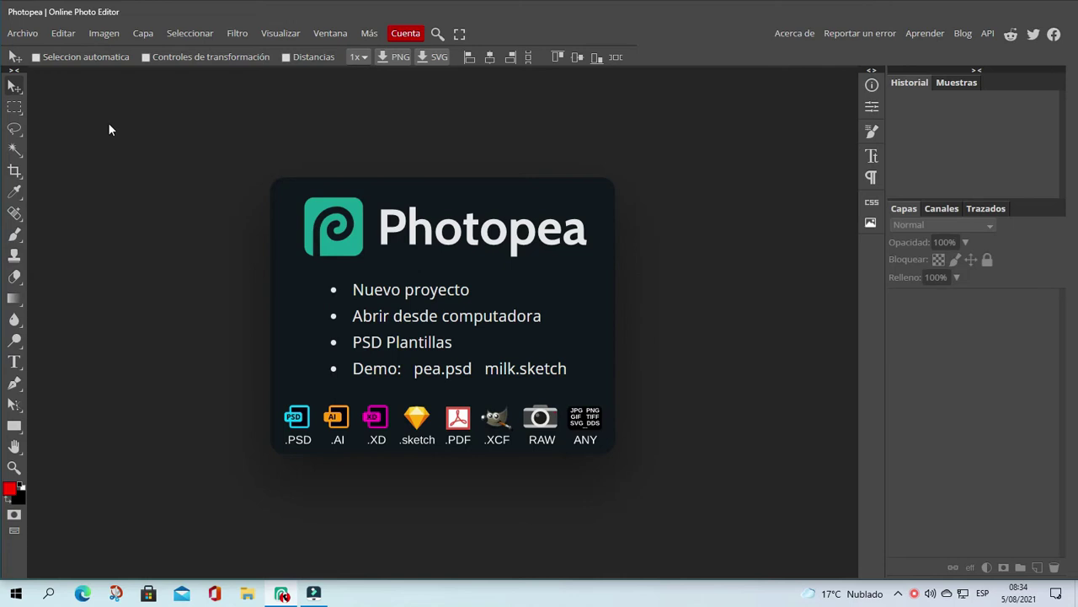
Open the image Vacaciones antes and duplicate its Background layer
{"action": "left_click", "coordinate": [23, 33]}
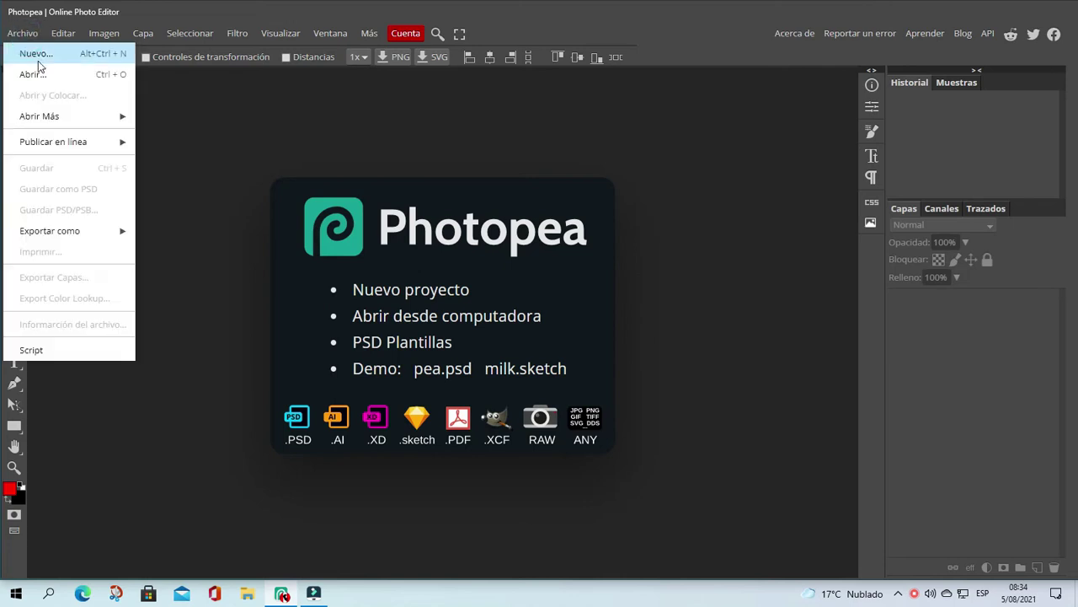
{"action": "left_click", "coordinate": [47, 75]}
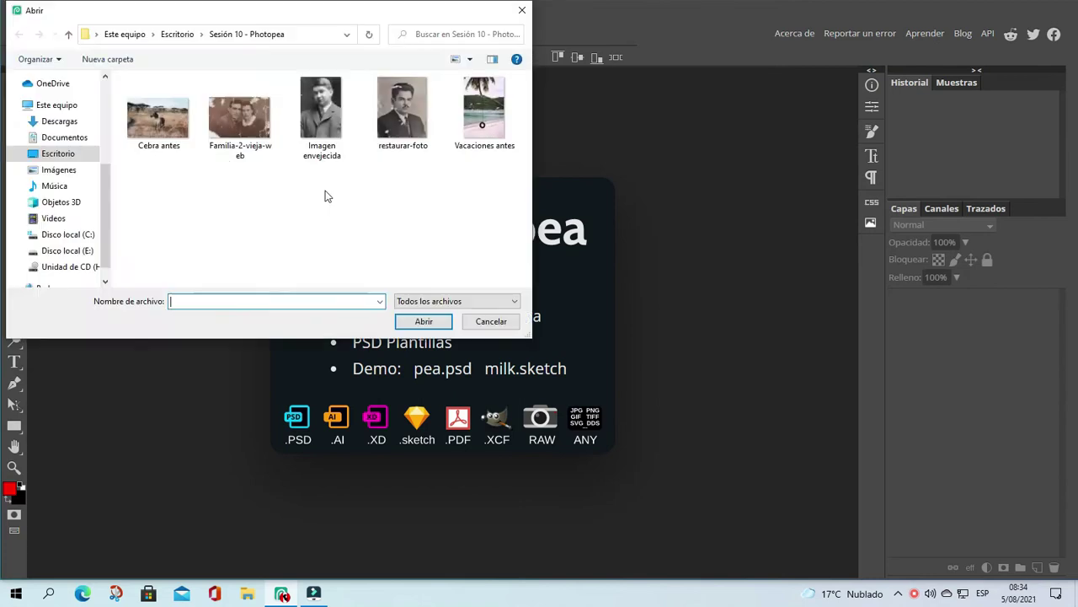
{"action": "left_click", "coordinate": [465, 139]}
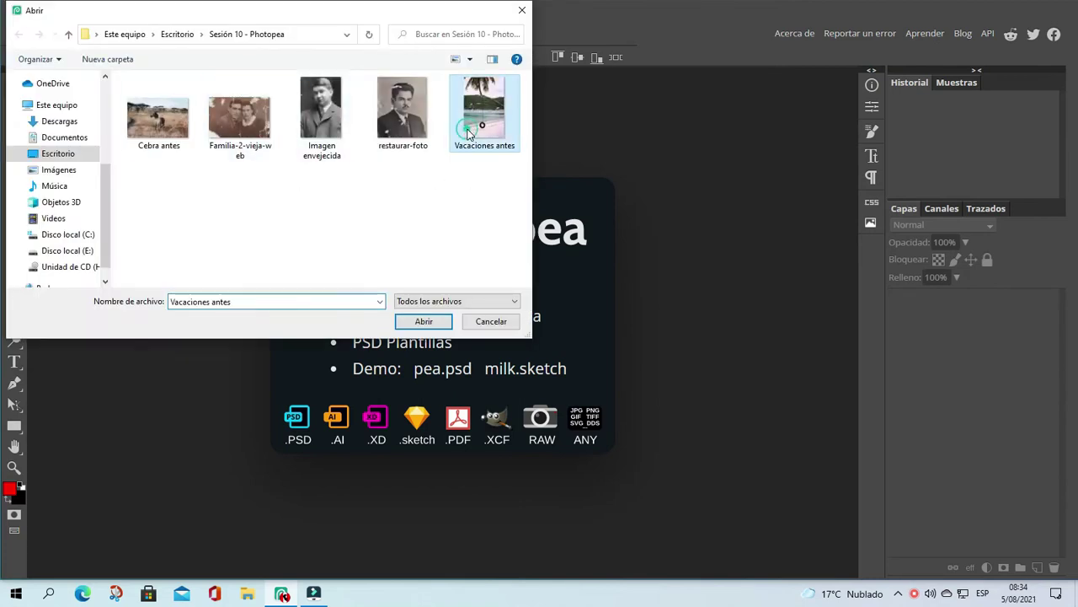
{"action": "left_click", "coordinate": [442, 321]}
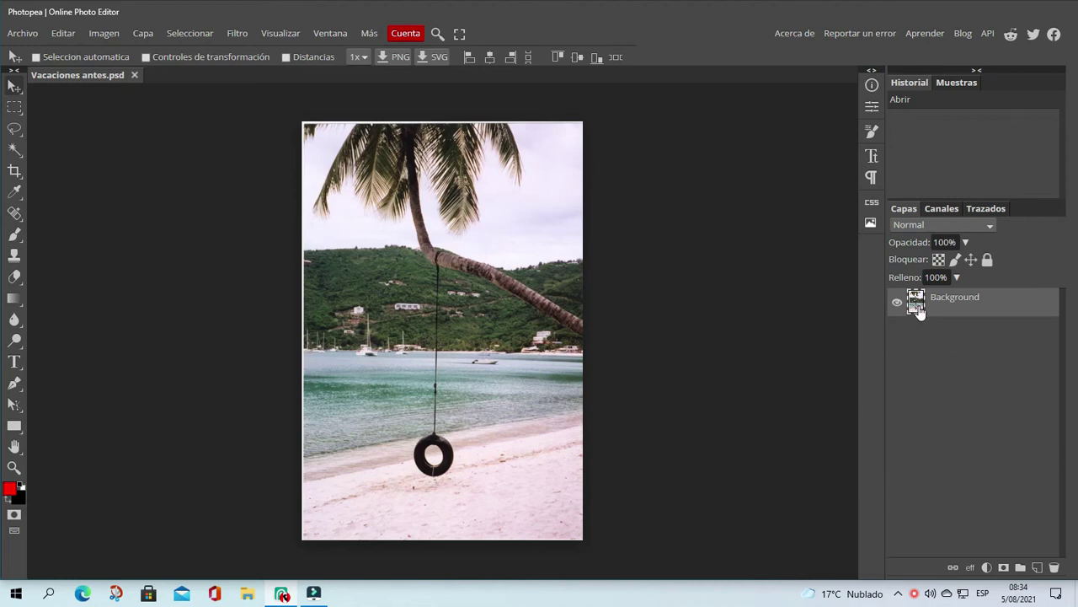
{"action": "key", "text": "ctrl+j"}
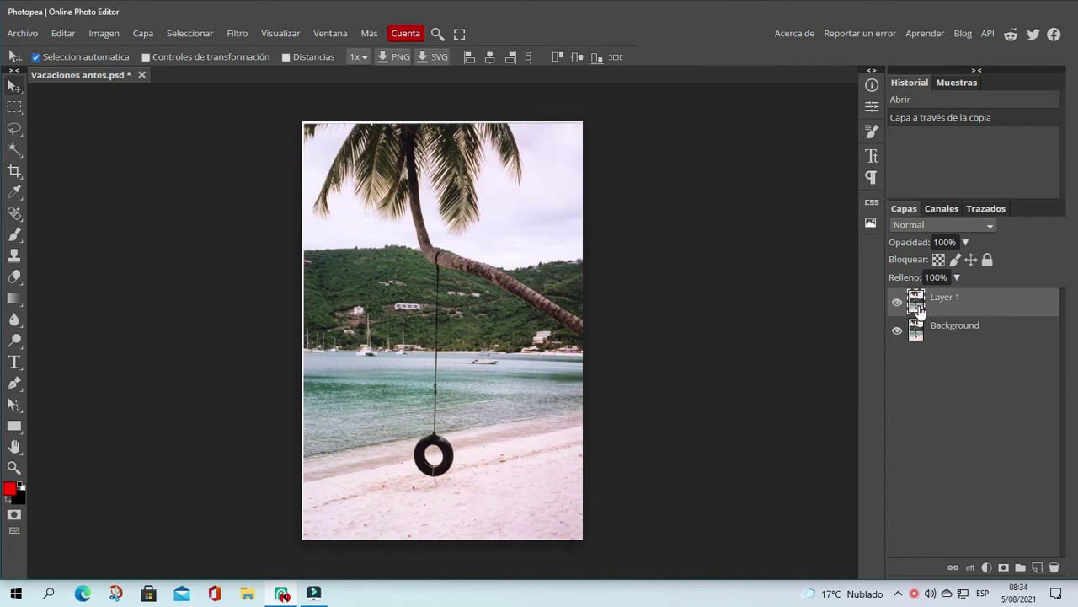
Start the Clone Stamp tool with the 24 px hard round brush and sample a clear area of sky
{"action": "key", "text": "ctrl+plus"}
{"action": "key", "text": "ctrl+plus"}
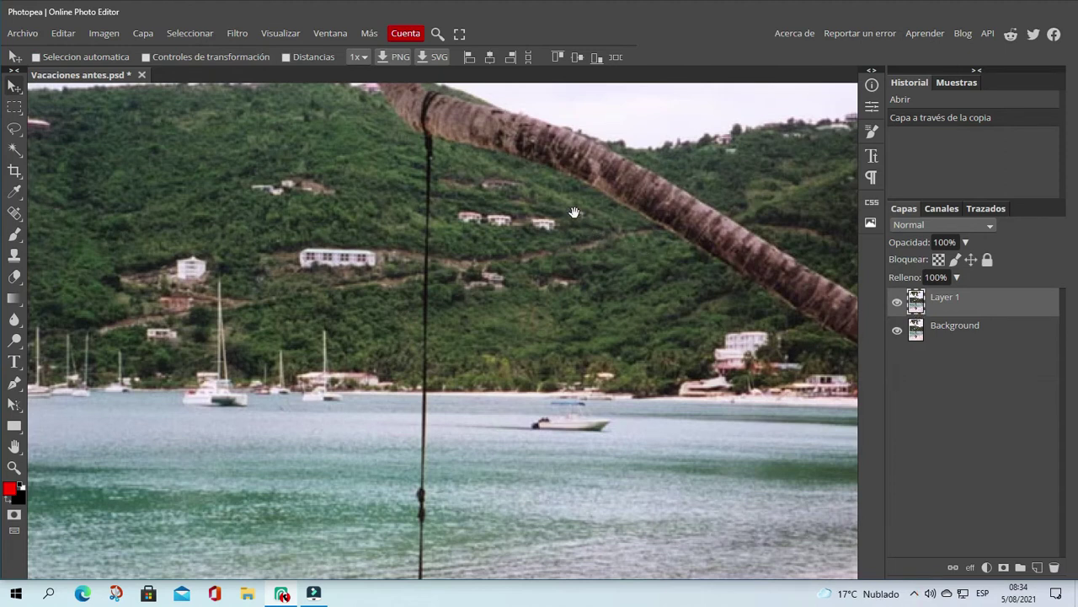
{"action": "left_click_drag", "start_coordinate": [563, 203], "coordinate": [570, 359]}
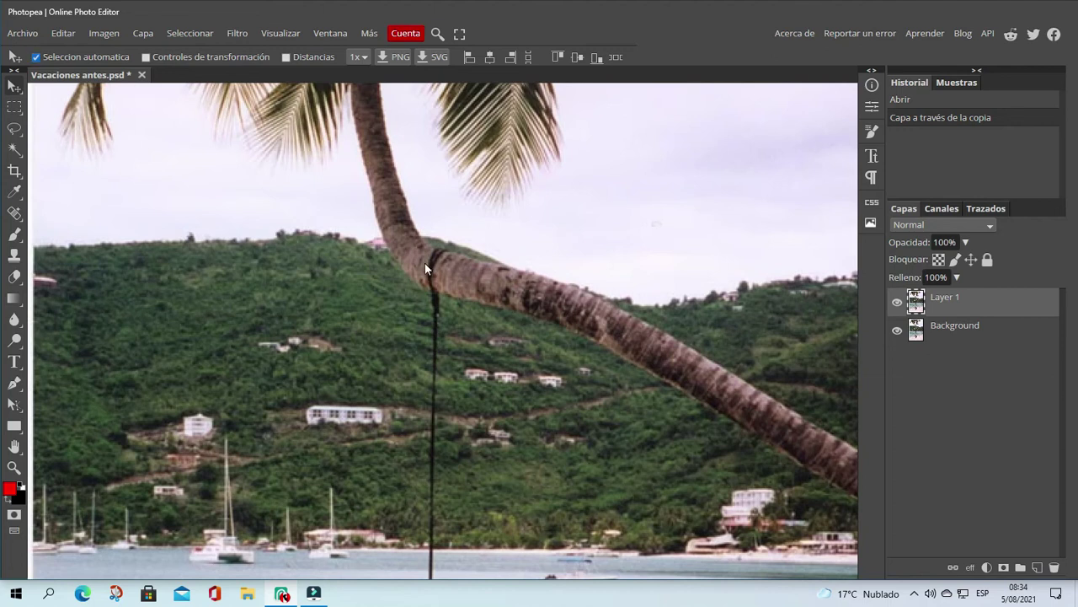
{"action": "scroll", "coordinate": [425, 263], "scroll_direction": "up", "scroll_amount": 2}
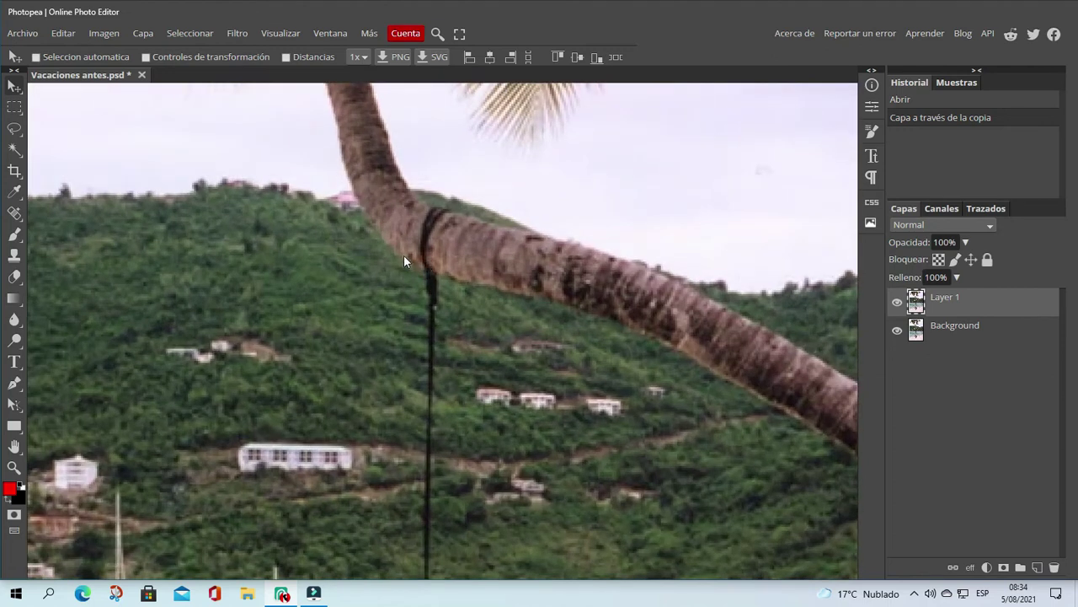
{"action": "left_click", "coordinate": [15, 256]}
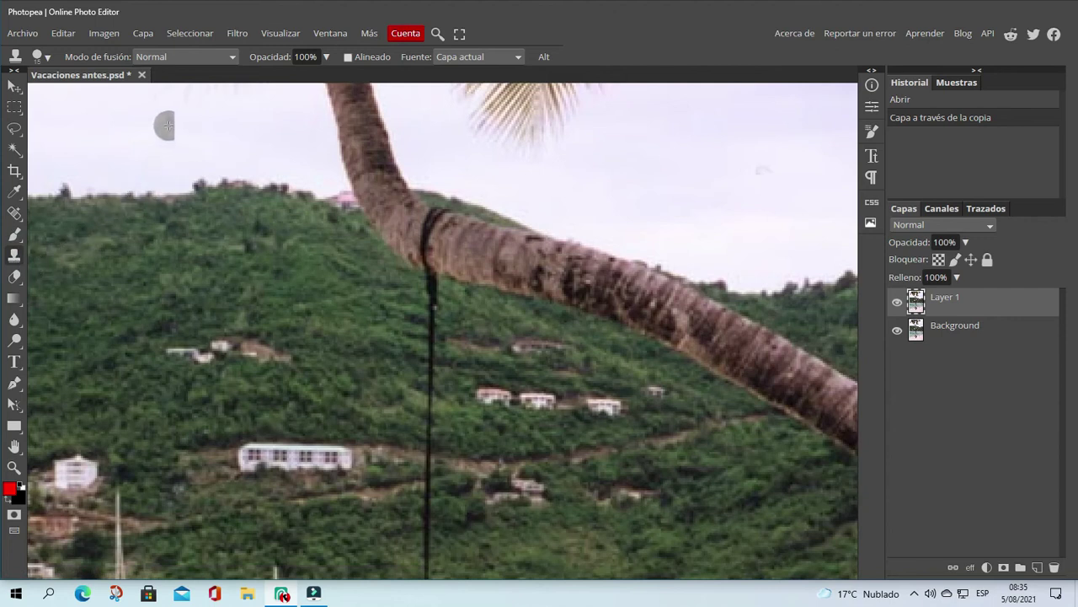
{"action": "left_click", "coordinate": [47, 57]}
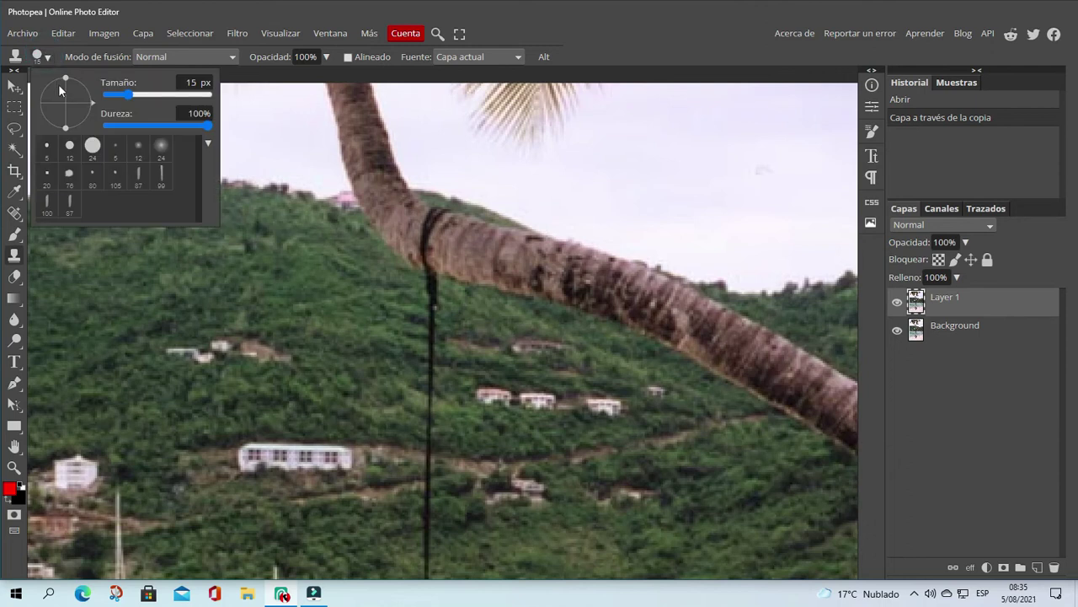
{"action": "left_click", "coordinate": [94, 149]}
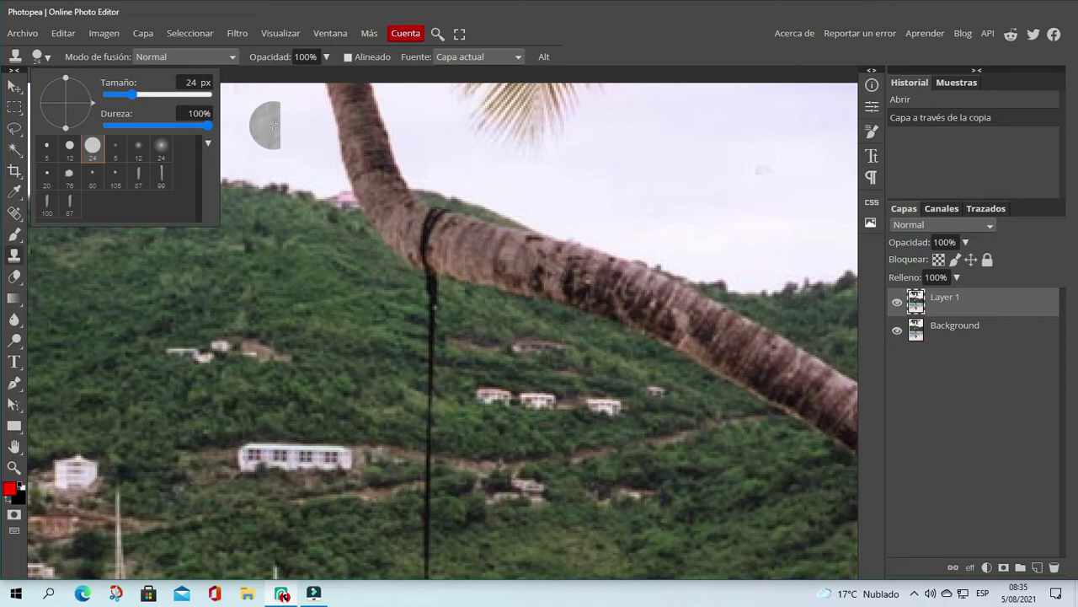
{"action": "left_click", "coordinate": [708, 164]}
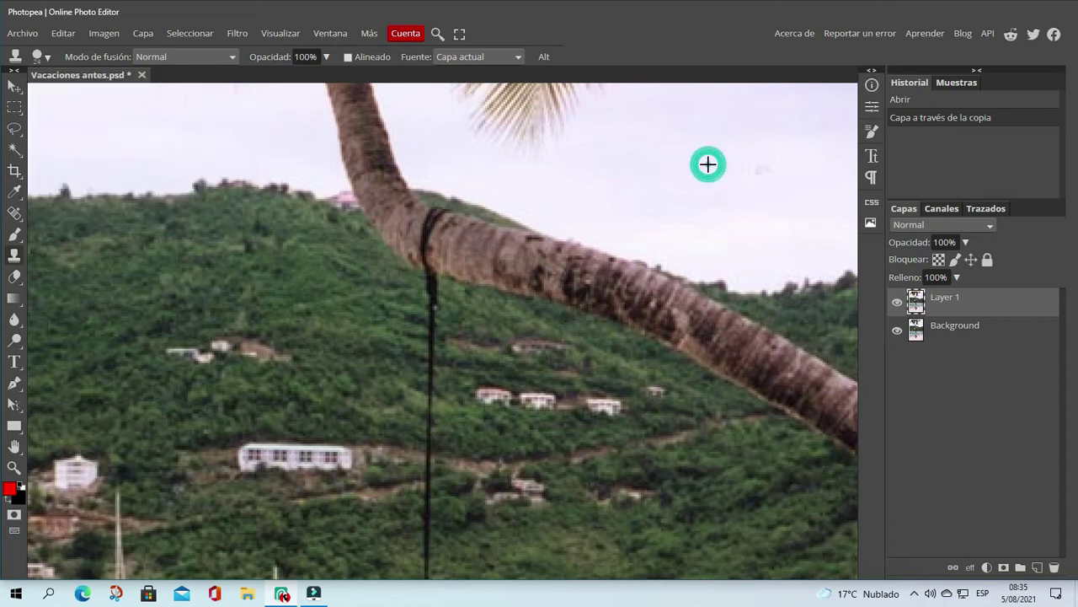
Reduce the Clone Stamp brush size to about 6 px and adjust its hardness
{"action": "left_click", "coordinate": [44, 59]}
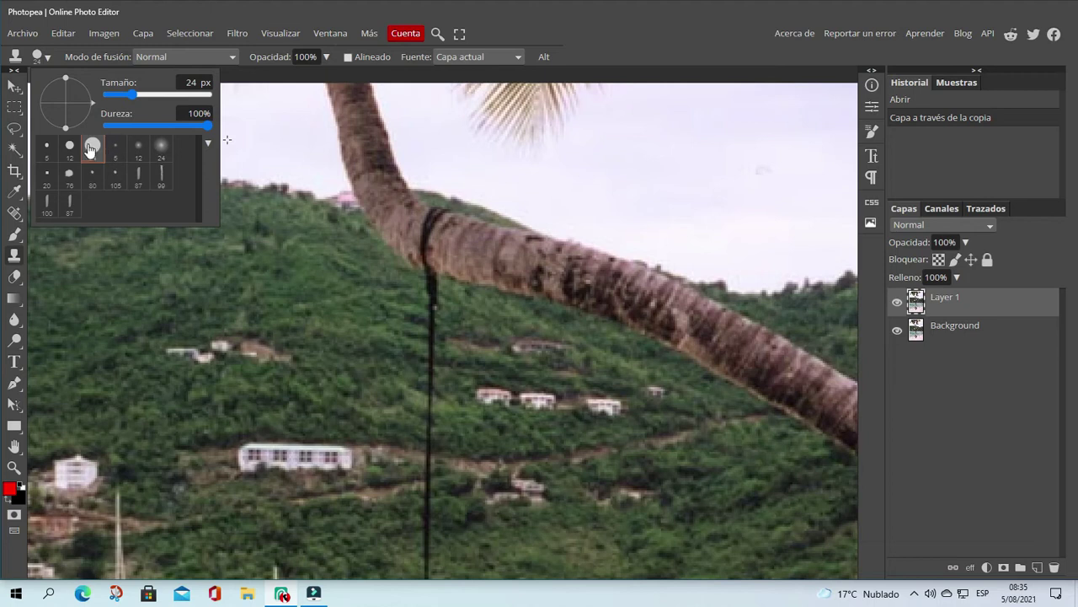
{"action": "left_click_drag", "start_coordinate": [131, 94], "coordinate": [145, 94]}
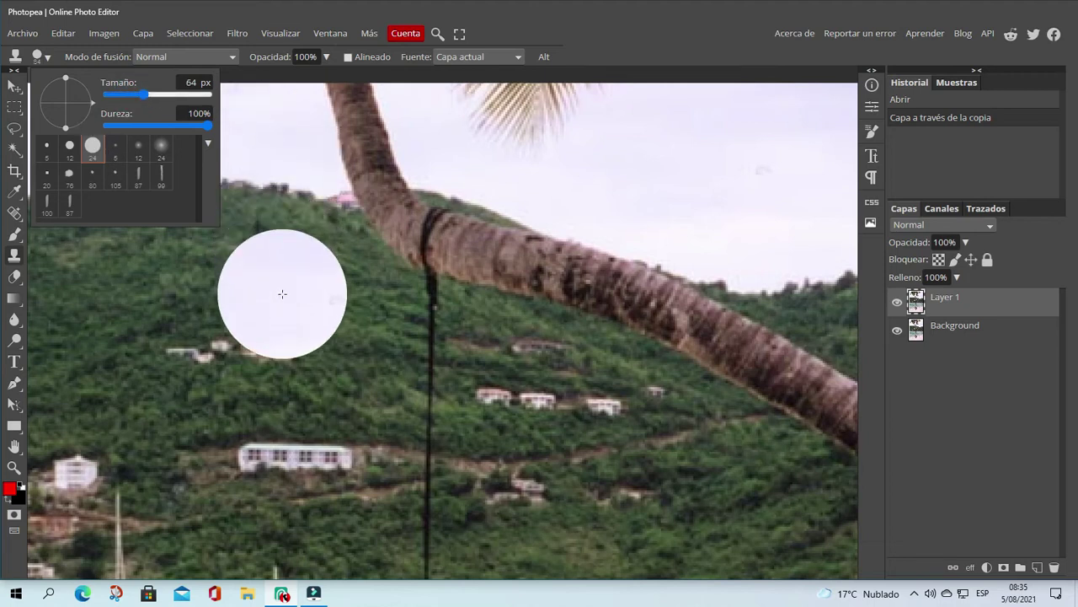
{"action": "left_click_drag", "start_coordinate": [145, 94], "coordinate": [122, 93]}
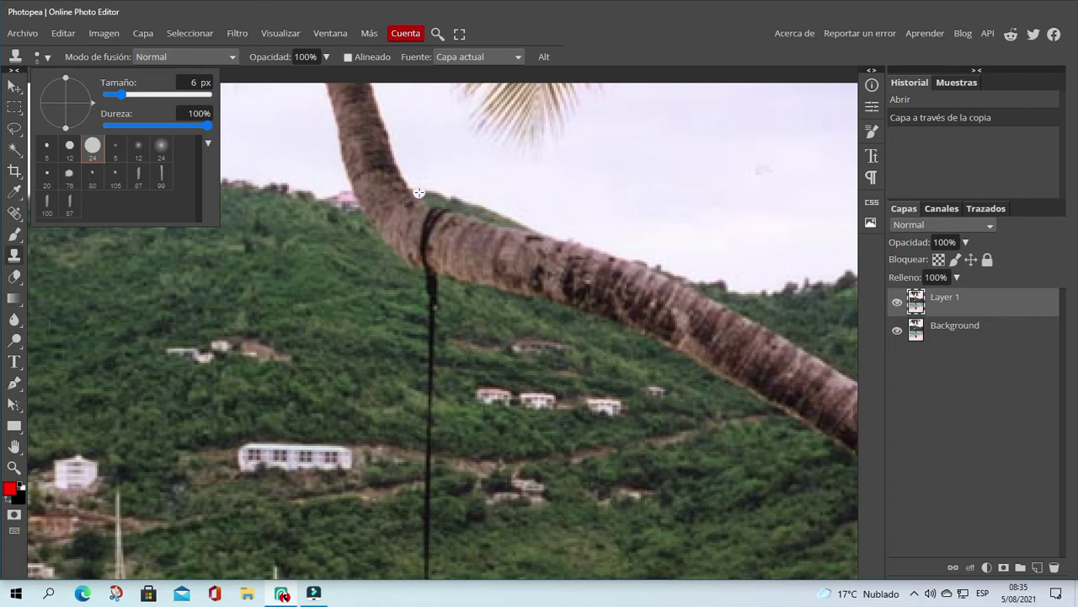
{"action": "left_click", "coordinate": [122, 94]}
{"action": "left_click_drag", "start_coordinate": [122, 93], "coordinate": [121, 92]}
{"action": "left_click_drag", "start_coordinate": [204, 126], "coordinate": [158, 126]}
{"action": "left_click", "coordinate": [611, 37]}
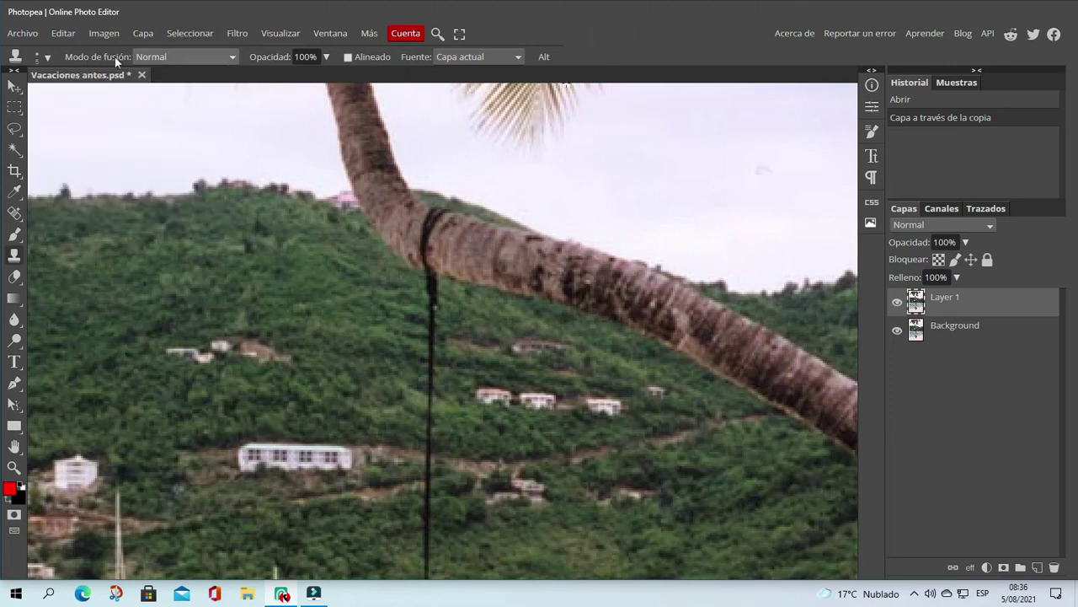
{"action": "left_click", "coordinate": [233, 58]}
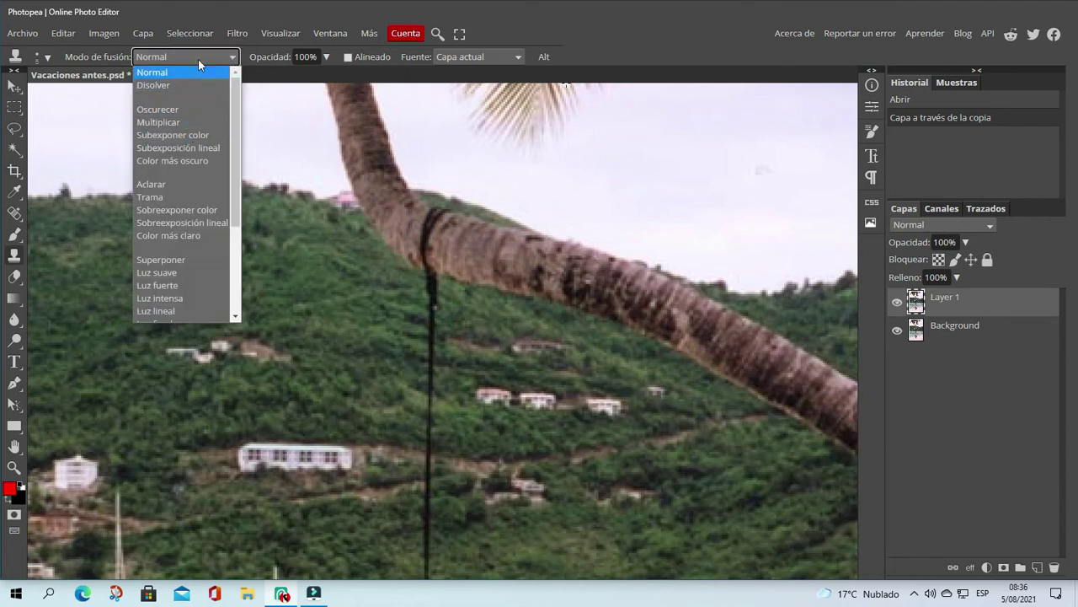
{"action": "left_click", "coordinate": [176, 55]}
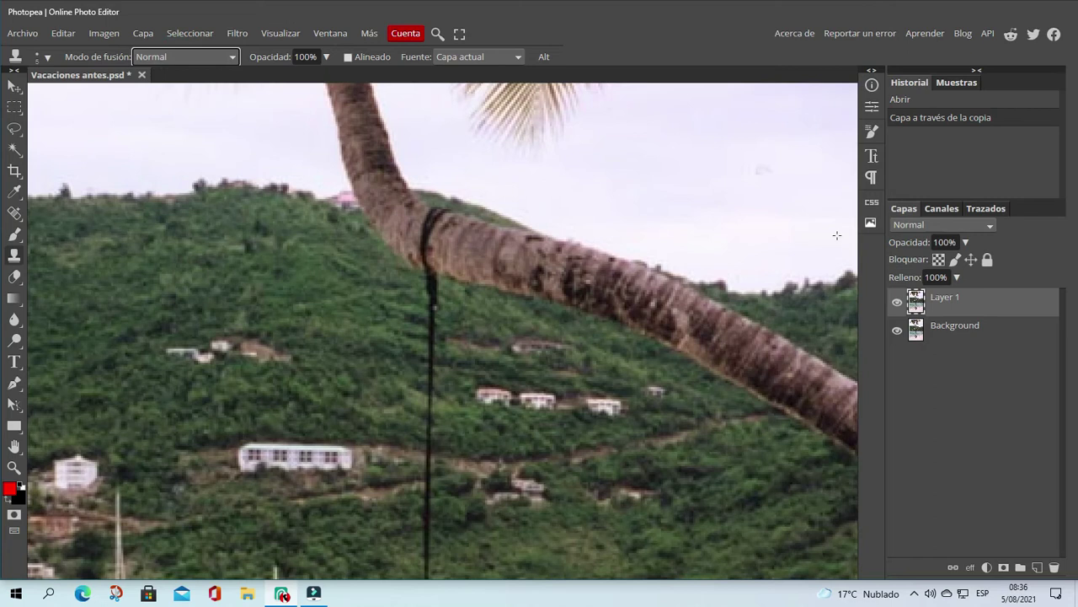
{"action": "left_click", "coordinate": [988, 225]}
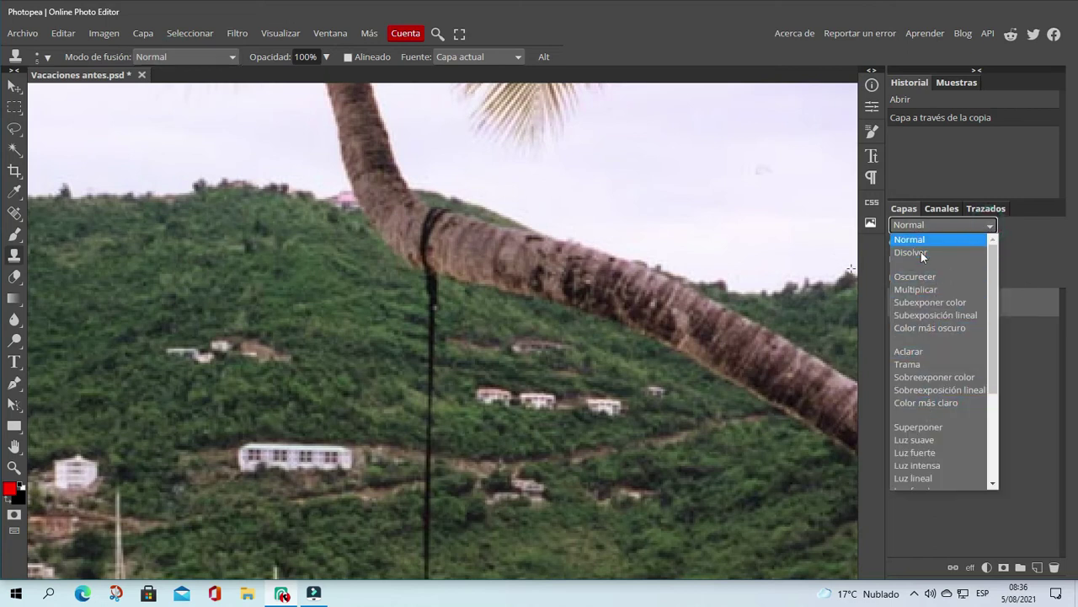
{"action": "left_click", "coordinate": [989, 226]}
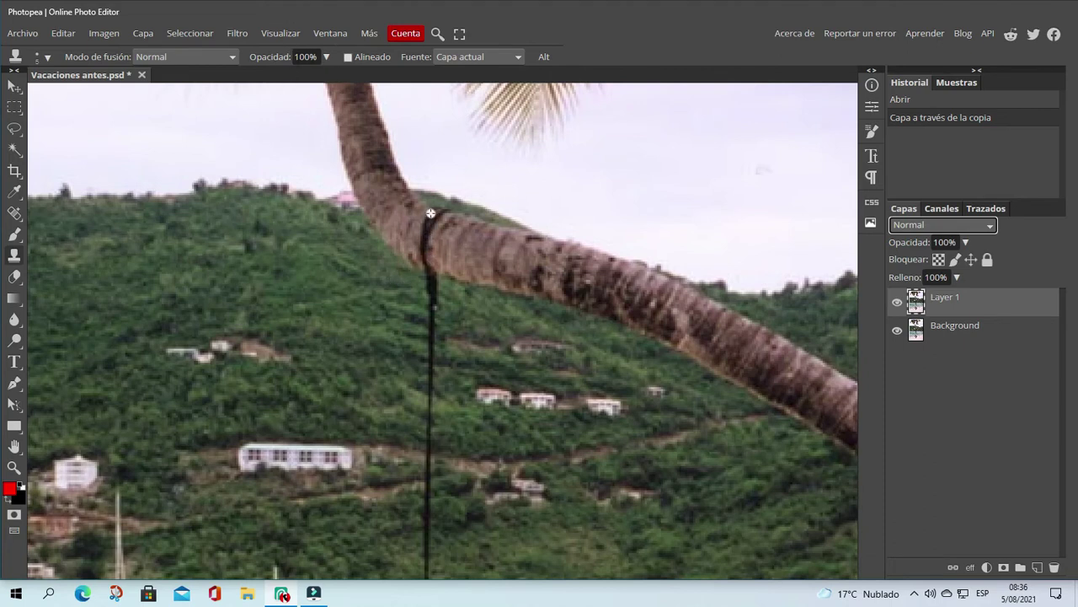
{"action": "mouse_move", "coordinate": [436, 218]}
{"action": "left_mouse_down"}
{"action": "mouse_move", "coordinate": [473, 231]}
{"action": "mouse_move", "coordinate": [437, 220]}
{"action": "left_mouse_up"}
{"action": "left_click_drag", "start_coordinate": [430, 217], "coordinate": [433, 221]}
{"action": "left_click", "coordinate": [517, 57]}
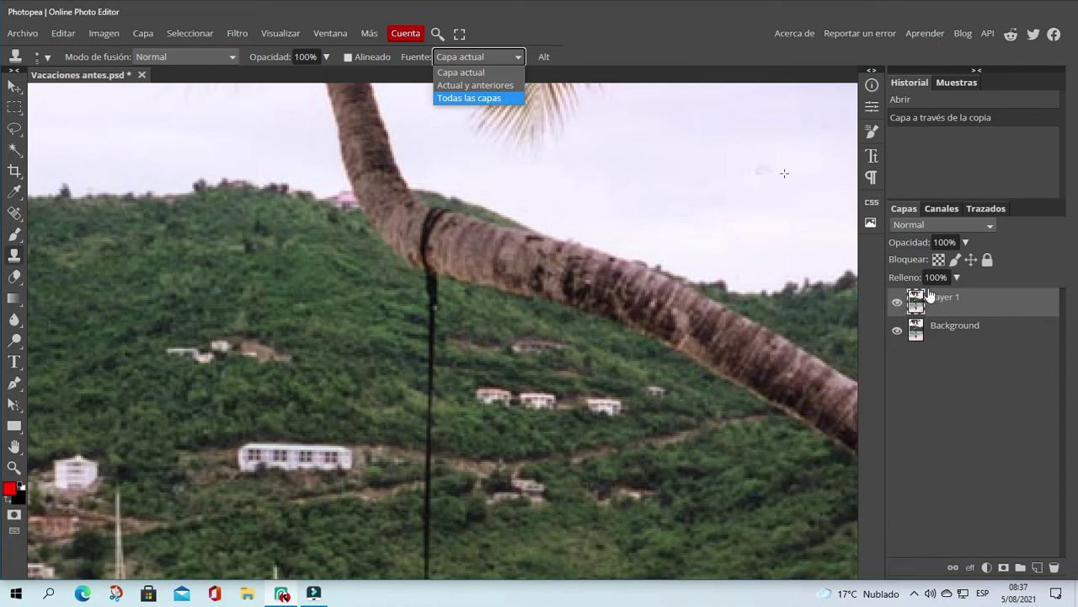
{"action": "left_click", "coordinate": [582, 51]}
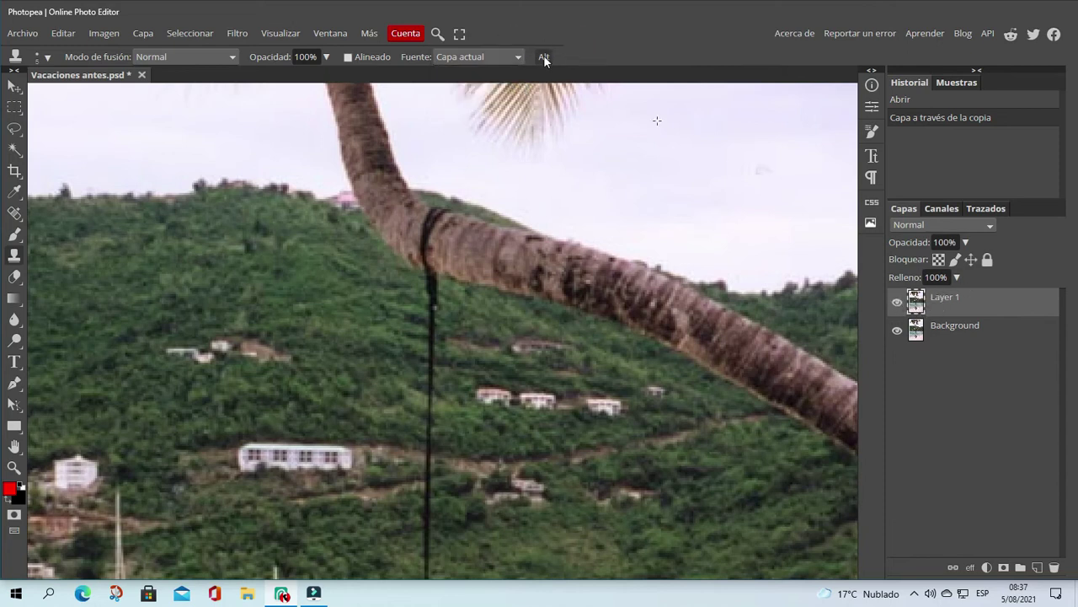
Clone neighbouring bark over the rope wrapped around the palm trunk and compare the retouched layer with the original
{"action": "left_click", "coordinate": [543, 57]}
{"action": "left_click", "coordinate": [485, 249]}
{"action": "left_click", "coordinate": [422, 237], "text": "alt"}
{"action": "left_click_drag", "start_coordinate": [428, 259], "coordinate": [433, 237]}
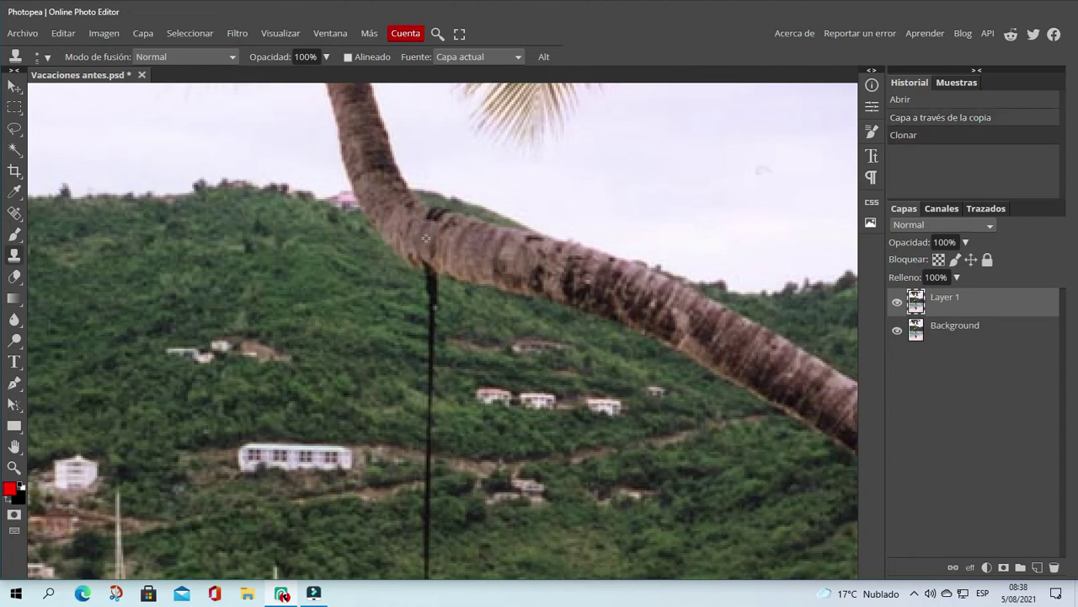
{"action": "left_click", "coordinate": [472, 218], "text": "alt"}
{"action": "left_click", "coordinate": [446, 211], "text": "alt"}
{"action": "left_click", "coordinate": [436, 217]}
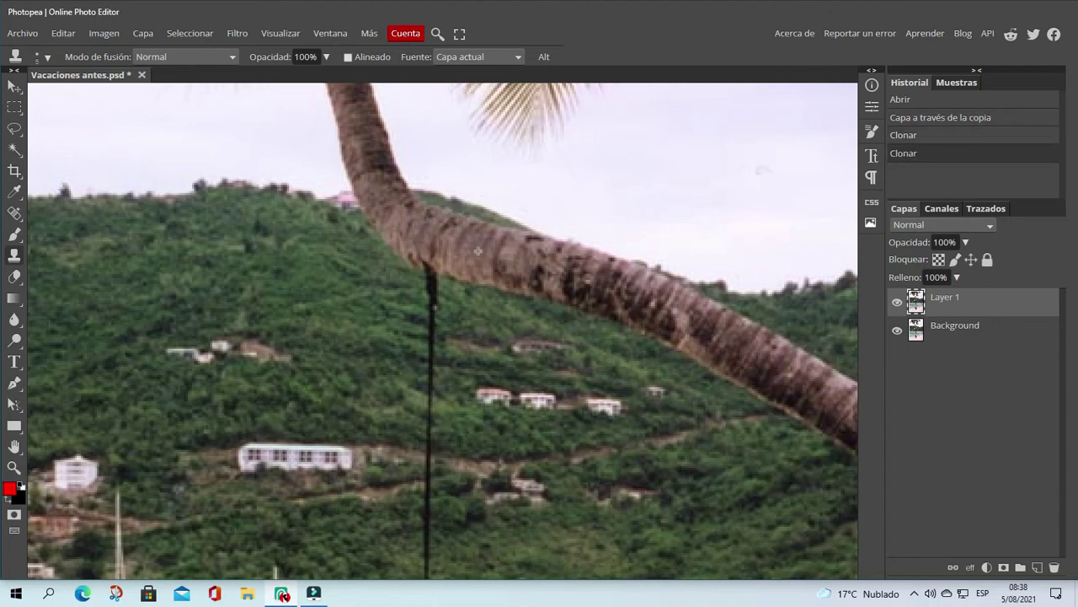
{"action": "left_click", "coordinate": [898, 304]}
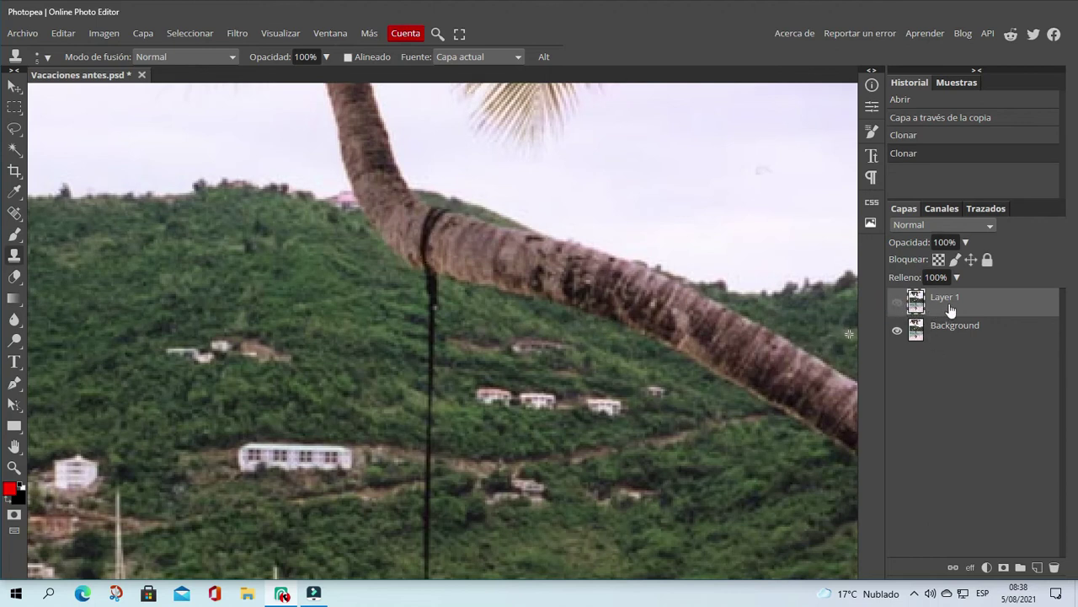
{"action": "left_click", "coordinate": [898, 301]}
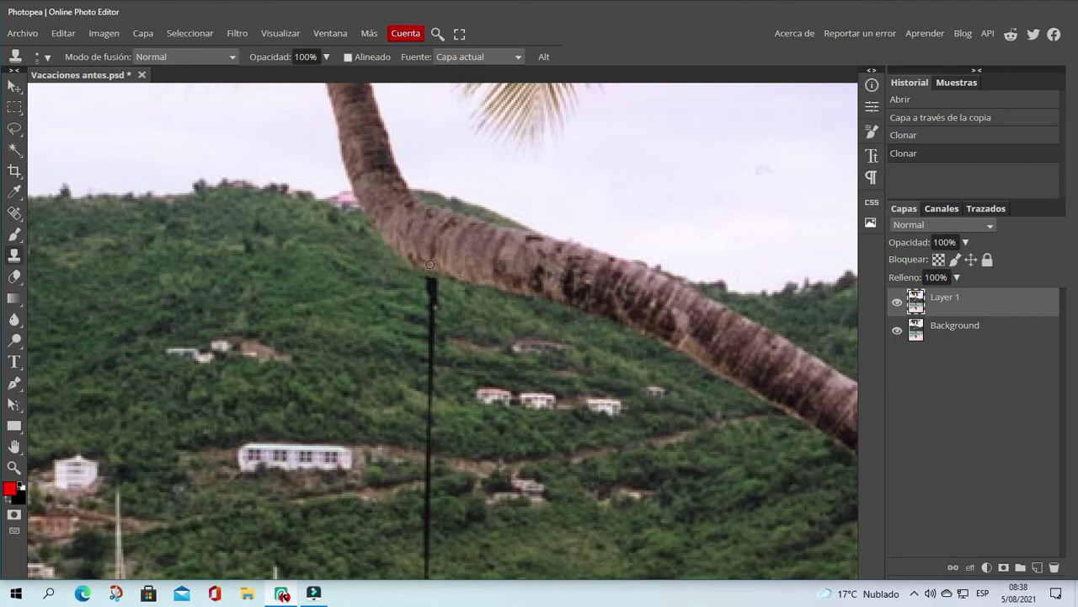
Clone over the rope's knot just below the trunk, restoring the trunk's lower edge and the foliage beneath it
{"action": "left_click_drag", "start_coordinate": [430, 273], "coordinate": [433, 290]}
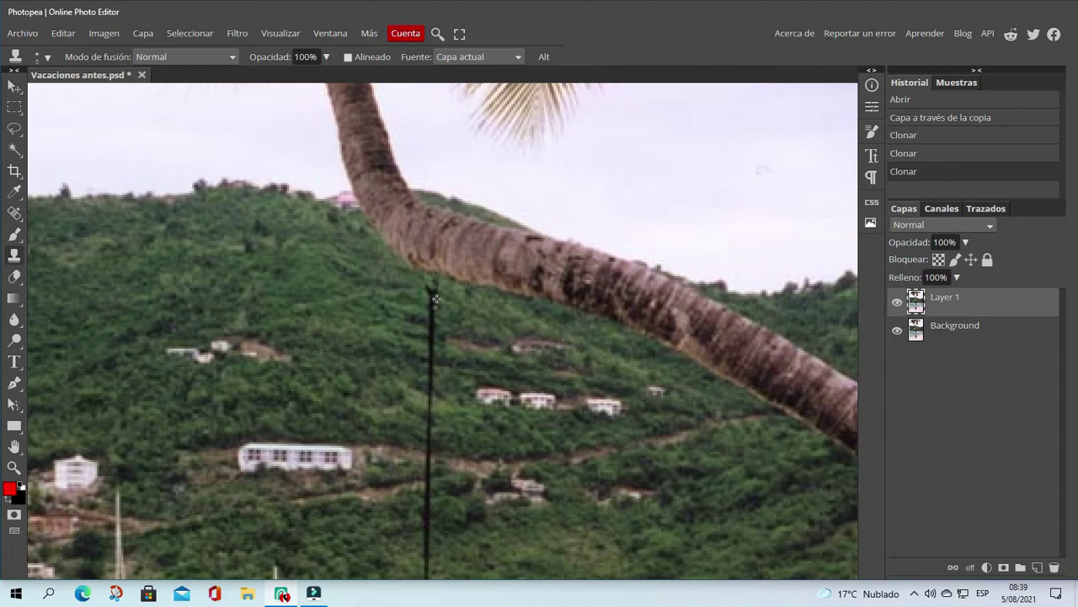
{"action": "left_click_drag", "start_coordinate": [431, 299], "coordinate": [429, 290]}
{"action": "left_click_drag", "start_coordinate": [431, 302], "coordinate": [429, 306]}
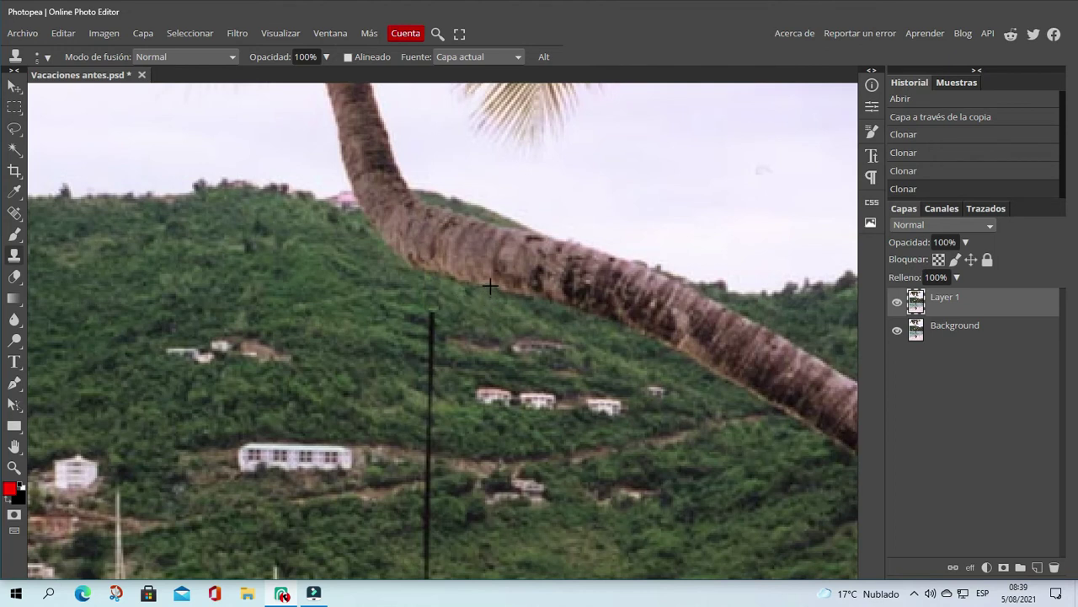
{"action": "left_click", "coordinate": [438, 272], "text": "alt"}
{"action": "left_click", "coordinate": [422, 308]}
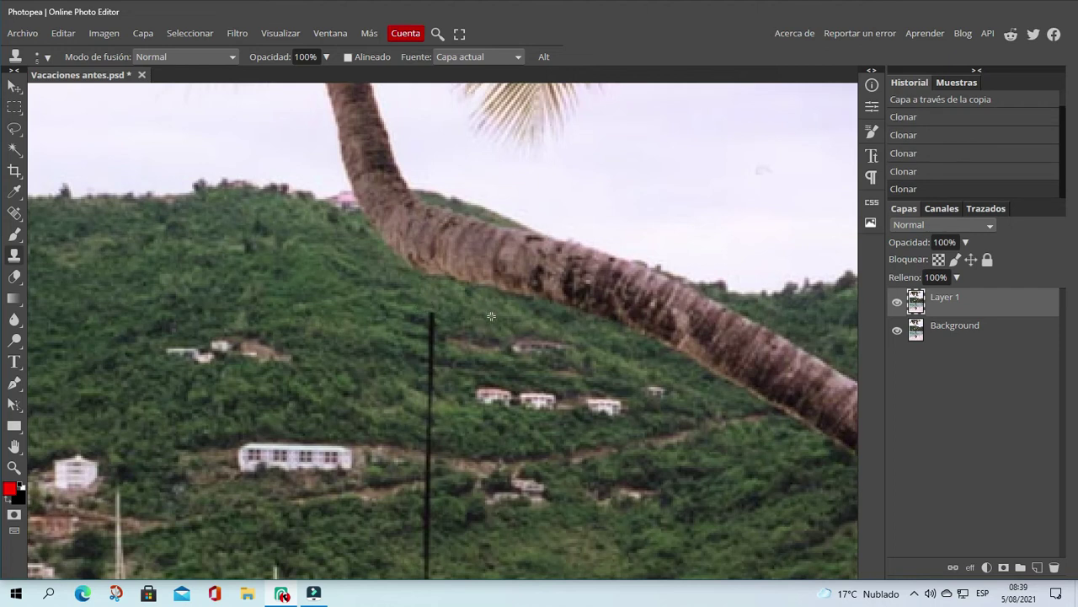
Cover the next section of the hanging rope with cloned hillside foliage, down to the level of the small houses
{"action": "left_click", "coordinate": [425, 324], "text": "alt"}
{"action": "left_click", "coordinate": [432, 323]}
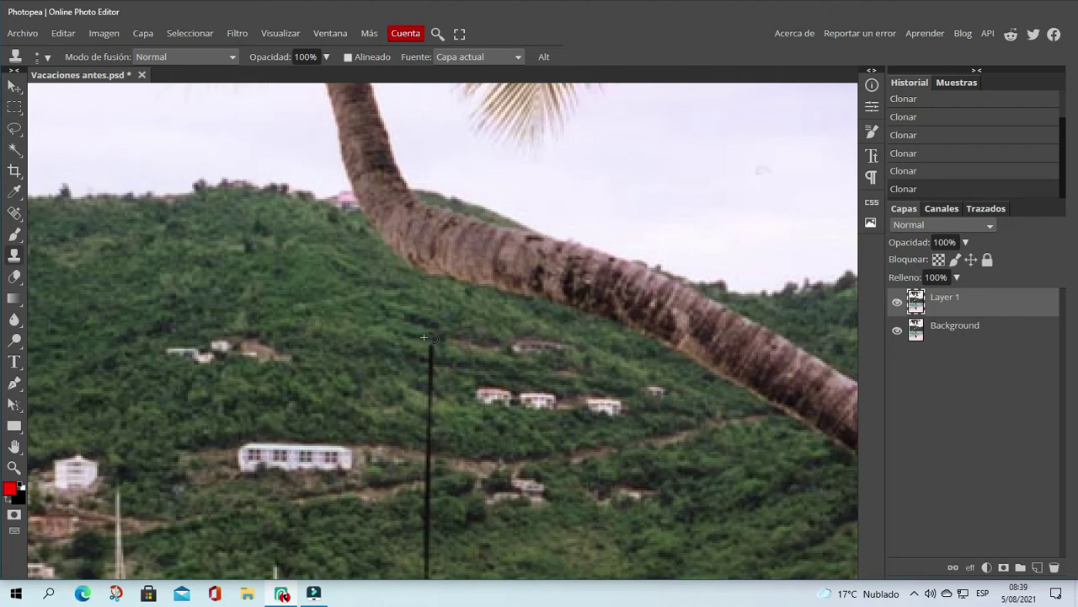
{"action": "left_click", "coordinate": [418, 336]}
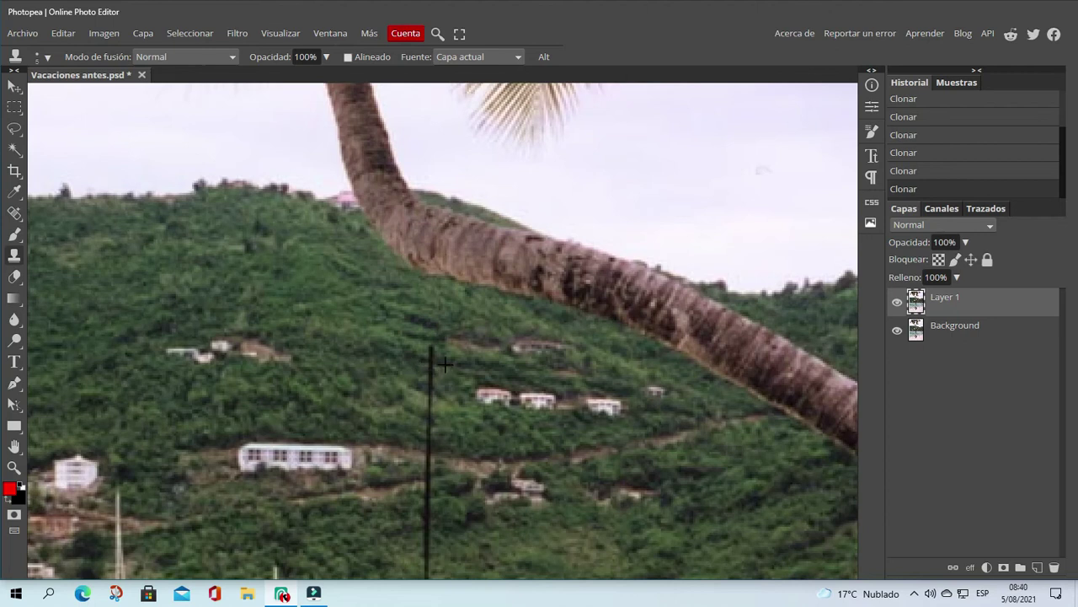
{"action": "left_click", "coordinate": [430, 362], "text": "alt"}
{"action": "left_click", "coordinate": [430, 361]}
{"action": "left_click", "coordinate": [427, 349]}
Clone hillside foliage over the rope from the level of the small houses down to the dirt road beside the long white building
{"action": "scroll", "coordinate": [493, 415], "scroll_direction": "up", "scroll_amount": 1}
{"action": "left_click_drag", "start_coordinate": [493, 415], "coordinate": [487, 226]}
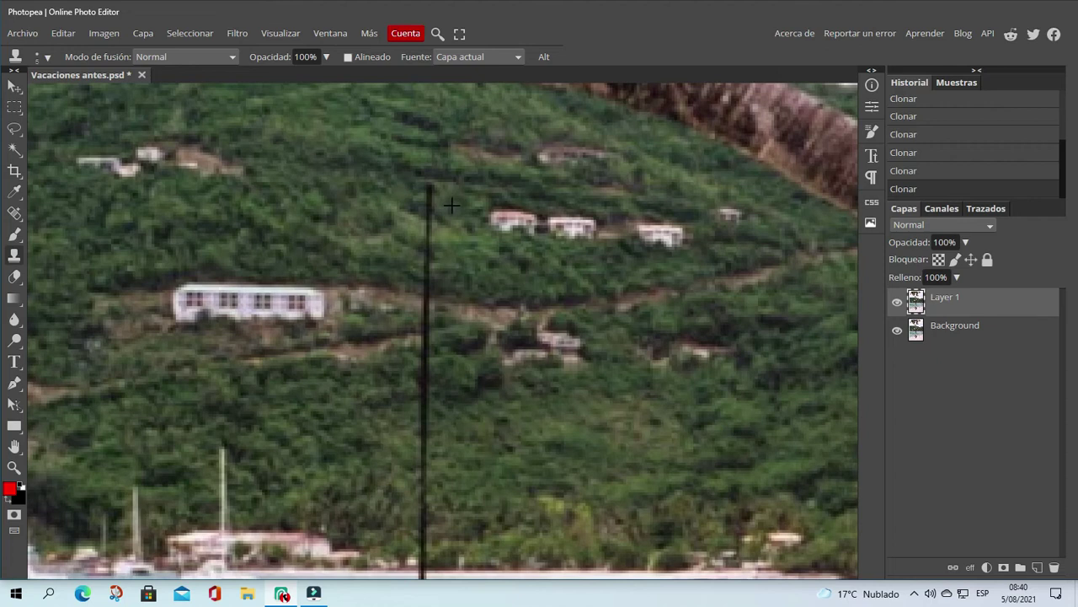
{"action": "left_click_drag", "start_coordinate": [429, 202], "coordinate": [428, 192]}
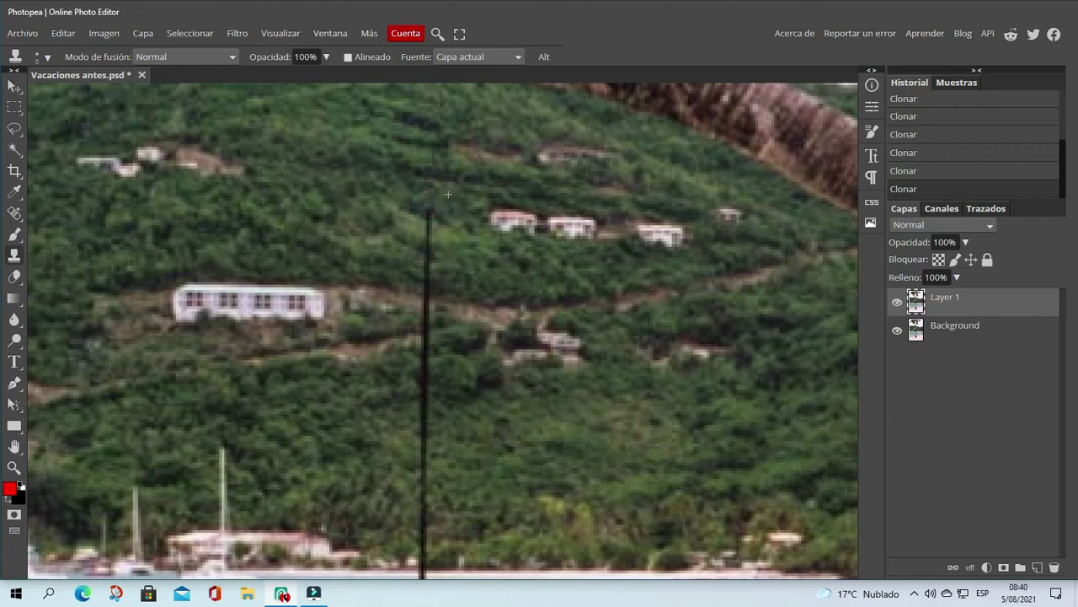
{"action": "left_click", "coordinate": [427, 233]}
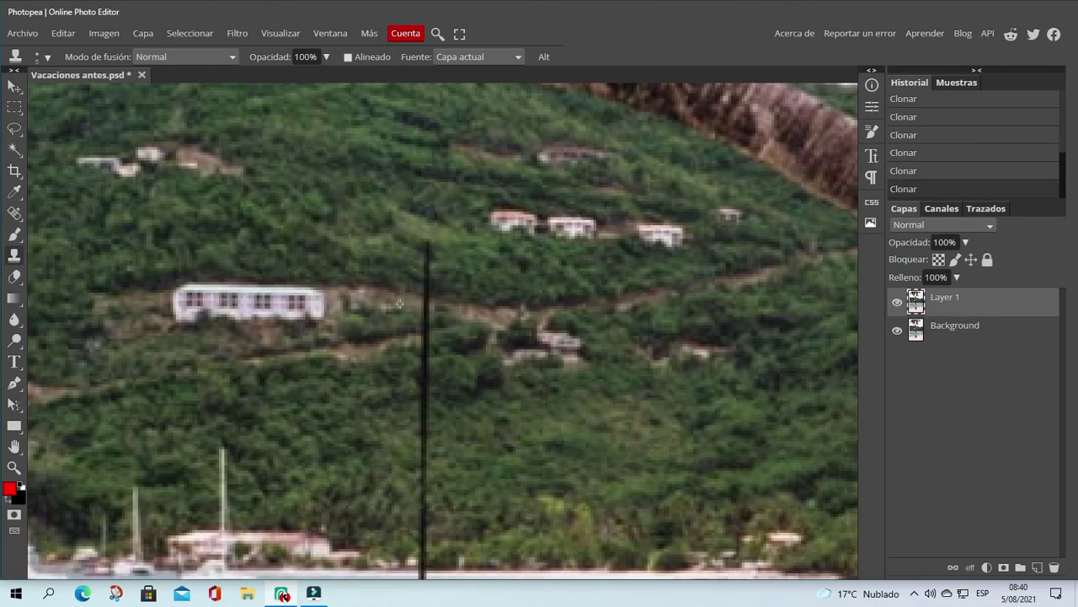
{"action": "left_click", "coordinate": [390, 253], "text": "alt"}
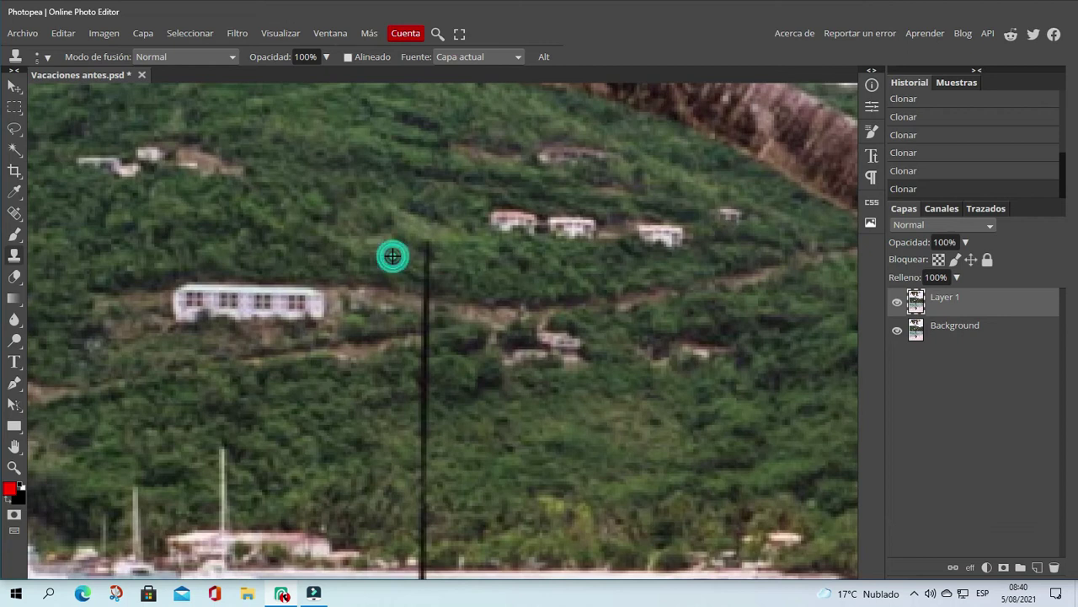
{"action": "left_click", "coordinate": [424, 291]}
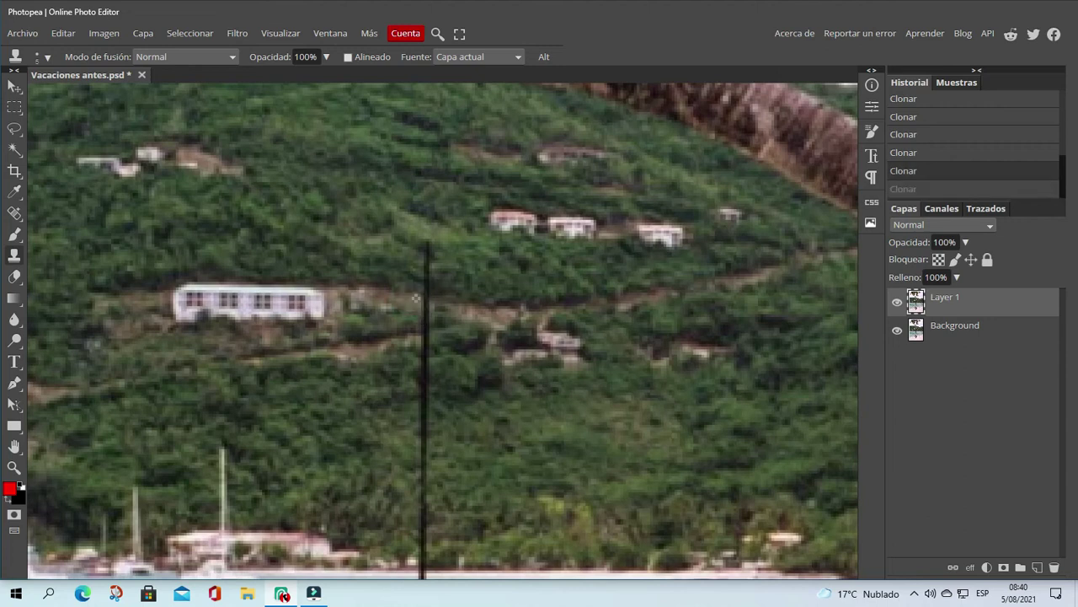
{"action": "left_click_drag", "start_coordinate": [423, 297], "coordinate": [428, 258]}
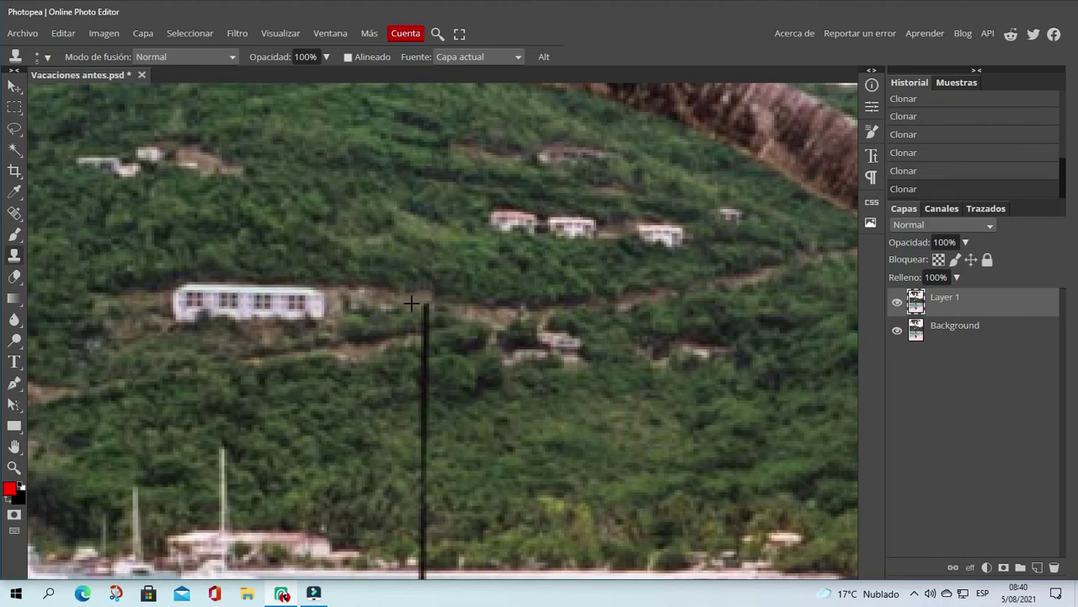
Restore the two dirt roads and the vegetation just below them where the rope crosses, using cloned neighbouring areas
{"action": "mouse_move", "coordinate": [426, 304]}
{"action": "left_mouse_down"}
{"action": "mouse_move", "coordinate": [396, 337]}
{"action": "mouse_move", "coordinate": [423, 335]}
{"action": "left_mouse_up"}
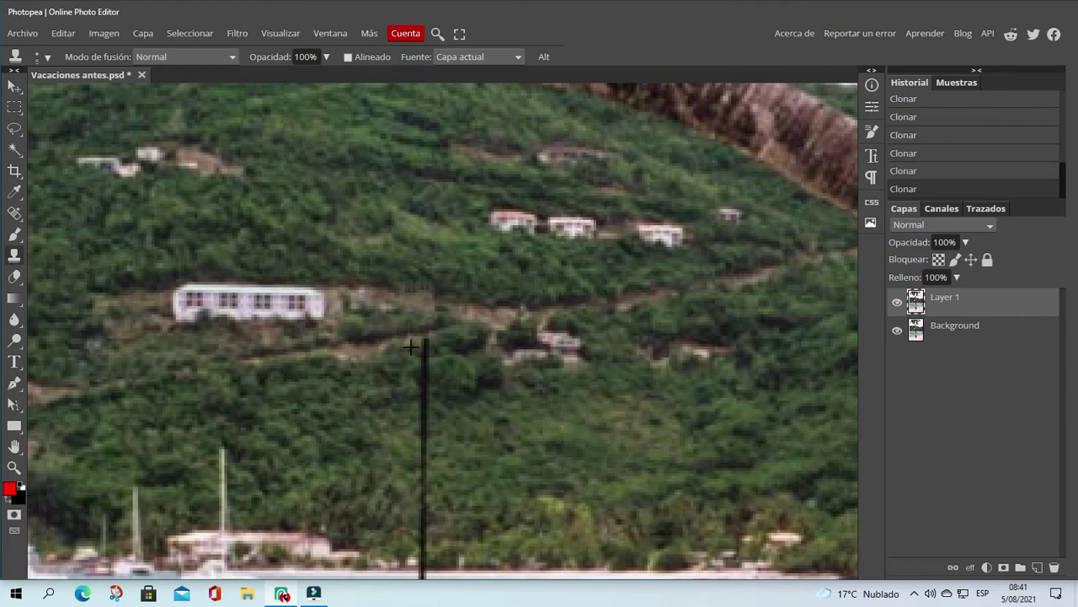
{"action": "left_click_drag", "start_coordinate": [435, 337], "coordinate": [423, 375]}
{"action": "left_click", "coordinate": [391, 380], "text": "alt"}
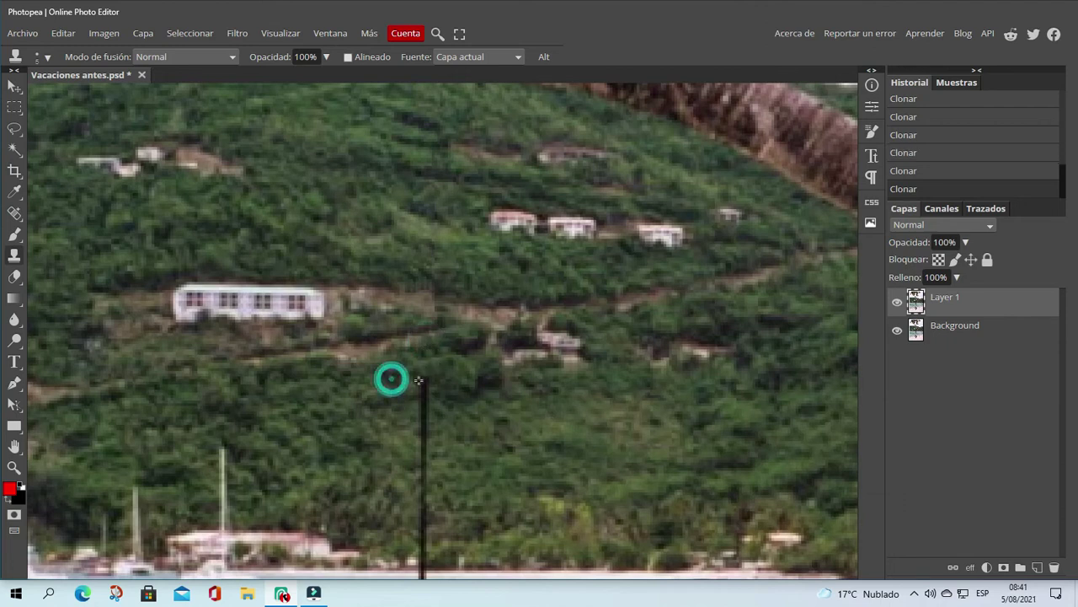
{"action": "left_click_drag", "start_coordinate": [423, 386], "coordinate": [423, 393]}
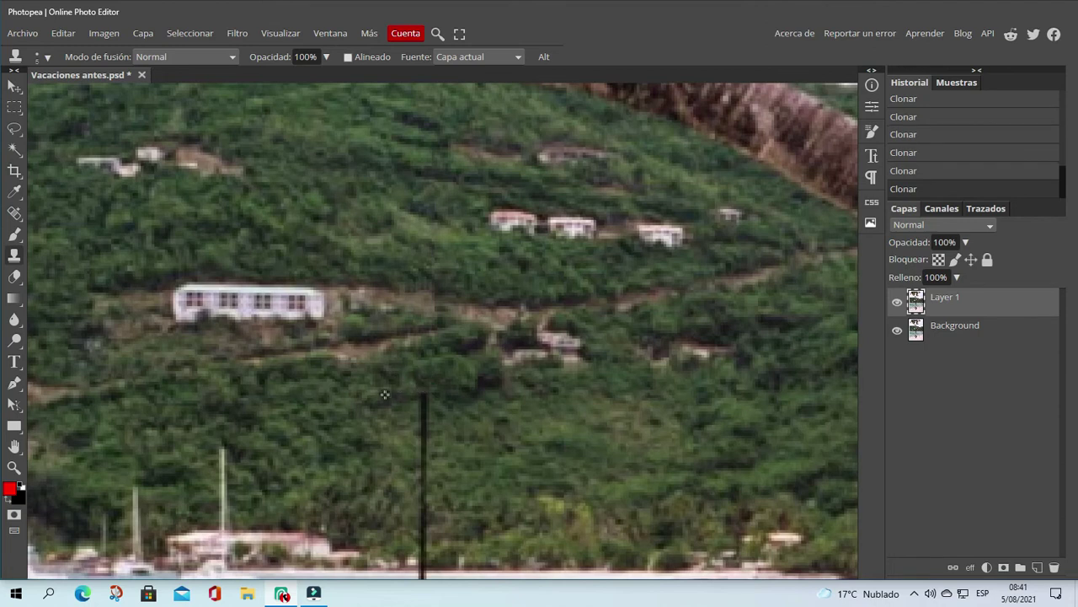
Clone lower hillside foliage over the rope from below the dirt roads to the tops of the shoreline palms
{"action": "scroll", "coordinate": [484, 396], "scroll_direction": "down", "scroll_amount": 3}
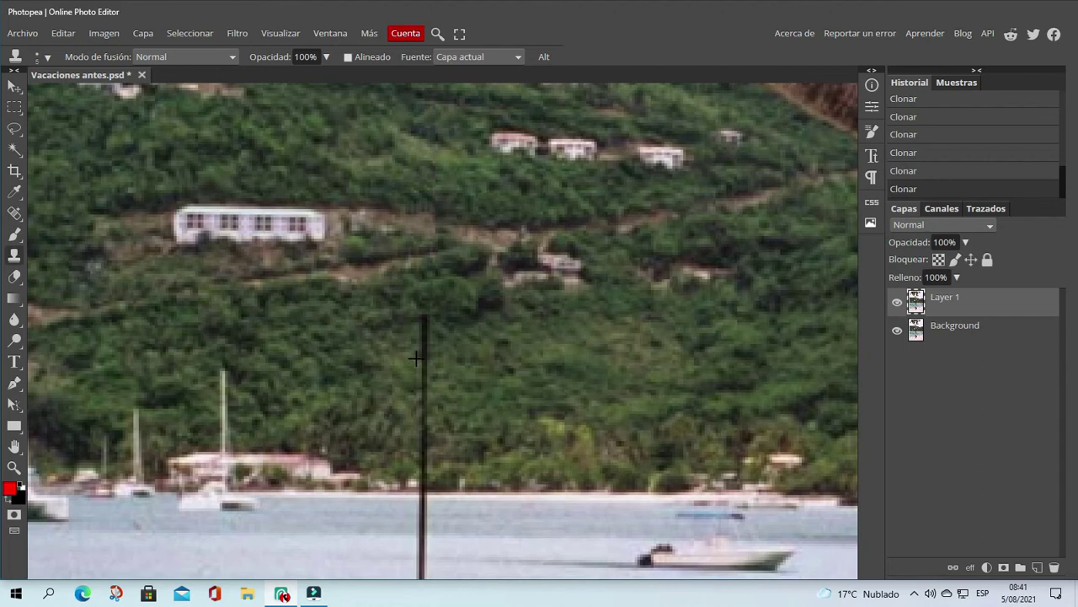
{"action": "left_click", "coordinate": [401, 321], "text": "alt"}
{"action": "left_click_drag", "start_coordinate": [424, 372], "coordinate": [425, 393]}
{"action": "left_click", "coordinate": [487, 369], "text": "alt"}
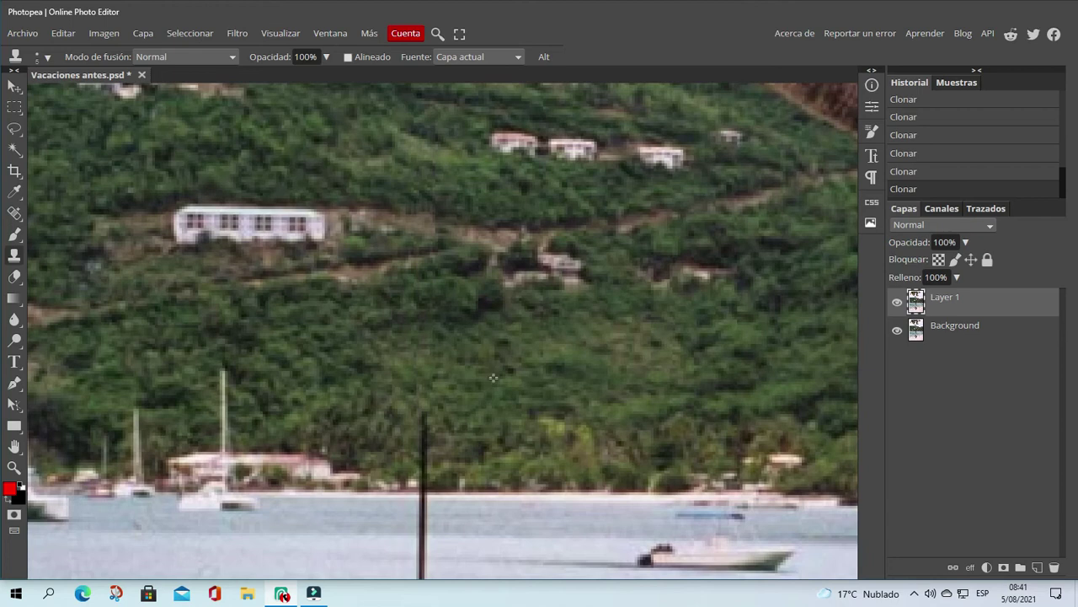
Undo the last clone stroke over the rope on the lower hillside and redo it
{"action": "key", "text": "ctrl+z"}
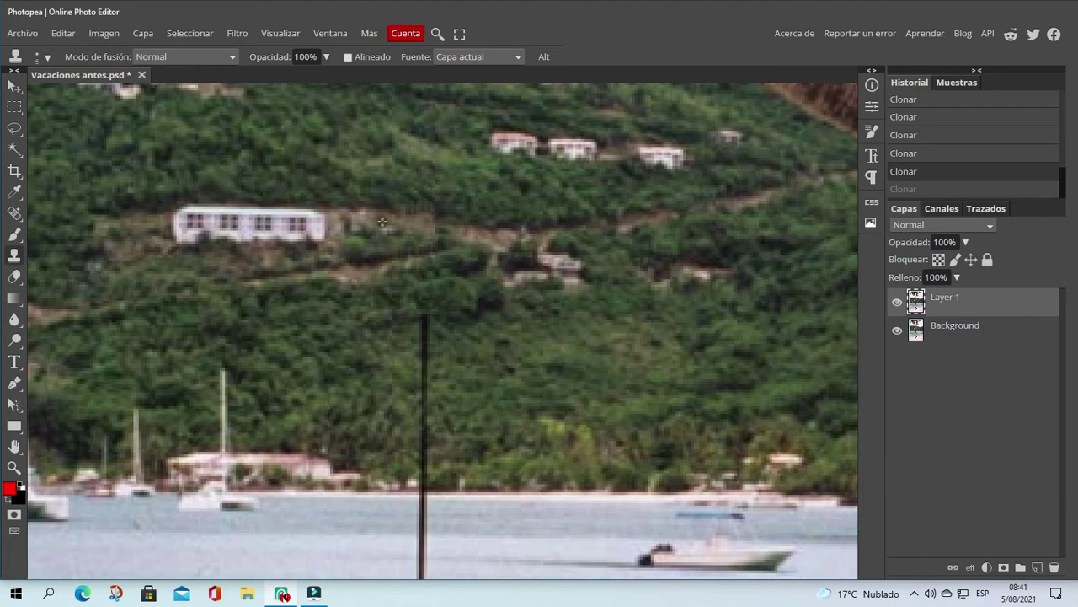
{"action": "left_click", "coordinate": [63, 33]}
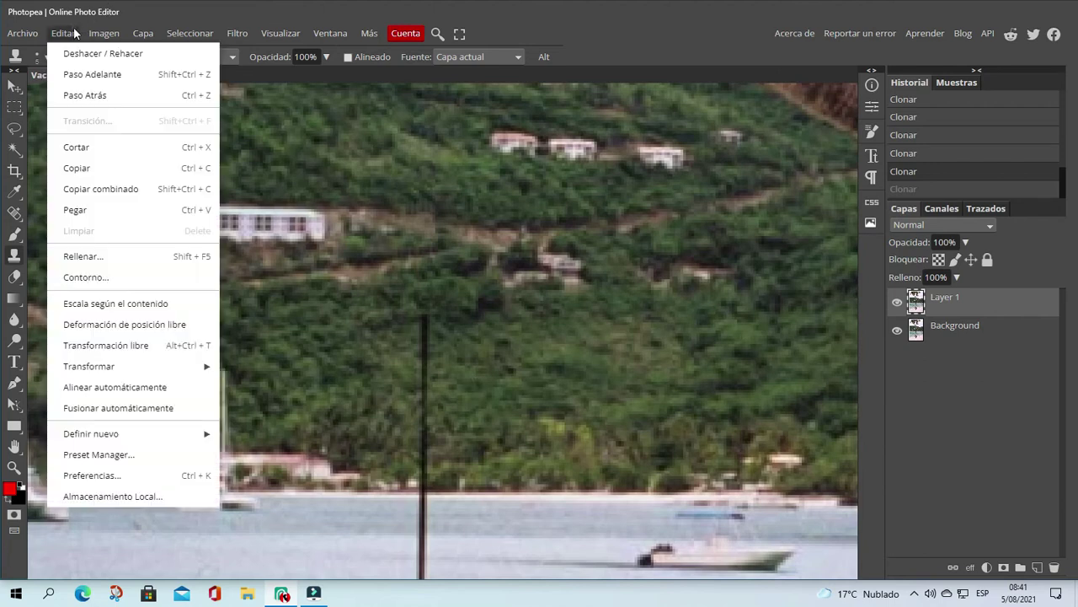
{"action": "left_click", "coordinate": [98, 75]}
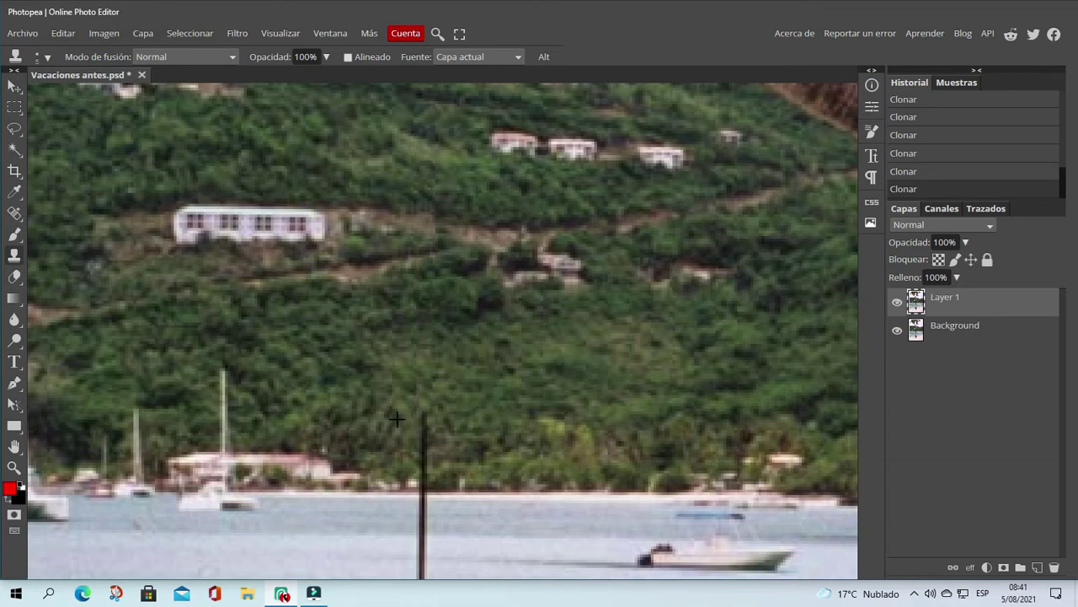
Cover the rope across the shoreline trees, far beach and upper sea, continuing with cloned water to below the motorboat
{"action": "left_click_drag", "start_coordinate": [421, 411], "coordinate": [423, 453]}
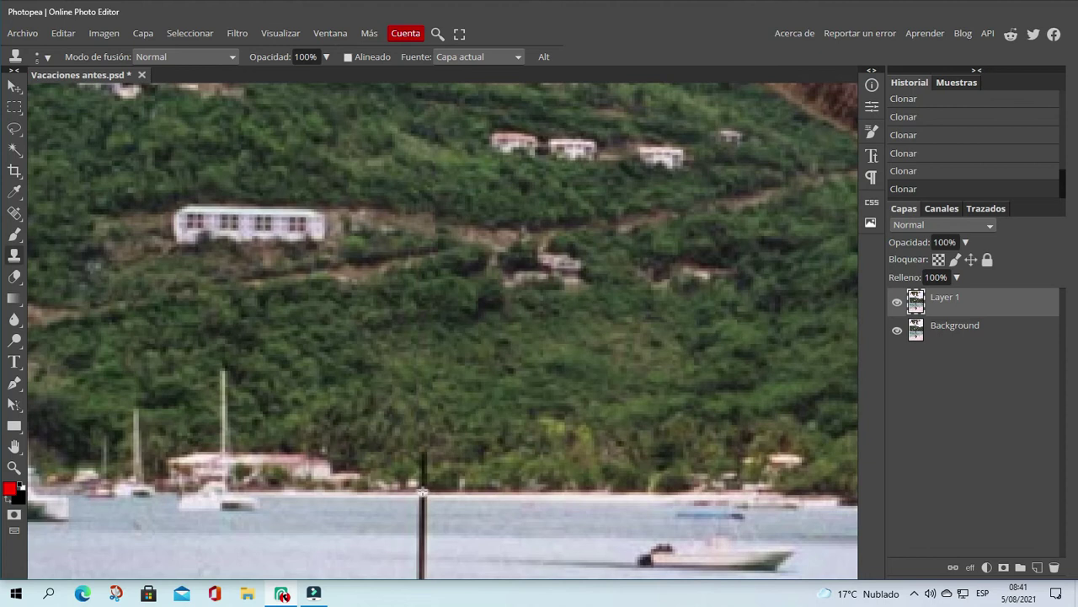
{"action": "left_click_drag", "start_coordinate": [422, 491], "coordinate": [424, 469]}
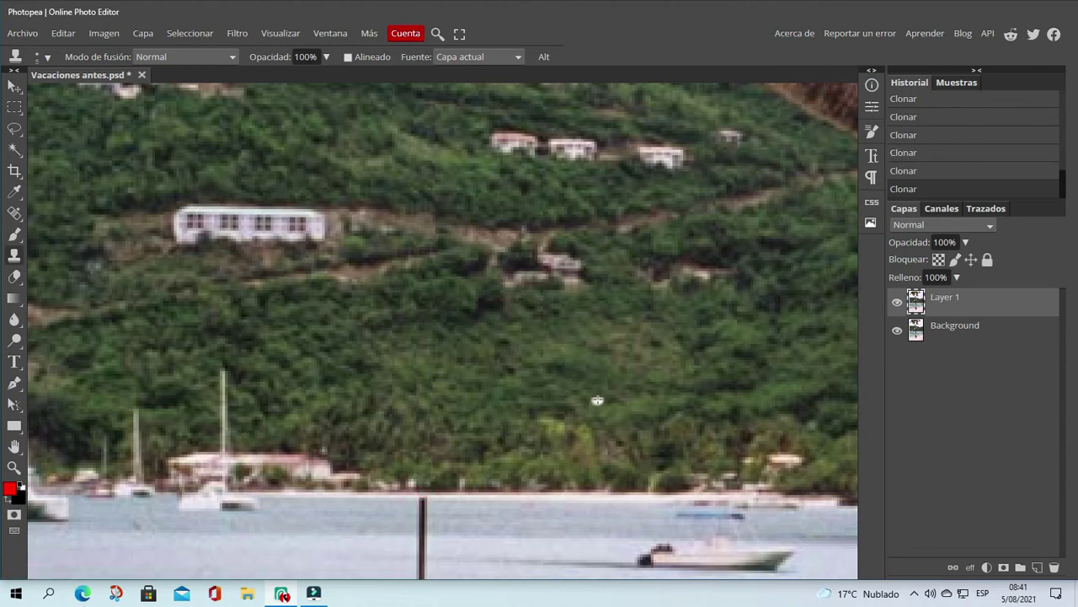
{"action": "left_click_drag", "start_coordinate": [544, 443], "coordinate": [534, 192]}
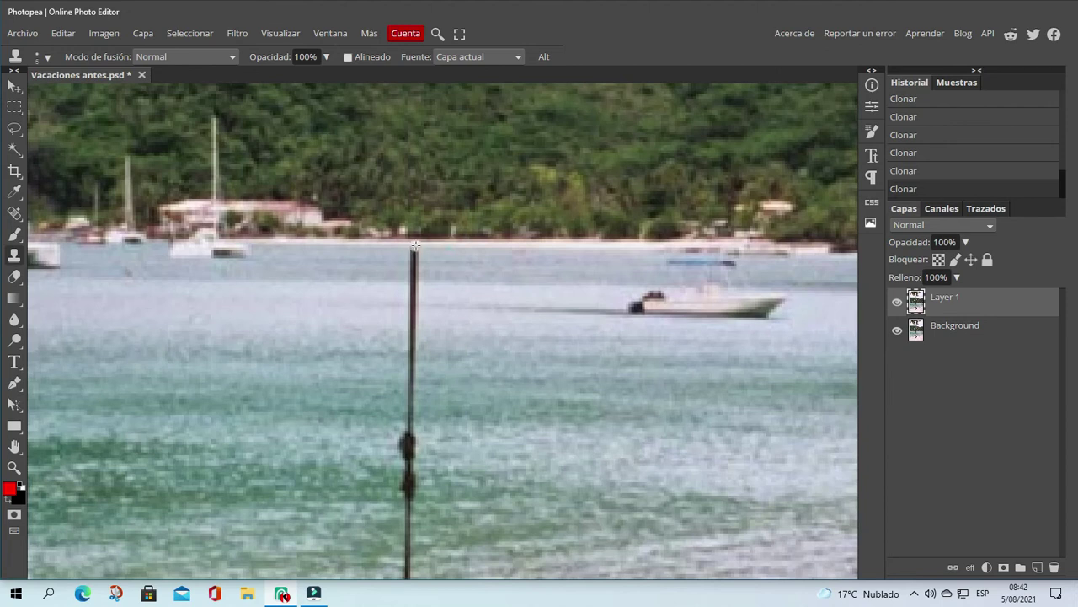
{"action": "left_click_drag", "start_coordinate": [414, 246], "coordinate": [414, 278]}
{"action": "left_click_drag", "start_coordinate": [412, 281], "coordinate": [410, 368]}
Clone sea water over the rope's two knots and the section of rope directly beneath them
{"action": "mouse_move", "coordinate": [511, 366]}
{"action": "left_mouse_down"}
{"action": "mouse_move", "coordinate": [517, 298]}
{"action": "mouse_move", "coordinate": [506, 222]}
{"action": "left_mouse_up"}
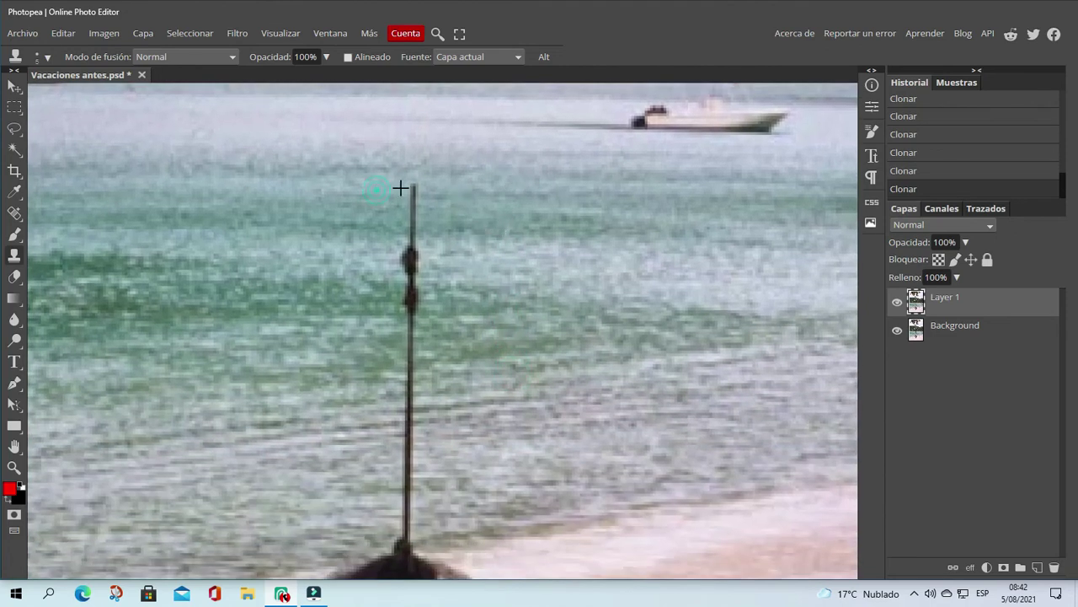
{"action": "left_click_drag", "start_coordinate": [411, 184], "coordinate": [414, 317]}
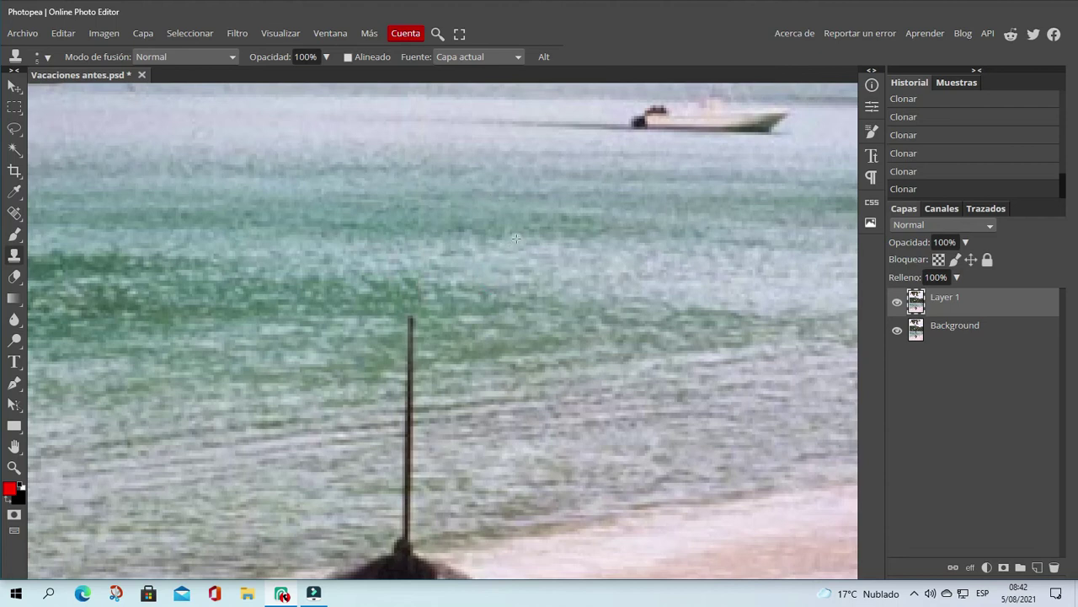
{"action": "scroll", "coordinate": [505, 168], "scroll_direction": "down", "scroll_amount": 3}
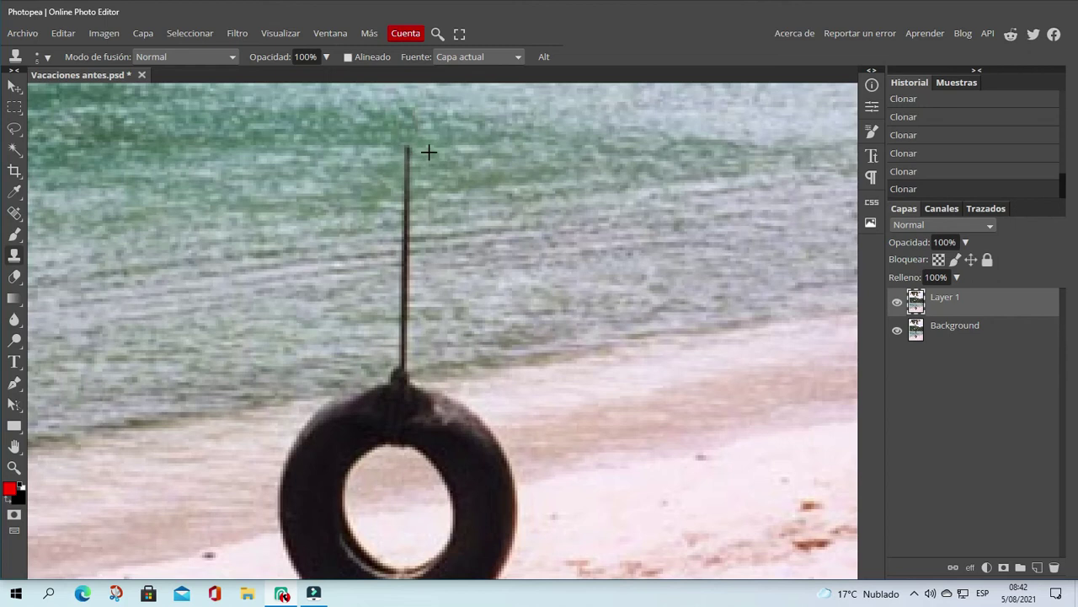
{"action": "left_click_drag", "start_coordinate": [407, 149], "coordinate": [405, 186]}
{"action": "scroll", "coordinate": [463, 236], "scroll_direction": "down", "scroll_amount": 2}
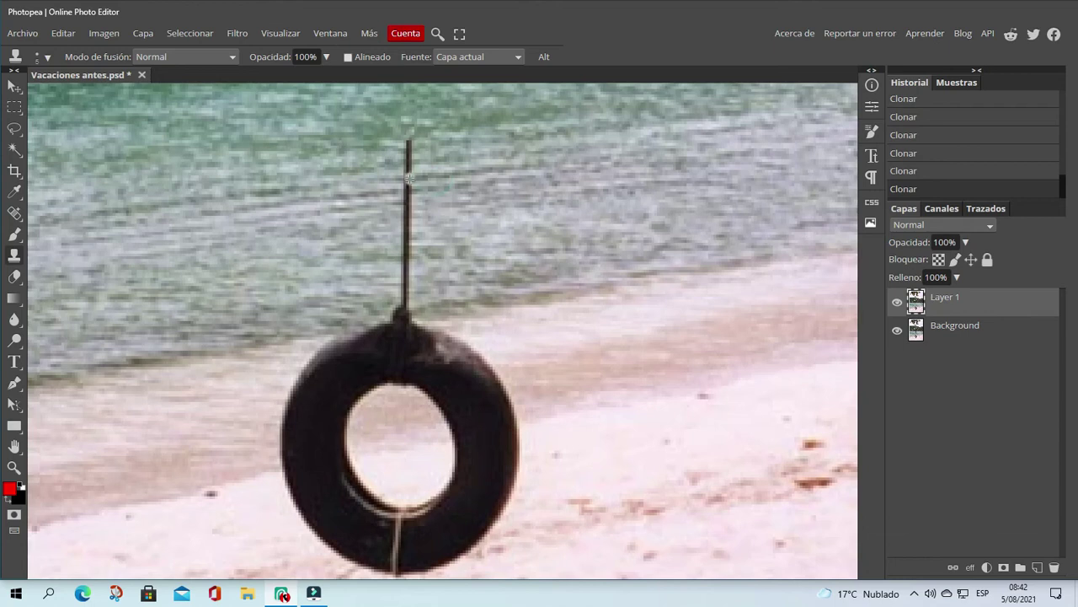
{"action": "left_click_drag", "start_coordinate": [408, 179], "coordinate": [408, 140]}
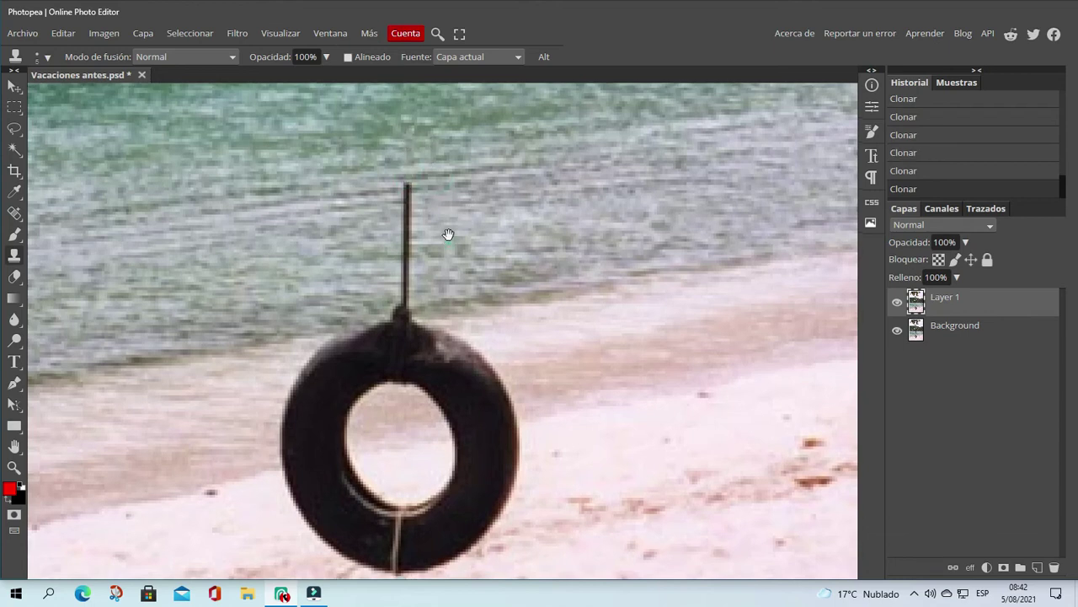
Cover the last stretch of rope above the tire with water cloned from beside it
{"action": "left_click_drag", "start_coordinate": [447, 233], "coordinate": [449, 202]}
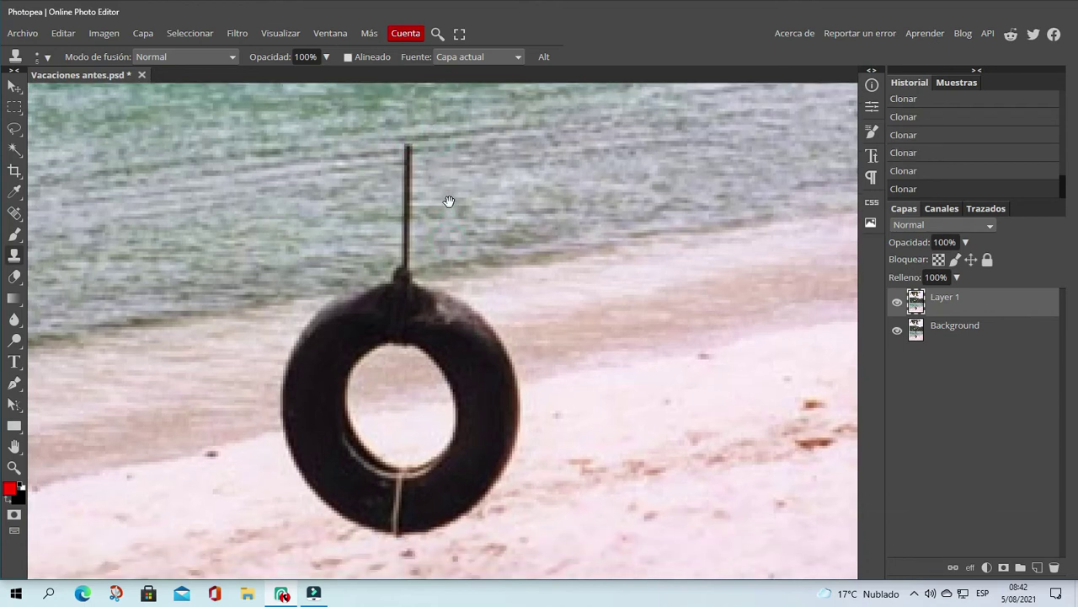
{"action": "left_click", "coordinate": [438, 148], "text": "alt"}
{"action": "left_click_drag", "start_coordinate": [409, 154], "coordinate": [406, 253]}
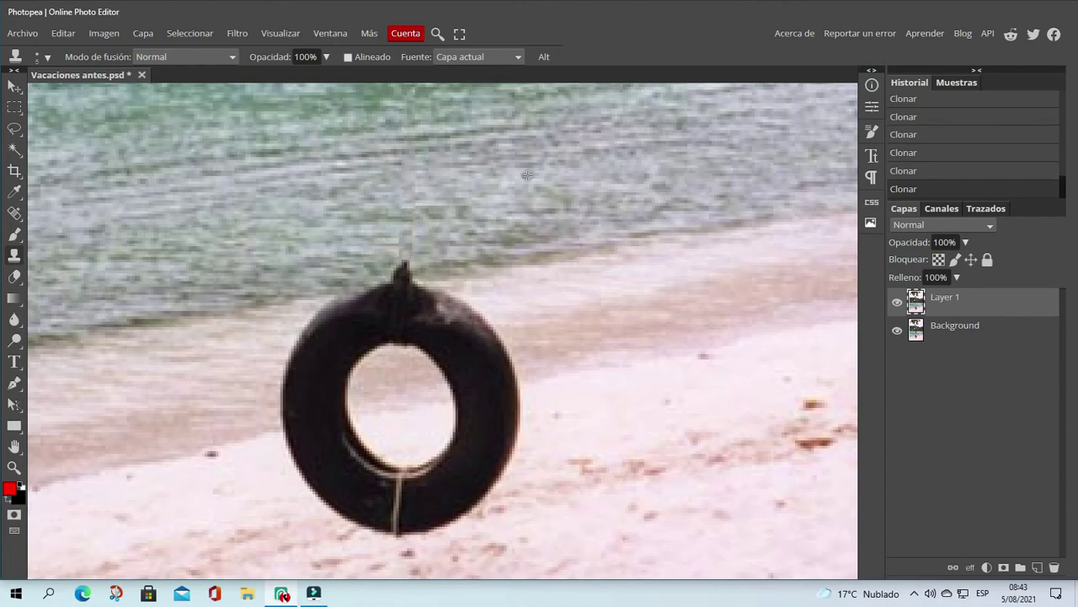
Clone over the rope knot on top of the tire and retouch the tire's upper-left edge
{"action": "left_click_drag", "start_coordinate": [477, 222], "coordinate": [476, 130]}
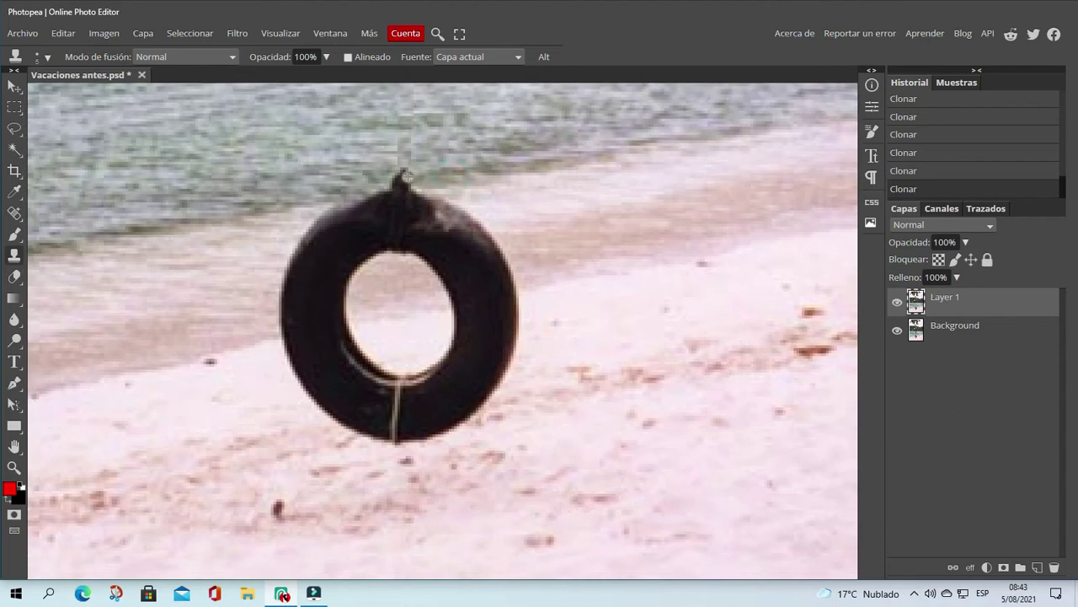
{"action": "mouse_move", "coordinate": [405, 176]}
{"action": "left_mouse_down"}
{"action": "mouse_move", "coordinate": [384, 190]}
{"action": "mouse_move", "coordinate": [428, 186]}
{"action": "mouse_move", "coordinate": [345, 201]}
{"action": "left_mouse_up"}
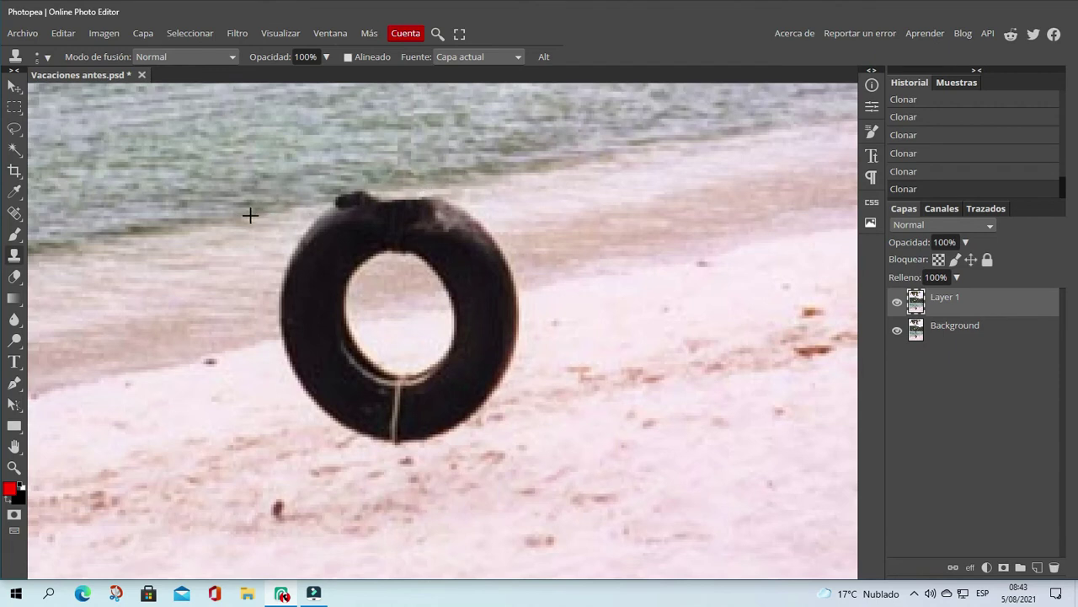
{"action": "mouse_move", "coordinate": [334, 200]}
{"action": "left_mouse_down"}
{"action": "mouse_move", "coordinate": [370, 194]}
{"action": "mouse_move", "coordinate": [329, 209]}
{"action": "mouse_move", "coordinate": [378, 202]}
{"action": "mouse_move", "coordinate": [321, 216]}
{"action": "left_mouse_up"}
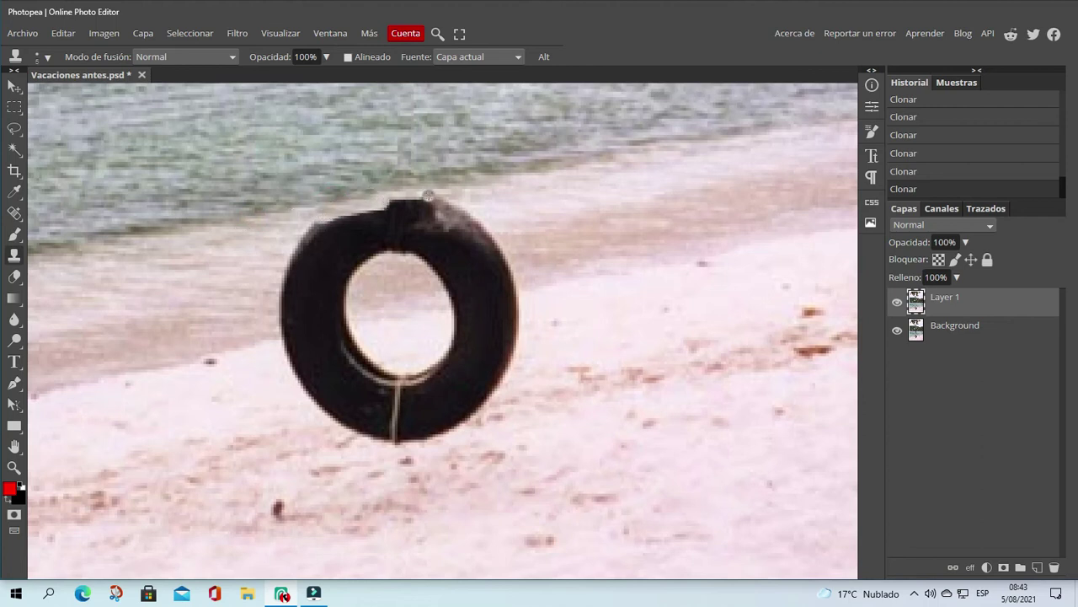
Increase the Clone Stamp brush size to about 11 px
{"action": "left_click", "coordinate": [48, 56]}
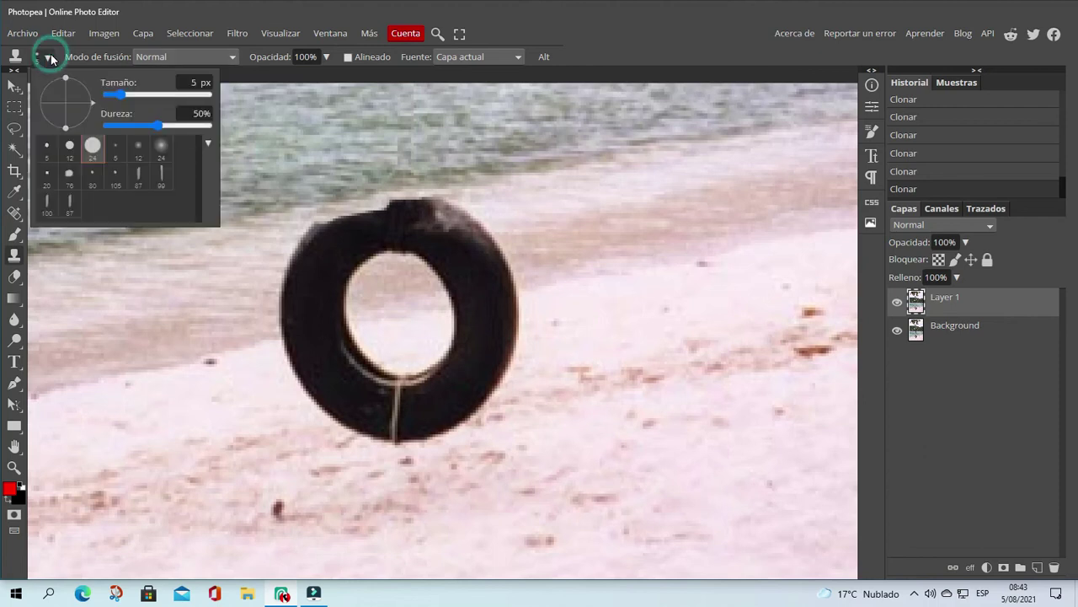
{"action": "left_click_drag", "start_coordinate": [122, 94], "coordinate": [126, 95]}
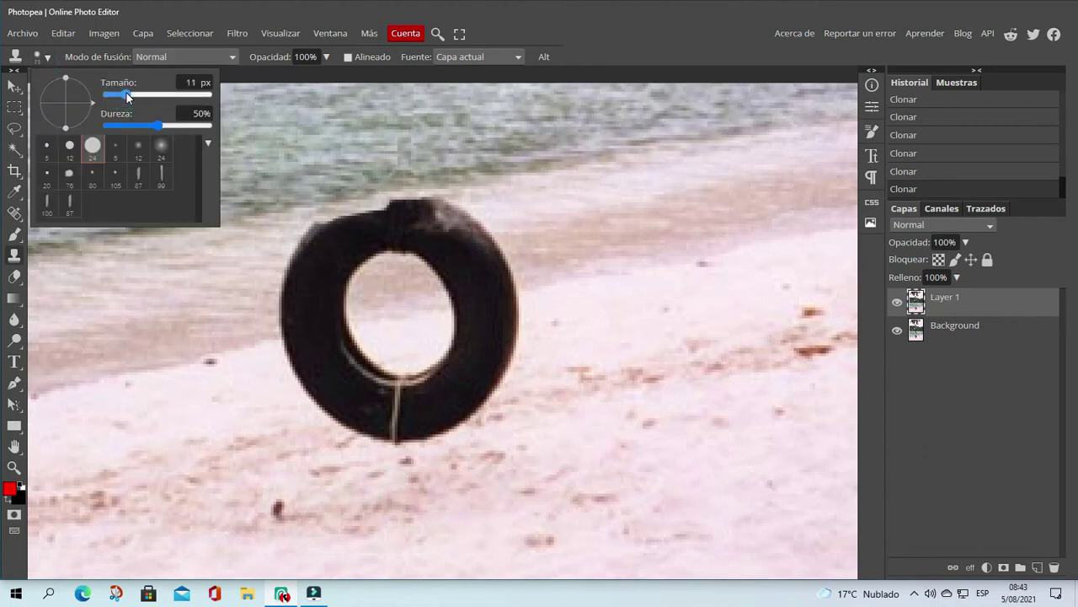
{"action": "left_click", "coordinate": [310, 255]}
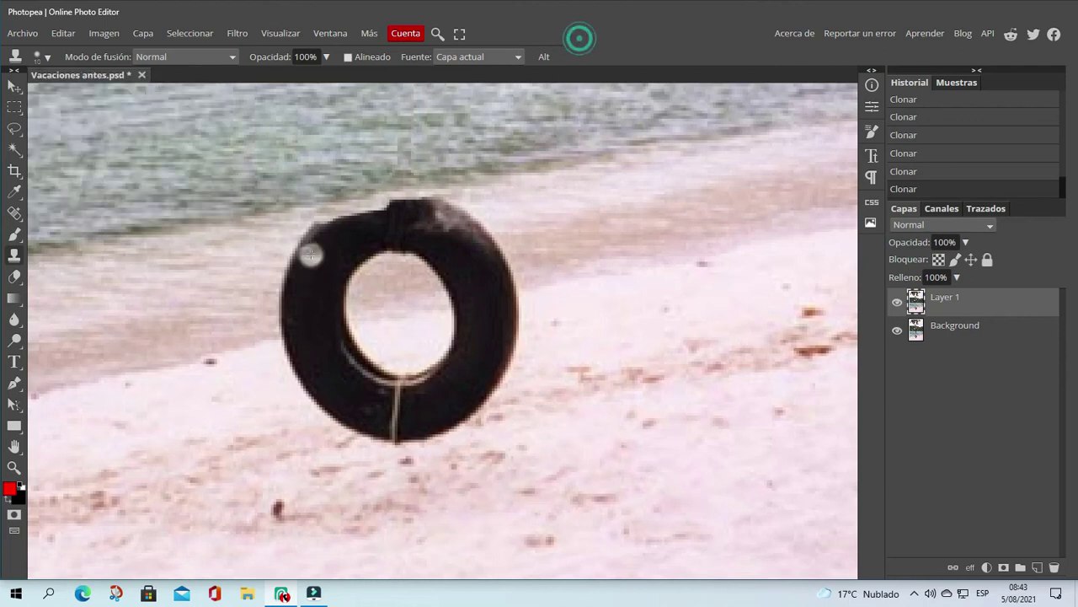
Clone wet sand over the upper-left part of the tire ring, working in from its outer edge
{"action": "left_click", "coordinate": [252, 245], "text": "alt"}
{"action": "mouse_move", "coordinate": [335, 217]}
{"action": "left_mouse_down"}
{"action": "mouse_move", "coordinate": [313, 225]}
{"action": "mouse_move", "coordinate": [289, 284]}
{"action": "mouse_move", "coordinate": [315, 244]}
{"action": "mouse_move", "coordinate": [292, 266]}
{"action": "mouse_move", "coordinate": [280, 300]}
{"action": "mouse_move", "coordinate": [289, 340]}
{"action": "mouse_move", "coordinate": [303, 284]}
{"action": "mouse_move", "coordinate": [329, 248]}
{"action": "mouse_move", "coordinate": [324, 259]}
{"action": "left_mouse_up"}
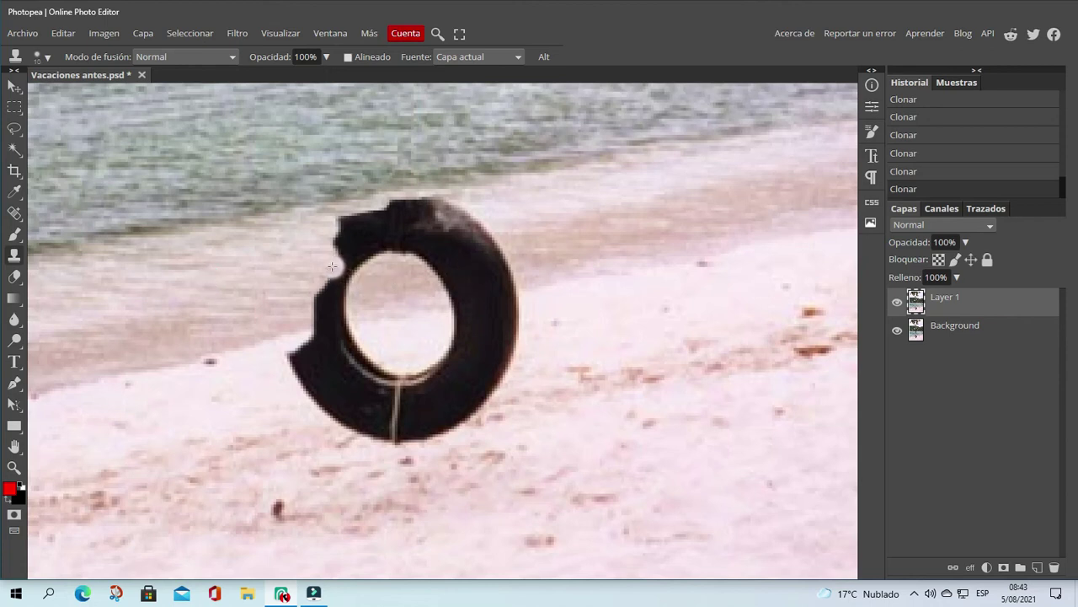
{"action": "mouse_move", "coordinate": [337, 261]}
{"action": "left_mouse_down"}
{"action": "mouse_move", "coordinate": [357, 253]}
{"action": "mouse_move", "coordinate": [336, 246]}
{"action": "mouse_move", "coordinate": [349, 228]}
{"action": "mouse_move", "coordinate": [372, 224]}
{"action": "mouse_move", "coordinate": [319, 313]}
{"action": "mouse_move", "coordinate": [344, 301]}
{"action": "mouse_move", "coordinate": [328, 278]}
{"action": "left_mouse_up"}
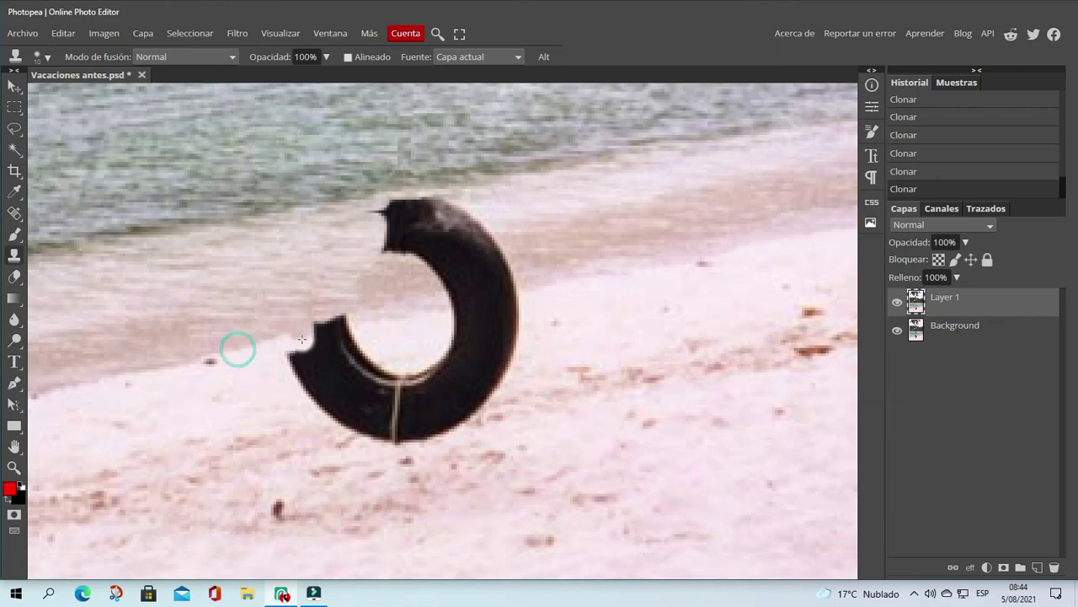
Remove the middle and lower parts of the tire's left side with cloned beach sand
{"action": "mouse_move", "coordinate": [305, 330]}
{"action": "left_mouse_down"}
{"action": "mouse_move", "coordinate": [345, 320]}
{"action": "mouse_move", "coordinate": [294, 351]}
{"action": "mouse_move", "coordinate": [315, 361]}
{"action": "mouse_move", "coordinate": [345, 346]}
{"action": "mouse_move", "coordinate": [300, 363]}
{"action": "left_mouse_up"}
{"action": "mouse_move", "coordinate": [335, 362]}
{"action": "left_mouse_down"}
{"action": "mouse_move", "coordinate": [357, 351]}
{"action": "mouse_move", "coordinate": [309, 379]}
{"action": "left_mouse_up"}
{"action": "left_click", "coordinate": [270, 383], "text": "alt"}
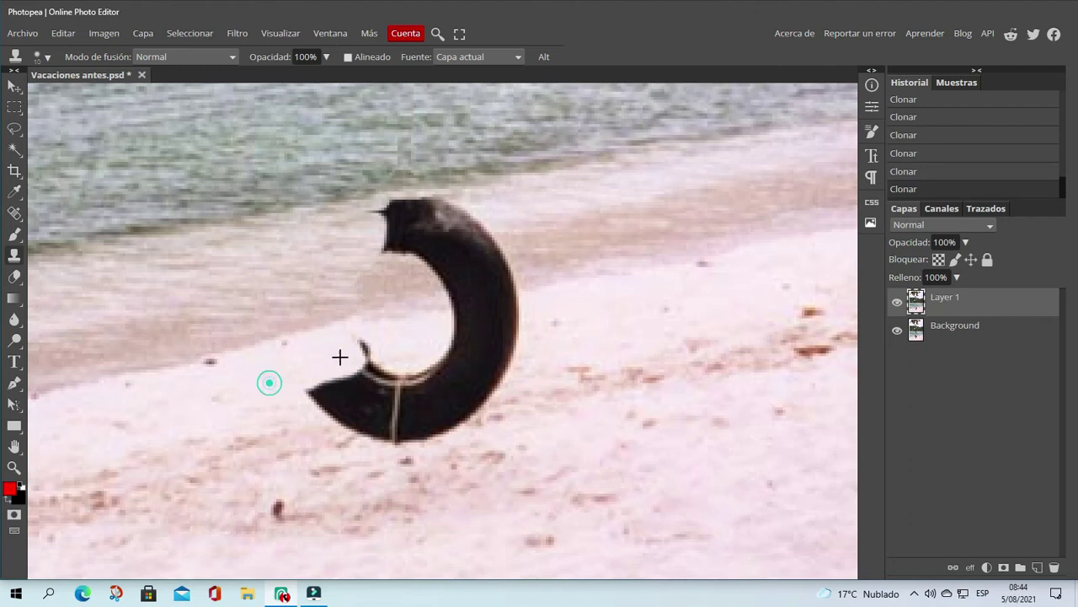
{"action": "mouse_move", "coordinate": [362, 346]}
{"action": "left_mouse_down"}
{"action": "mouse_move", "coordinate": [363, 357]}
{"action": "mouse_move", "coordinate": [335, 361]}
{"action": "left_mouse_up"}
Clone sand over the top and right side of the tire, leaving only its lower arc
{"action": "left_click", "coordinate": [539, 205], "text": "alt"}
{"action": "mouse_move", "coordinate": [472, 215]}
{"action": "left_mouse_down"}
{"action": "mouse_move", "coordinate": [390, 208]}
{"action": "mouse_move", "coordinate": [465, 217]}
{"action": "mouse_move", "coordinate": [421, 231]}
{"action": "mouse_move", "coordinate": [493, 236]}
{"action": "mouse_move", "coordinate": [440, 241]}
{"action": "mouse_move", "coordinate": [458, 212]}
{"action": "left_mouse_up"}
{"action": "left_click", "coordinate": [492, 210], "text": "alt"}
{"action": "mouse_move", "coordinate": [390, 211]}
{"action": "left_mouse_down"}
{"action": "mouse_move", "coordinate": [379, 219]}
{"action": "mouse_move", "coordinate": [392, 213]}
{"action": "mouse_move", "coordinate": [412, 233]}
{"action": "mouse_move", "coordinate": [393, 239]}
{"action": "mouse_move", "coordinate": [429, 243]}
{"action": "mouse_move", "coordinate": [389, 249]}
{"action": "left_mouse_up"}
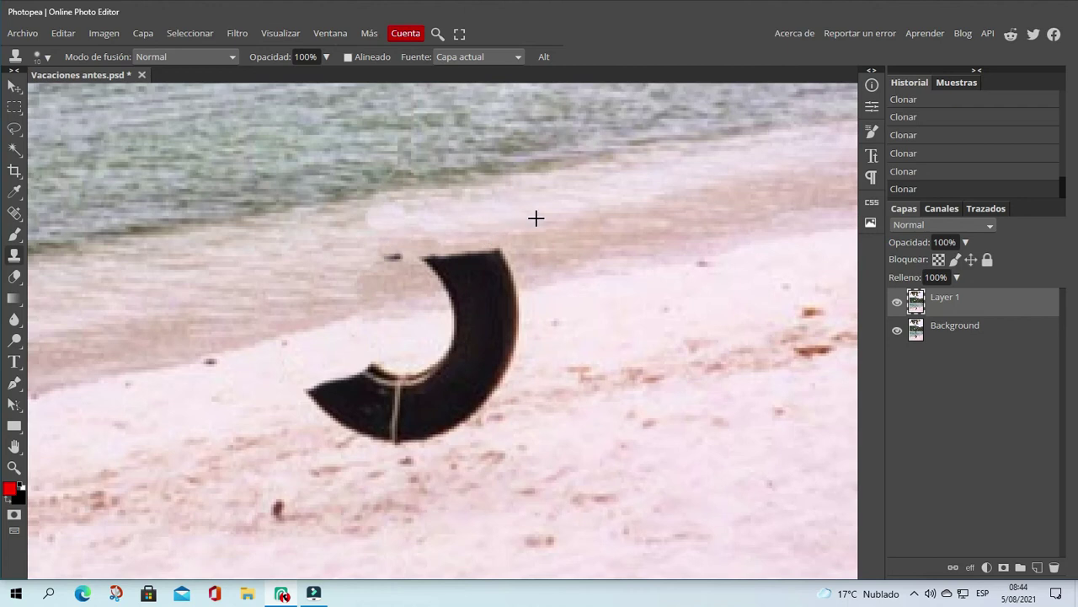
{"action": "left_click", "coordinate": [392, 257]}
{"action": "mouse_move", "coordinate": [484, 233]}
{"action": "left_mouse_down"}
{"action": "mouse_move", "coordinate": [427, 256]}
{"action": "mouse_move", "coordinate": [503, 243]}
{"action": "mouse_move", "coordinate": [442, 263]}
{"action": "mouse_move", "coordinate": [511, 256]}
{"action": "mouse_move", "coordinate": [489, 267]}
{"action": "mouse_move", "coordinate": [515, 274]}
{"action": "mouse_move", "coordinate": [441, 269]}
{"action": "mouse_move", "coordinate": [446, 277]}
{"action": "mouse_move", "coordinate": [477, 289]}
{"action": "mouse_move", "coordinate": [524, 280]}
{"action": "mouse_move", "coordinate": [459, 292]}
{"action": "mouse_move", "coordinate": [517, 297]}
{"action": "mouse_move", "coordinate": [461, 308]}
{"action": "mouse_move", "coordinate": [521, 314]}
{"action": "mouse_move", "coordinate": [460, 331]}
{"action": "mouse_move", "coordinate": [517, 330]}
{"action": "mouse_move", "coordinate": [458, 347]}
{"action": "left_mouse_up"}
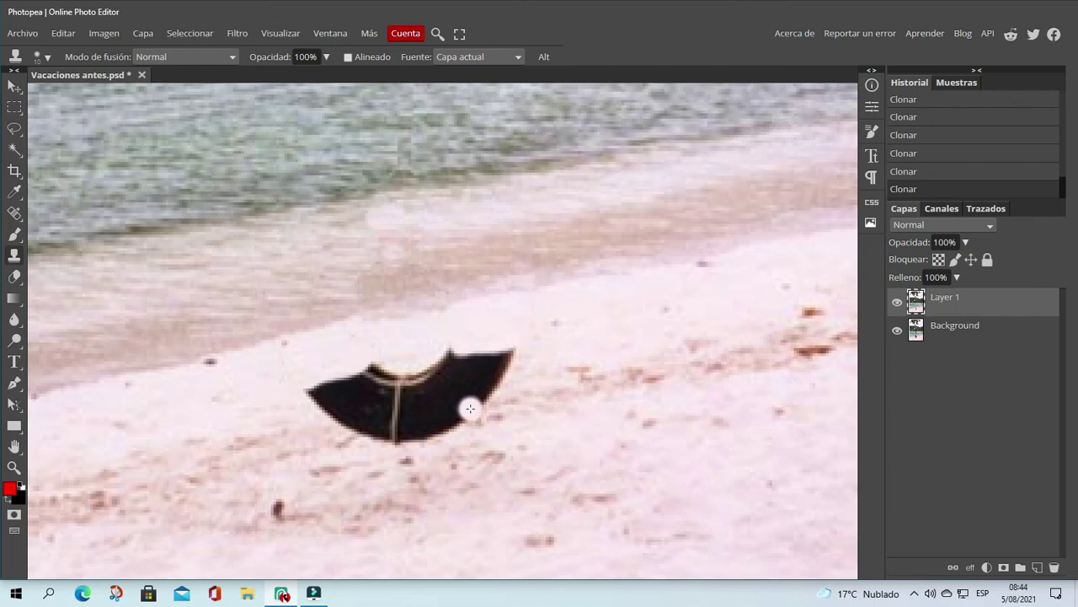
Clone nearby beach sand over the remaining lower arc of the tire until it is completely covered
{"action": "left_click", "coordinate": [281, 444], "text": "alt"}
{"action": "mouse_move", "coordinate": [333, 436]}
{"action": "left_mouse_down"}
{"action": "mouse_move", "coordinate": [348, 430]}
{"action": "mouse_move", "coordinate": [314, 396]}
{"action": "mouse_move", "coordinate": [324, 390]}
{"action": "mouse_move", "coordinate": [346, 396]}
{"action": "mouse_move", "coordinate": [338, 386]}
{"action": "mouse_move", "coordinate": [358, 422]}
{"action": "mouse_move", "coordinate": [381, 423]}
{"action": "mouse_move", "coordinate": [368, 431]}
{"action": "mouse_move", "coordinate": [362, 378]}
{"action": "mouse_move", "coordinate": [394, 383]}
{"action": "mouse_move", "coordinate": [386, 436]}
{"action": "mouse_move", "coordinate": [399, 428]}
{"action": "mouse_move", "coordinate": [404, 380]}
{"action": "mouse_move", "coordinate": [386, 416]}
{"action": "left_mouse_up"}
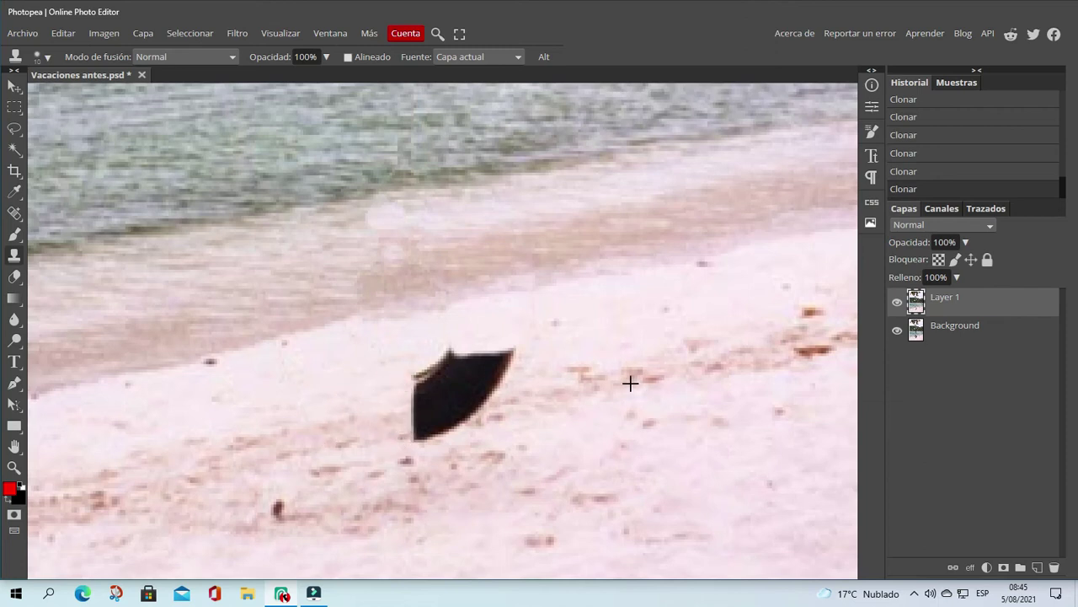
{"action": "left_click", "coordinate": [540, 388], "text": "alt"}
{"action": "mouse_move", "coordinate": [488, 398]}
{"action": "left_mouse_down"}
{"action": "mouse_move", "coordinate": [507, 355]}
{"action": "mouse_move", "coordinate": [460, 357]}
{"action": "mouse_move", "coordinate": [483, 381]}
{"action": "mouse_move", "coordinate": [471, 420]}
{"action": "mouse_move", "coordinate": [470, 378]}
{"action": "left_mouse_up"}
{"action": "left_click", "coordinate": [540, 398], "text": "alt"}
{"action": "mouse_move", "coordinate": [457, 424]}
{"action": "left_mouse_down"}
{"action": "mouse_move", "coordinate": [461, 377]}
{"action": "mouse_move", "coordinate": [443, 358]}
{"action": "mouse_move", "coordinate": [413, 383]}
{"action": "mouse_move", "coordinate": [442, 383]}
{"action": "mouse_move", "coordinate": [415, 392]}
{"action": "mouse_move", "coordinate": [432, 404]}
{"action": "mouse_move", "coordinate": [417, 438]}
{"action": "left_mouse_up"}
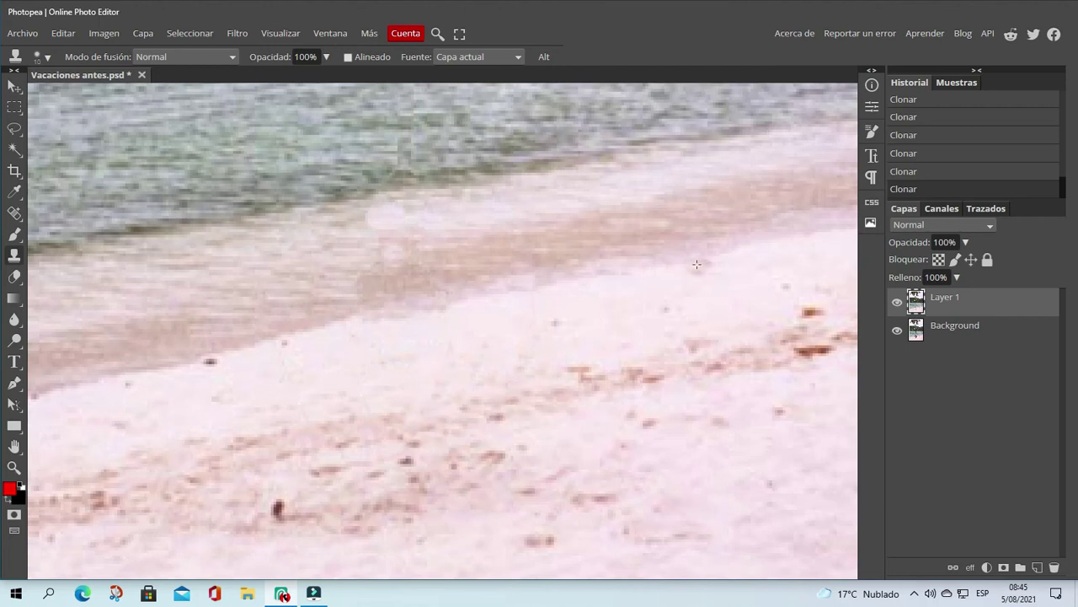
Compare the retouched beach photo with the original by toggling the visibility of Layer 1 and Background
{"action": "scroll", "coordinate": [697, 264], "scroll_direction": "down", "scroll_amount": 5}
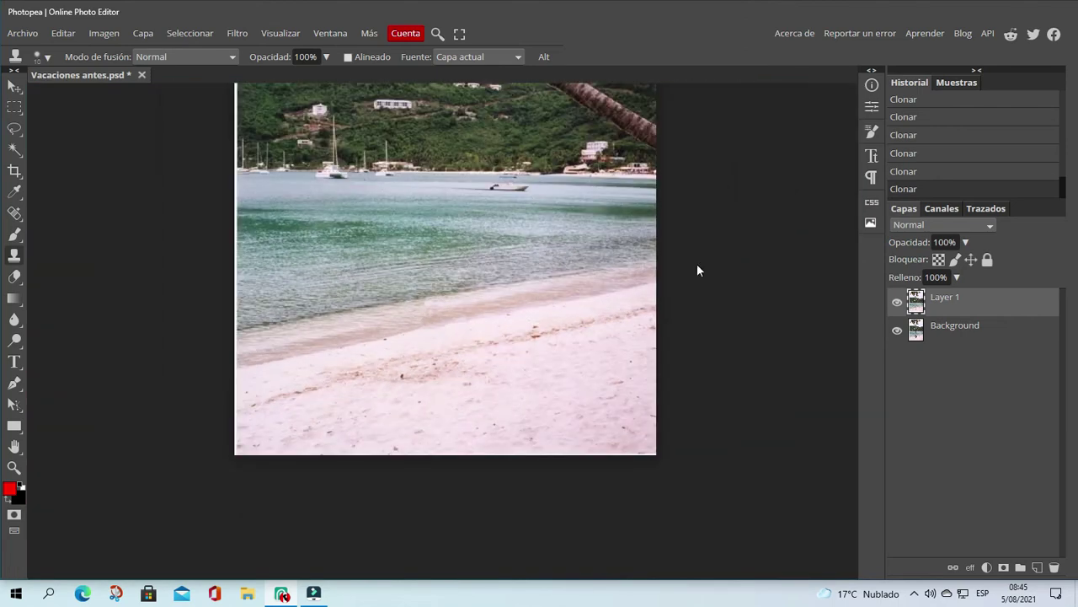
{"action": "scroll", "coordinate": [696, 264], "scroll_direction": "down", "scroll_amount": 1}
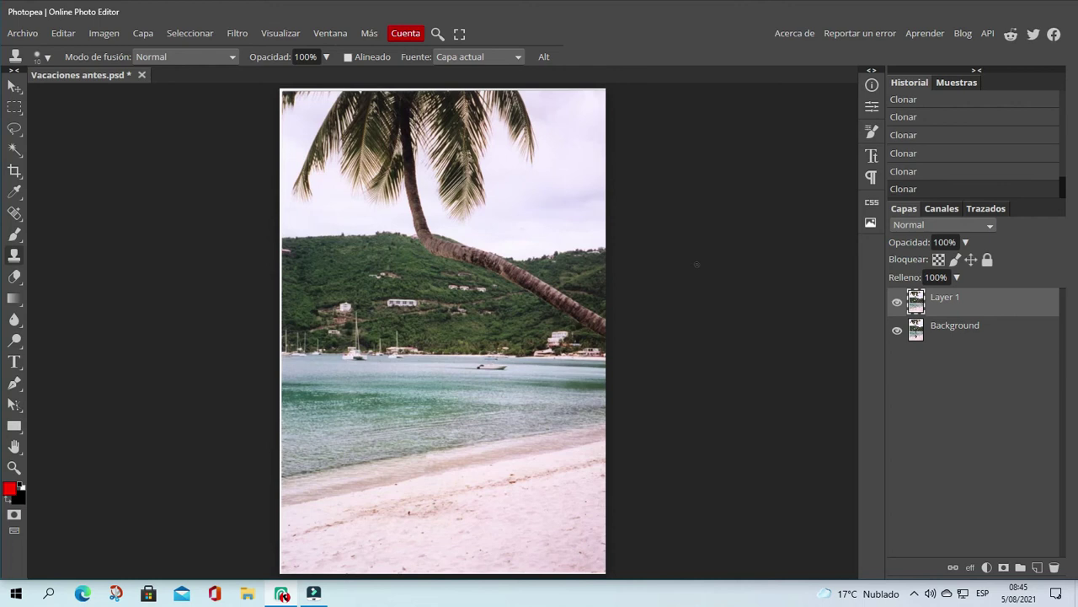
{"action": "left_click", "coordinate": [898, 302]}
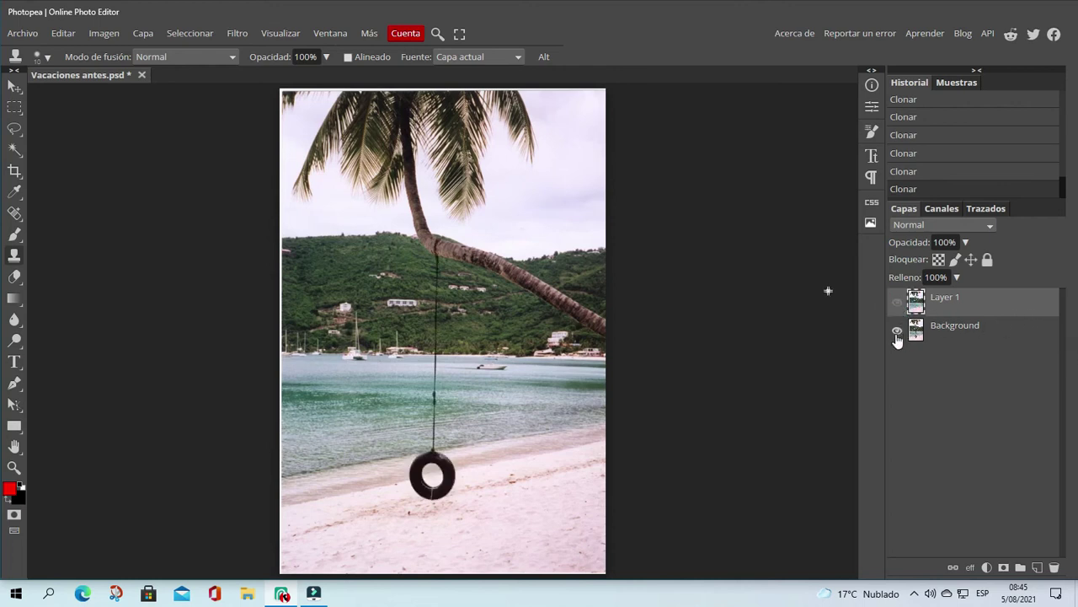
{"action": "left_click", "coordinate": [897, 333]}
{"action": "left_click", "coordinate": [896, 333]}
{"action": "left_click", "coordinate": [897, 303]}
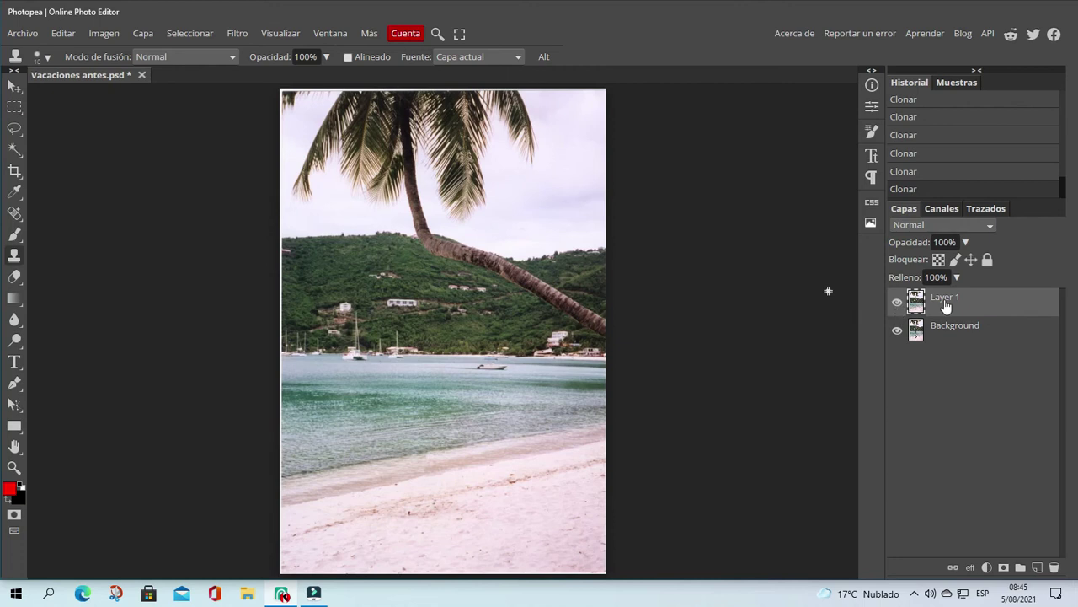
{"action": "left_click", "coordinate": [897, 303]}
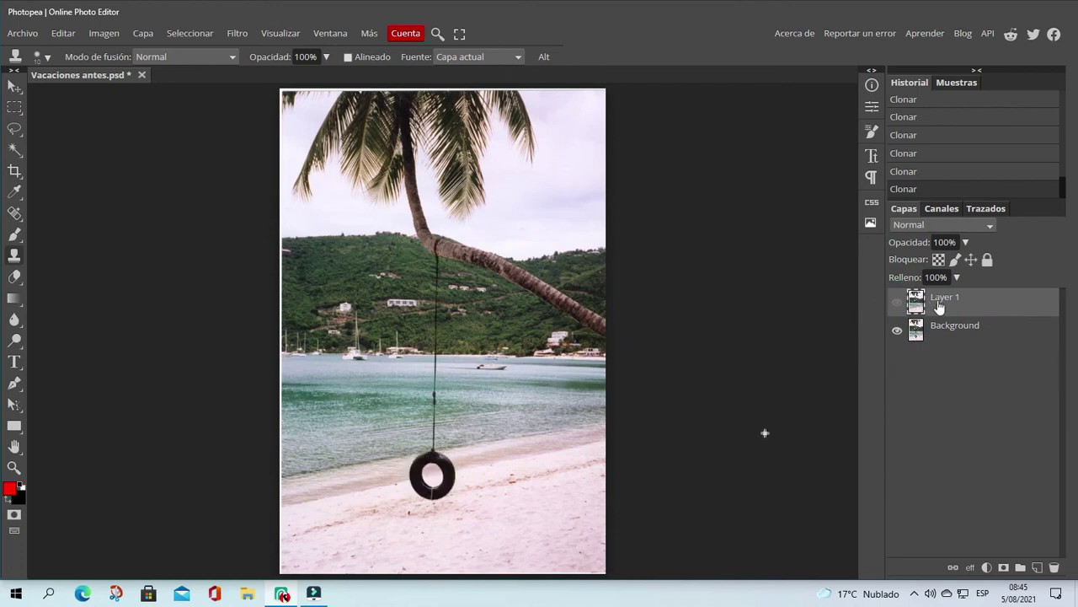
{"action": "left_click", "coordinate": [898, 304]}
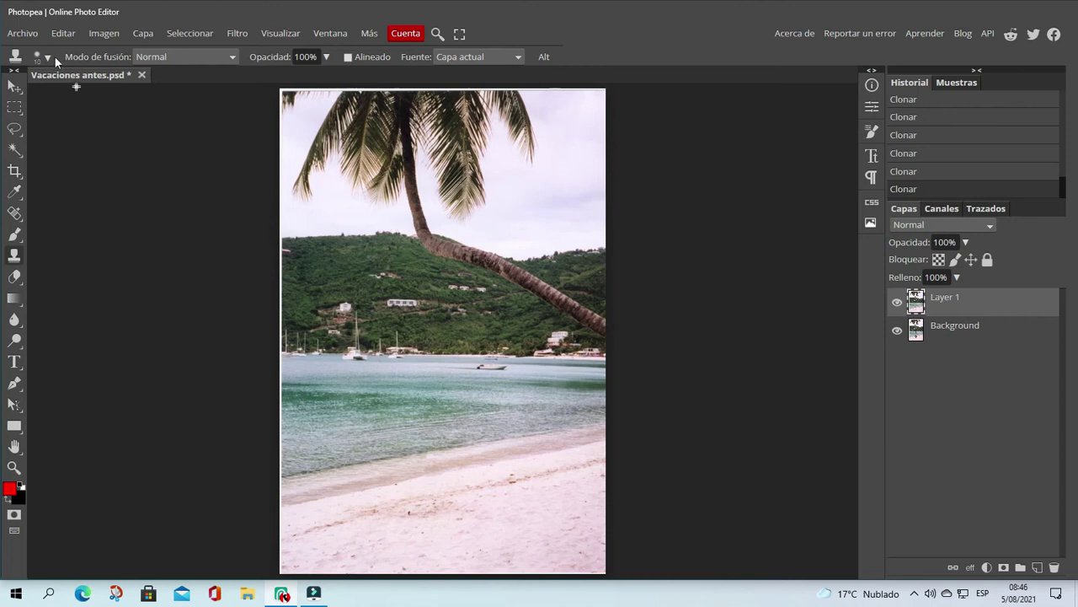
{"action": "left_click", "coordinate": [26, 33]}
{"action": "mouse_move", "coordinate": [84, 242]}
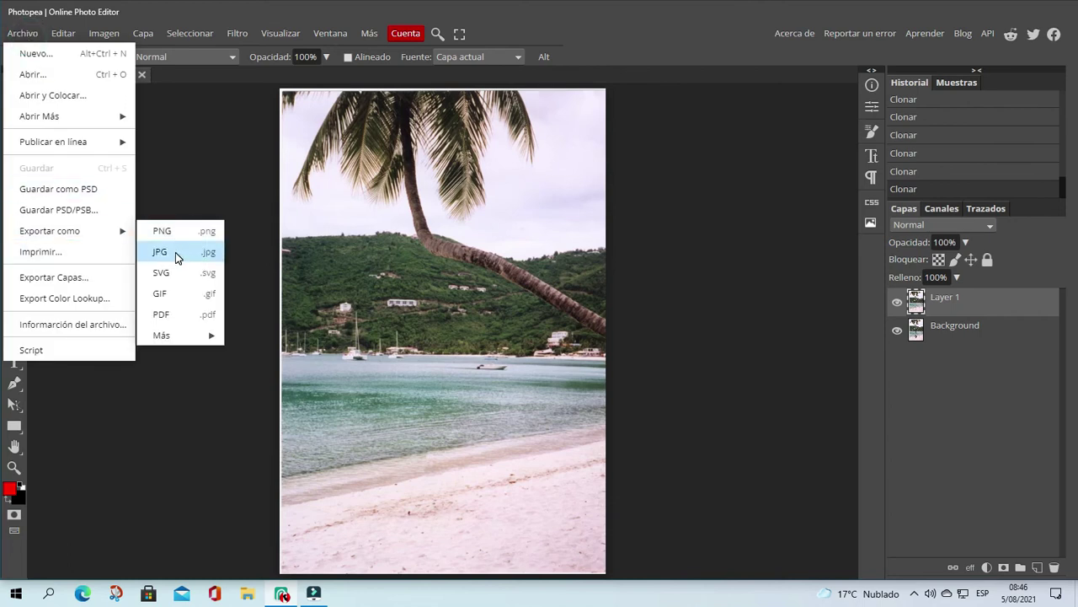
{"action": "left_click", "coordinate": [680, 26]}
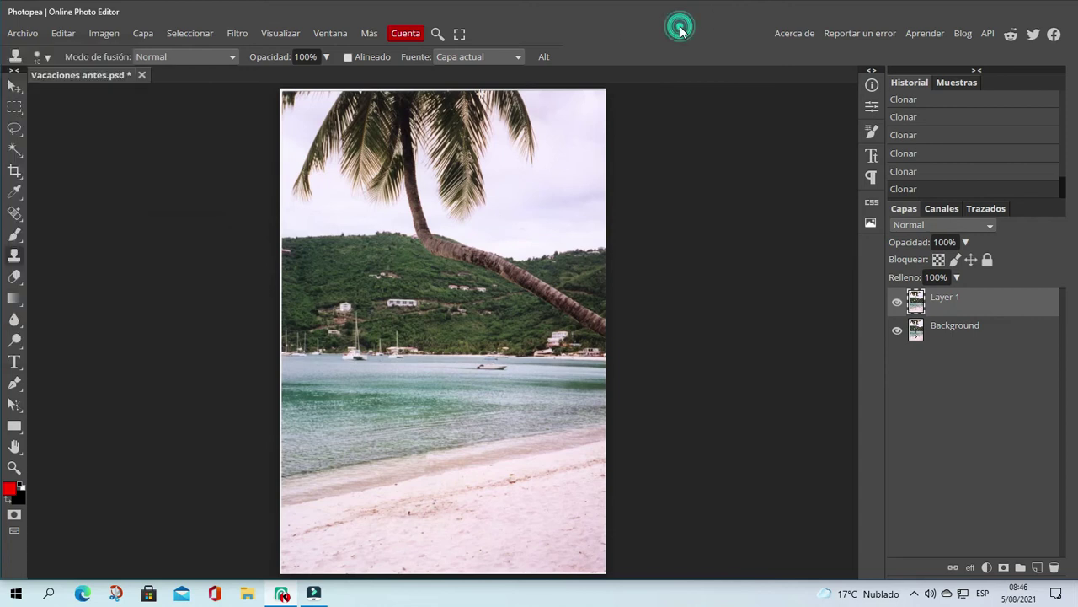
Close the vacation photo without saving it and open the image Cebra antes
{"action": "left_click", "coordinate": [141, 75]}
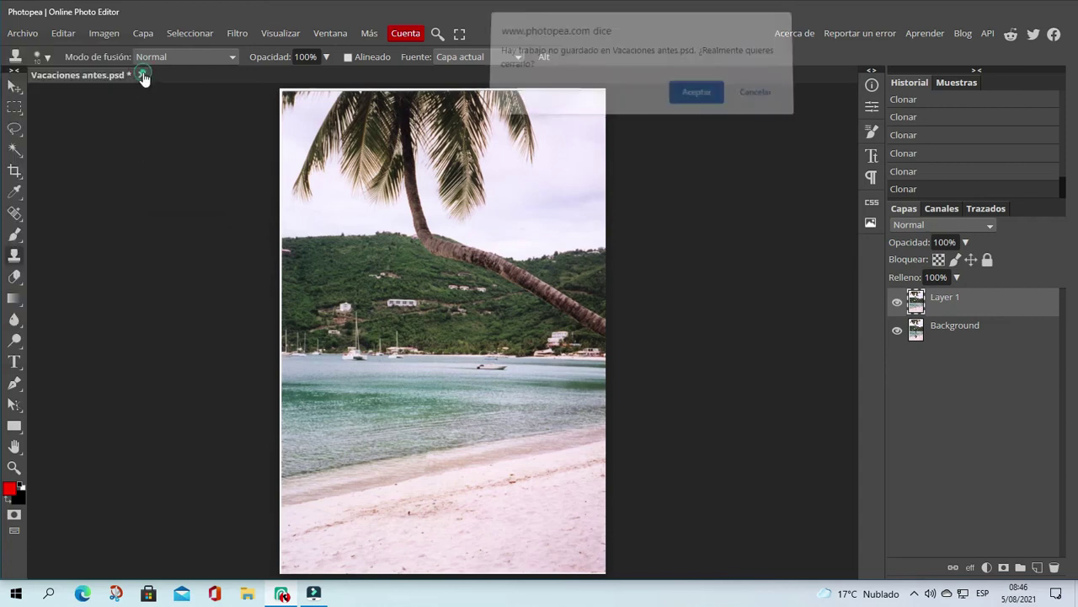
{"action": "left_click", "coordinate": [696, 100]}
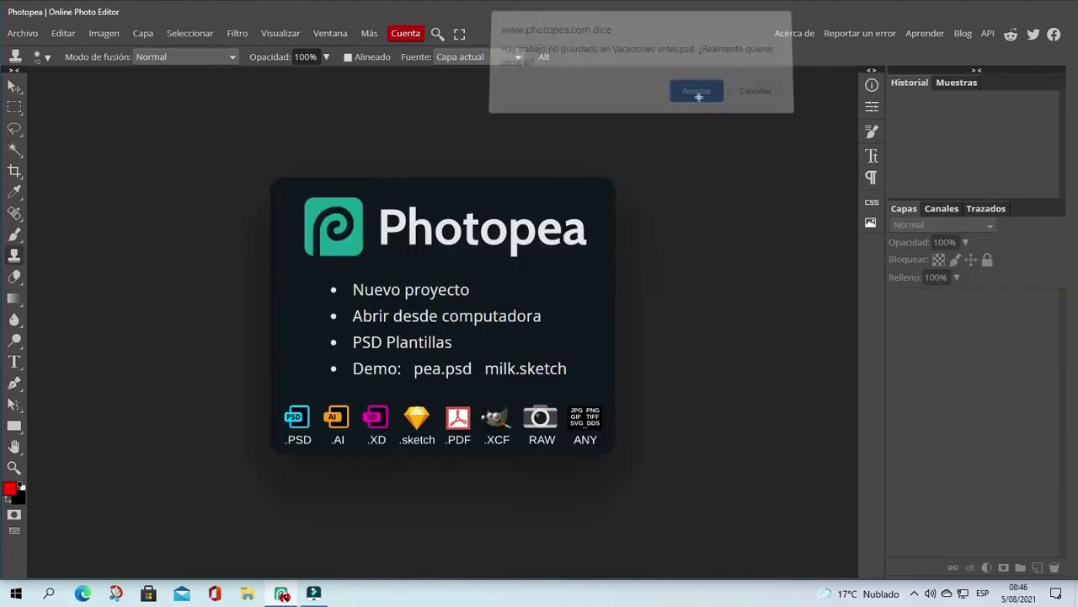
{"action": "left_click", "coordinate": [22, 32]}
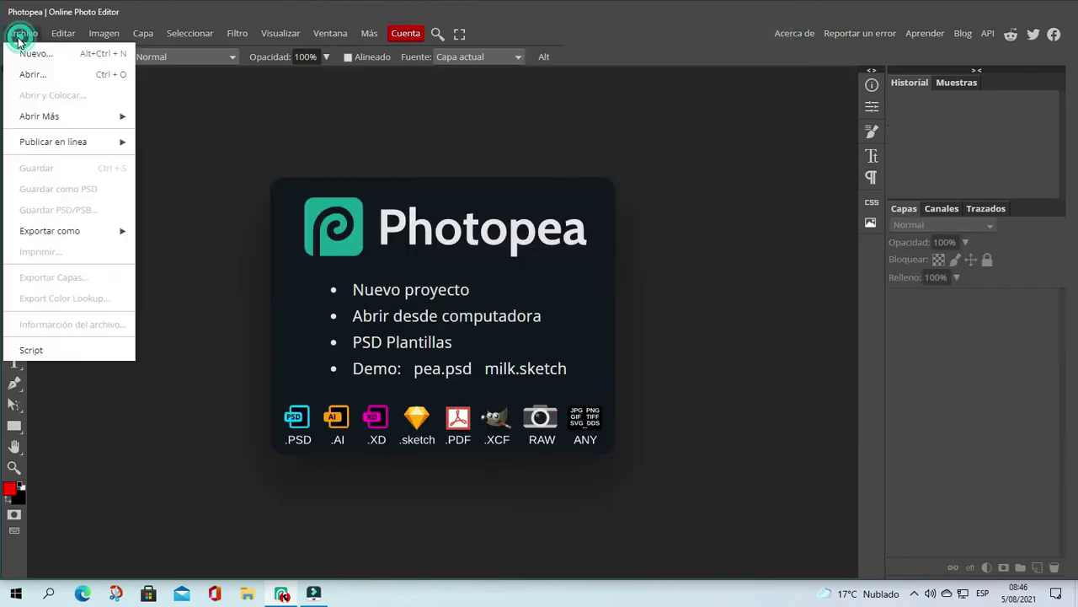
{"action": "left_click", "coordinate": [34, 74]}
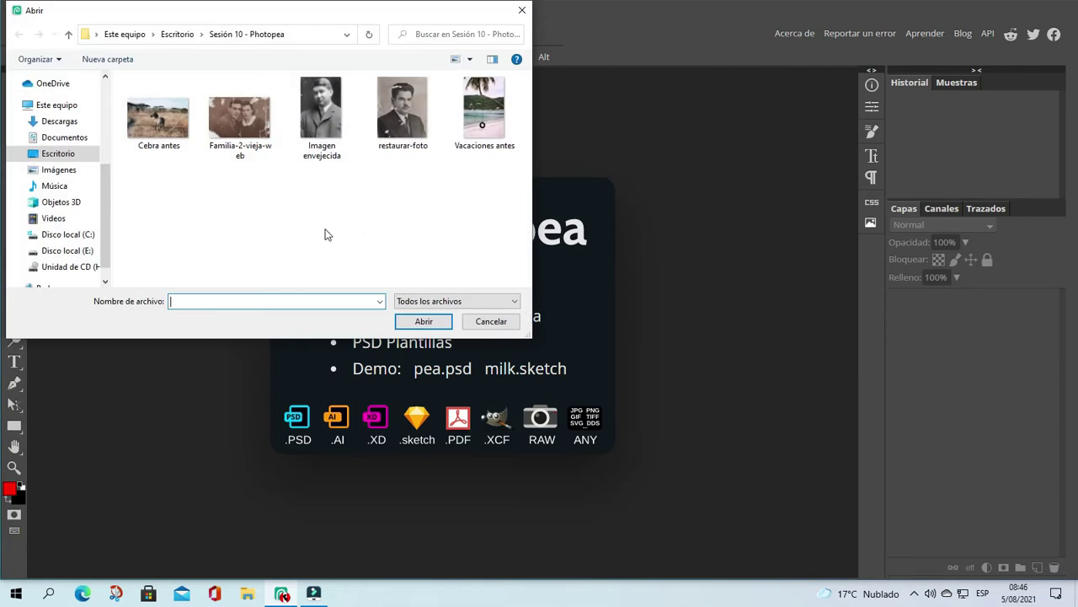
{"action": "left_click", "coordinate": [166, 139]}
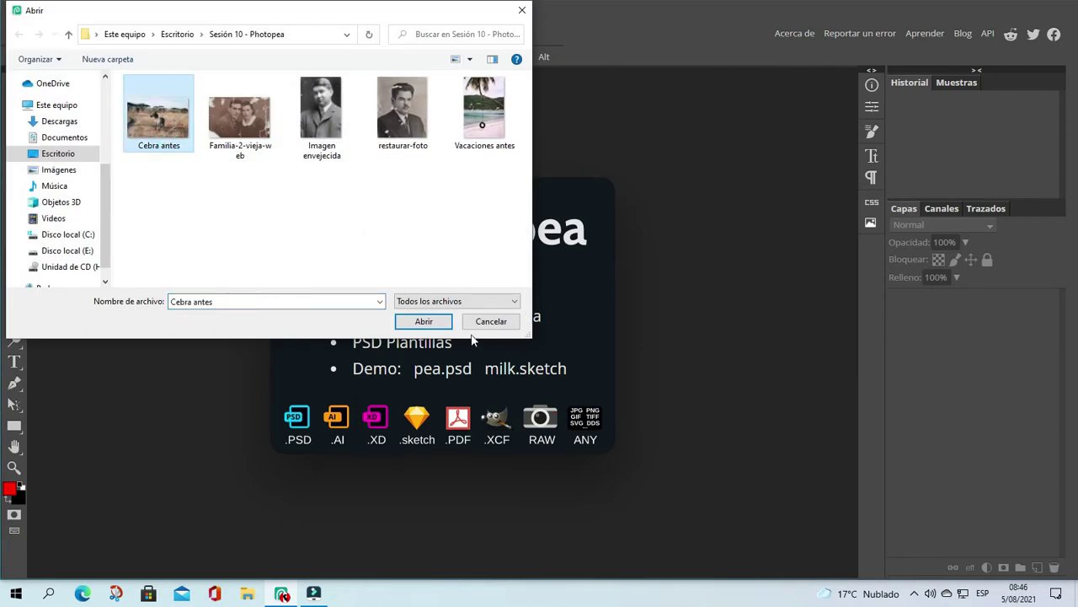
{"action": "left_click", "coordinate": [426, 321]}
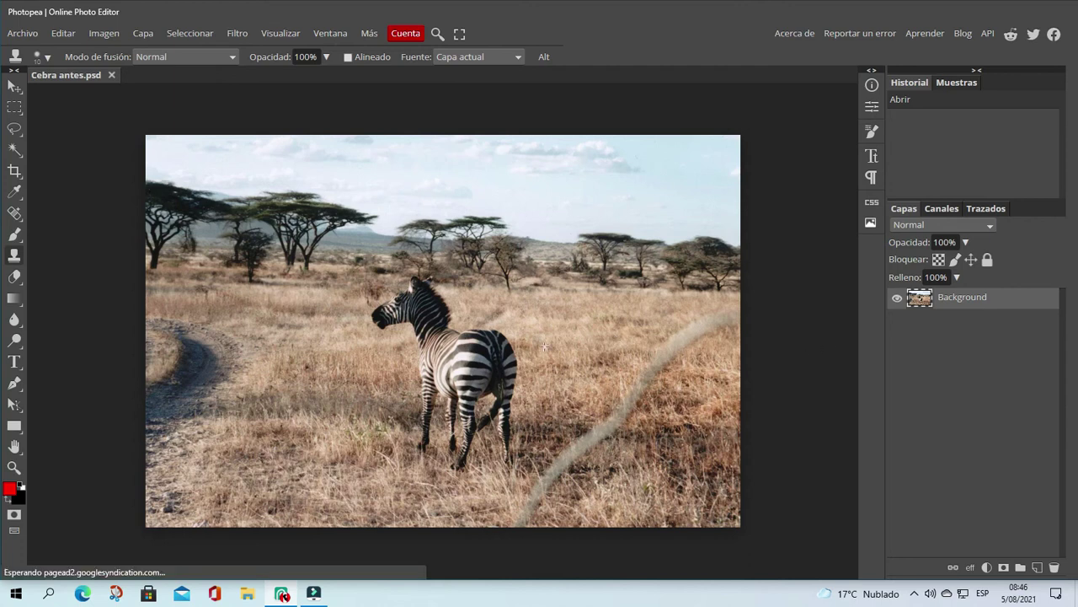
Sample the zebra's muzzle as the clone source with a larger brush and add a new empty layer above Background
{"action": "left_click", "coordinate": [48, 59]}
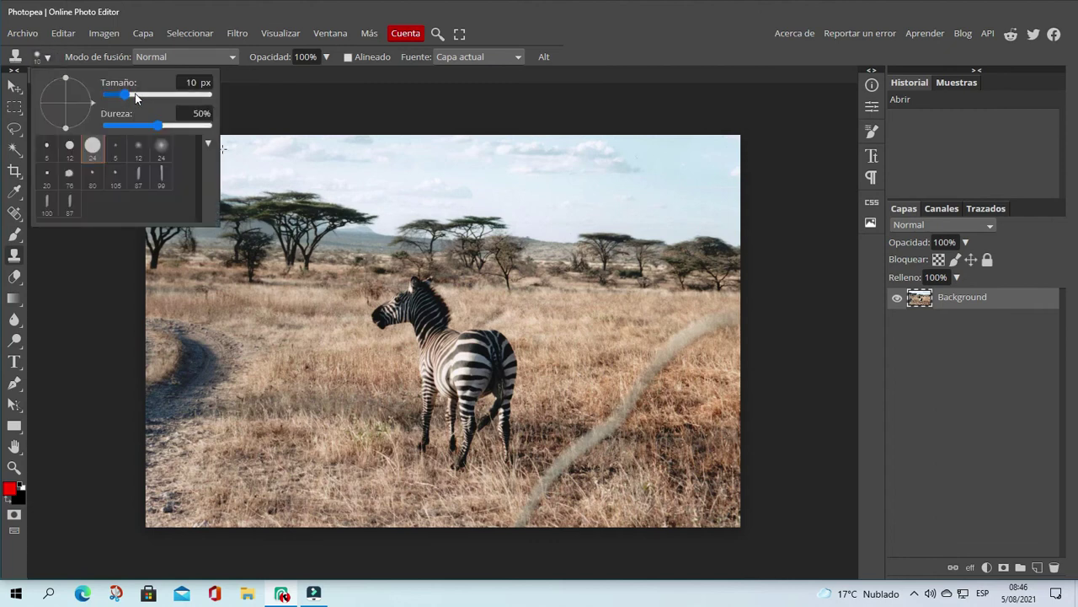
{"action": "left_click_drag", "start_coordinate": [128, 94], "coordinate": [133, 94]}
{"action": "left_click", "coordinate": [561, 32]}
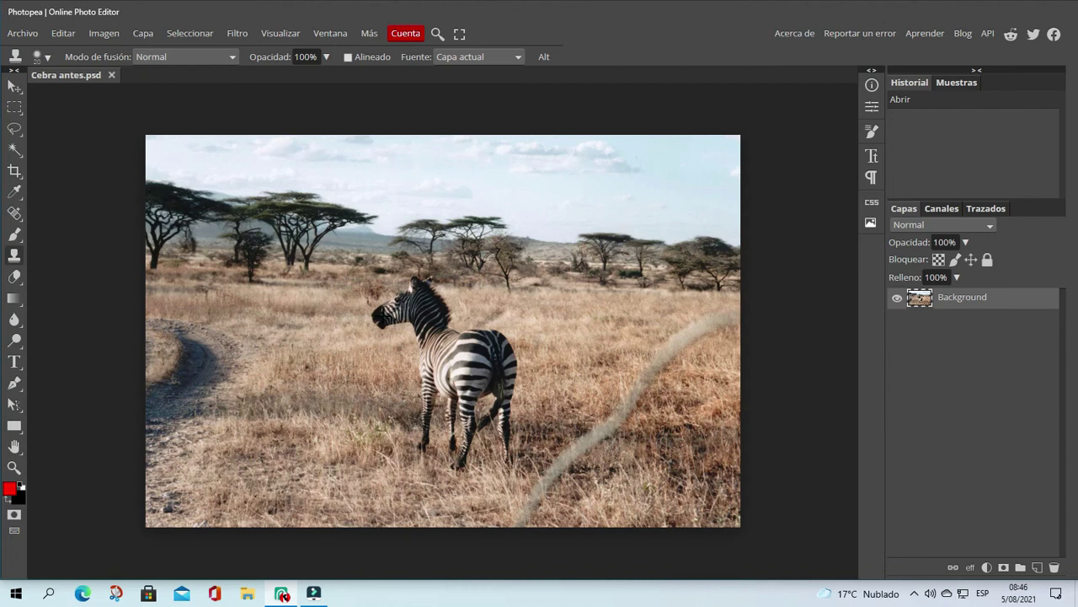
{"action": "left_click", "coordinate": [384, 315], "text": "alt"}
{"action": "left_click", "coordinate": [1039, 567]}
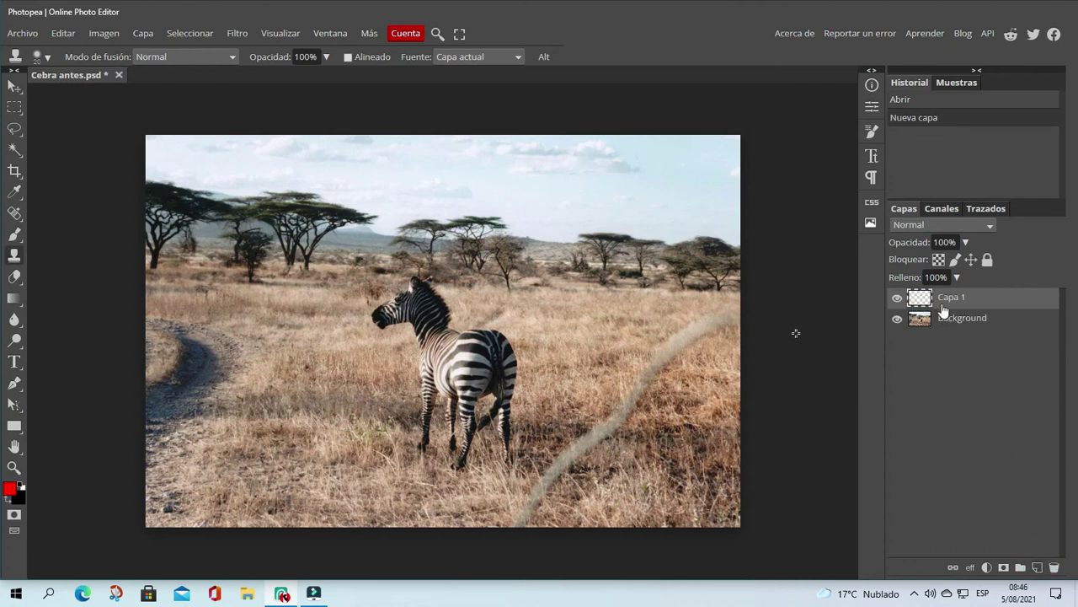
{"action": "left_click", "coordinate": [593, 305], "text": "alt"}
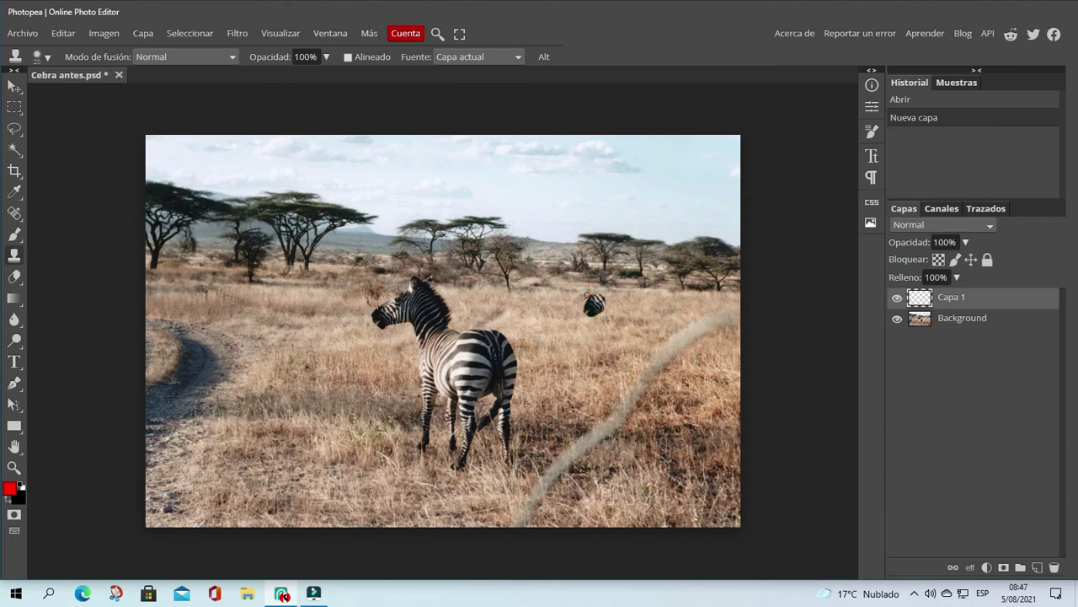
{"action": "left_click_drag", "start_coordinate": [612, 293], "coordinate": [625, 296]}
{"action": "left_click", "coordinate": [710, 309]}
{"action": "key", "text": "ctrl+z"}
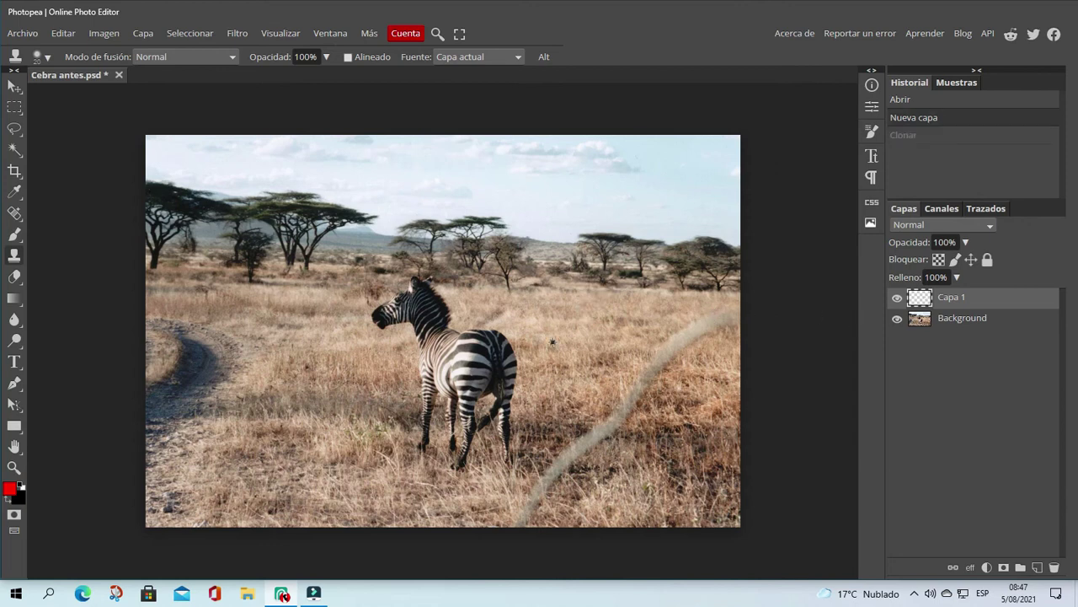
Clone the whole zebra onto the grass to its right on Capa 1 with a 52 px brush
{"action": "left_click", "coordinate": [48, 57]}
{"action": "left_click", "coordinate": [133, 95]}
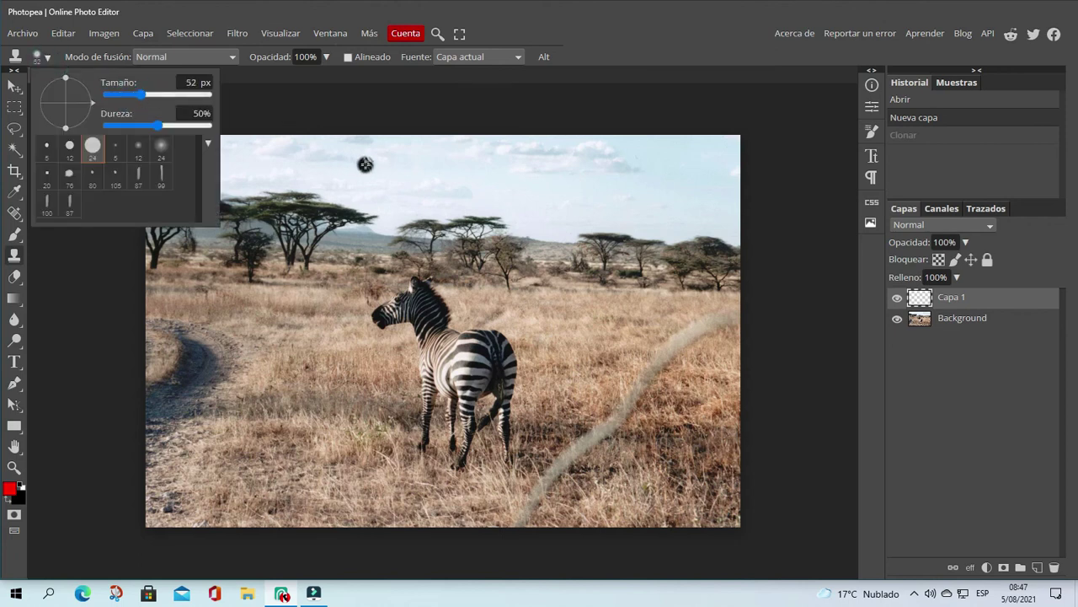
{"action": "left_click", "coordinate": [562, 328]}
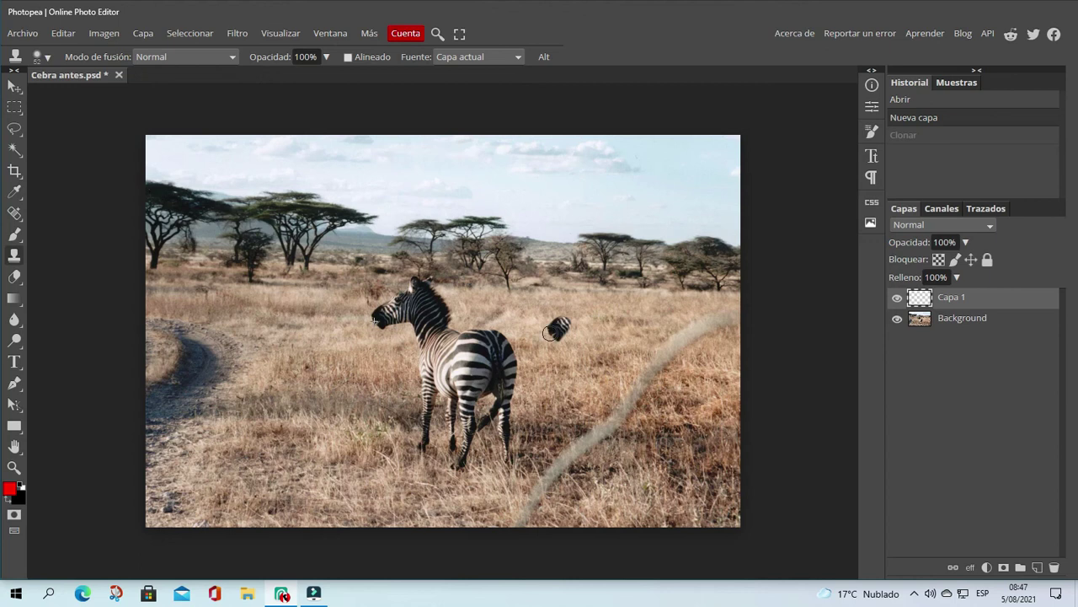
{"action": "mouse_move", "coordinate": [563, 321]}
{"action": "left_mouse_down"}
{"action": "mouse_move", "coordinate": [593, 294]}
{"action": "mouse_move", "coordinate": [624, 339]}
{"action": "mouse_move", "coordinate": [674, 344]}
{"action": "left_mouse_up"}
{"action": "mouse_move", "coordinate": [687, 359]}
{"action": "left_mouse_down"}
{"action": "mouse_move", "coordinate": [684, 472]}
{"action": "mouse_move", "coordinate": [676, 415]}
{"action": "mouse_move", "coordinate": [634, 472]}
{"action": "mouse_move", "coordinate": [646, 432]}
{"action": "mouse_move", "coordinate": [637, 406]}
{"action": "mouse_move", "coordinate": [641, 418]}
{"action": "mouse_move", "coordinate": [641, 401]}
{"action": "mouse_move", "coordinate": [671, 409]}
{"action": "mouse_move", "coordinate": [674, 397]}
{"action": "mouse_move", "coordinate": [645, 387]}
{"action": "mouse_move", "coordinate": [640, 396]}
{"action": "mouse_move", "coordinate": [677, 370]}
{"action": "mouse_move", "coordinate": [641, 353]}
{"action": "mouse_move", "coordinate": [624, 354]}
{"action": "mouse_move", "coordinate": [648, 366]}
{"action": "mouse_move", "coordinate": [623, 386]}
{"action": "mouse_move", "coordinate": [625, 458]}
{"action": "mouse_move", "coordinate": [624, 405]}
{"action": "mouse_move", "coordinate": [613, 398]}
{"action": "mouse_move", "coordinate": [599, 460]}
{"action": "mouse_move", "coordinate": [597, 358]}
{"action": "mouse_move", "coordinate": [575, 329]}
{"action": "mouse_move", "coordinate": [600, 310]}
{"action": "mouse_move", "coordinate": [612, 377]}
{"action": "mouse_move", "coordinate": [599, 315]}
{"action": "mouse_move", "coordinate": [632, 359]}
{"action": "mouse_move", "coordinate": [602, 316]}
{"action": "mouse_move", "coordinate": [605, 291]}
{"action": "mouse_move", "coordinate": [597, 310]}
{"action": "mouse_move", "coordinate": [575, 308]}
{"action": "left_mouse_up"}
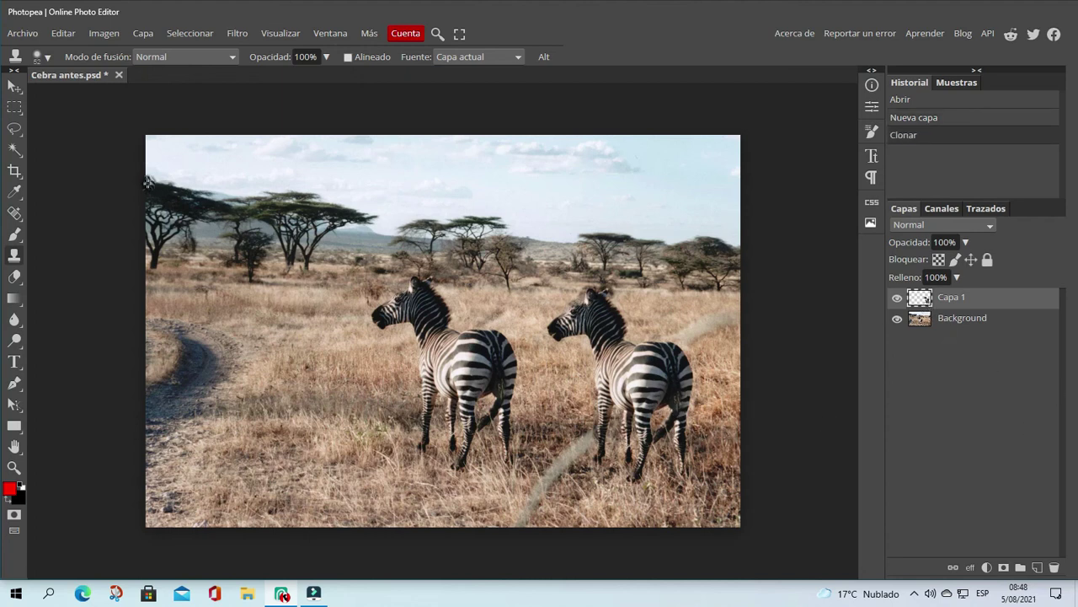
Scale the cloned zebra to 63.93% and move it up into the grass behind the original zebra
{"action": "left_click", "coordinate": [15, 85]}
{"action": "mouse_move", "coordinate": [623, 363]}
{"action": "left_mouse_down"}
{"action": "mouse_move", "coordinate": [615, 354]}
{"action": "mouse_move", "coordinate": [637, 248]}
{"action": "mouse_move", "coordinate": [577, 230]}
{"action": "mouse_move", "coordinate": [625, 328]}
{"action": "mouse_move", "coordinate": [624, 359]}
{"action": "mouse_move", "coordinate": [598, 252]}
{"action": "mouse_move", "coordinate": [634, 376]}
{"action": "left_mouse_up"}
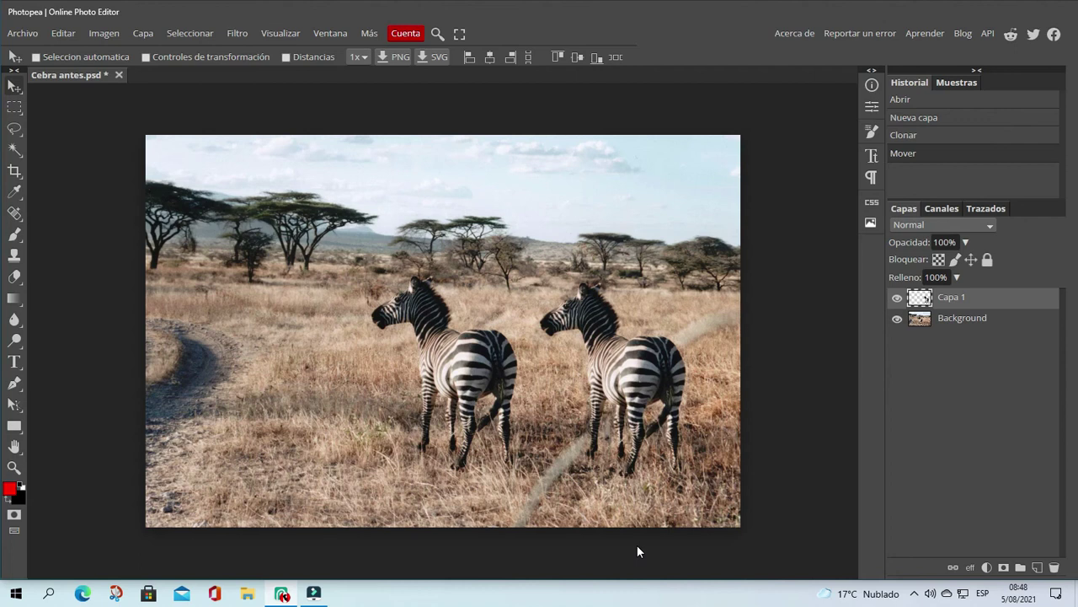
{"action": "key", "text": "ctrl+alt+t"}
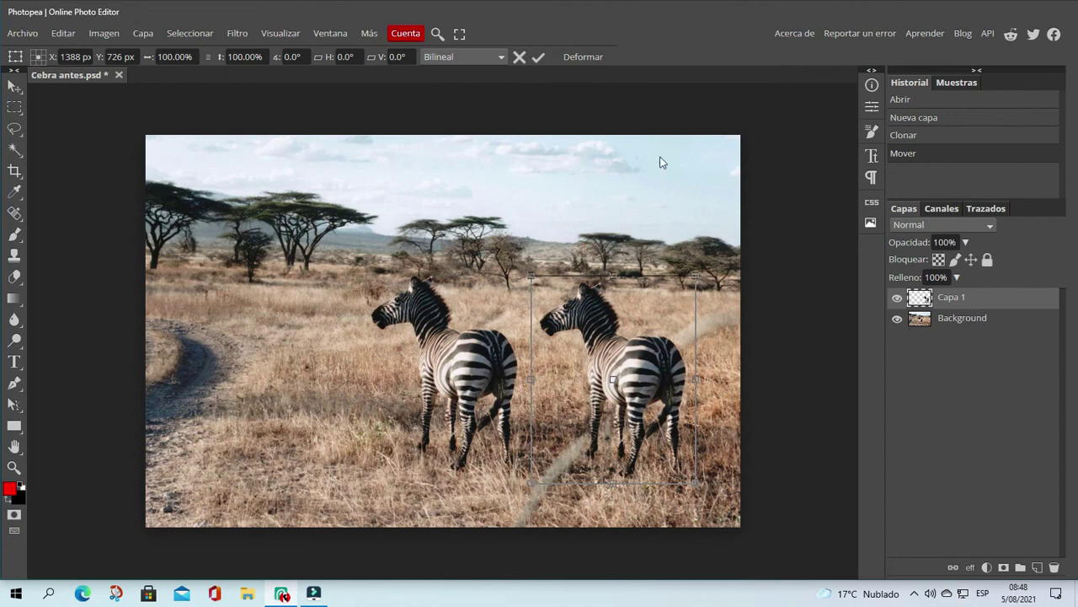
{"action": "left_click_drag", "start_coordinate": [532, 276], "coordinate": [589, 330]}
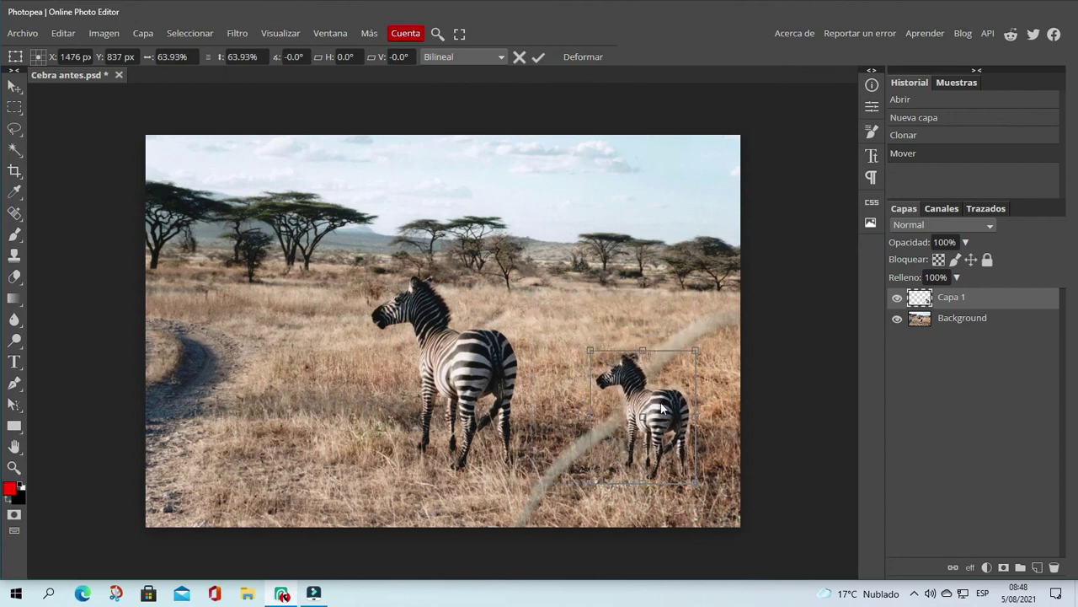
{"action": "left_click_drag", "start_coordinate": [660, 406], "coordinate": [627, 350]}
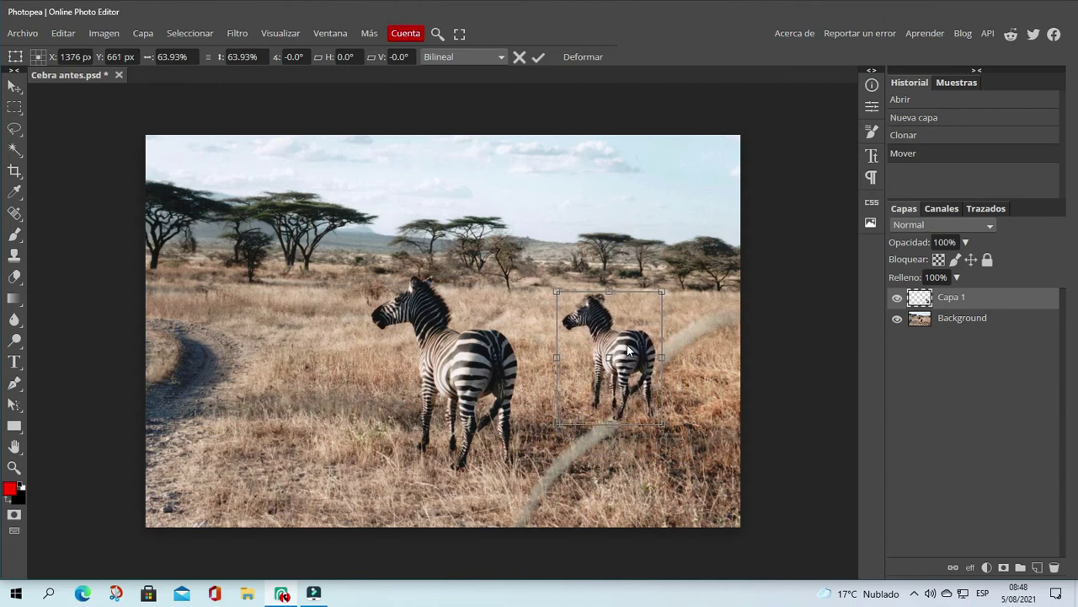
{"action": "left_click", "coordinate": [539, 57]}
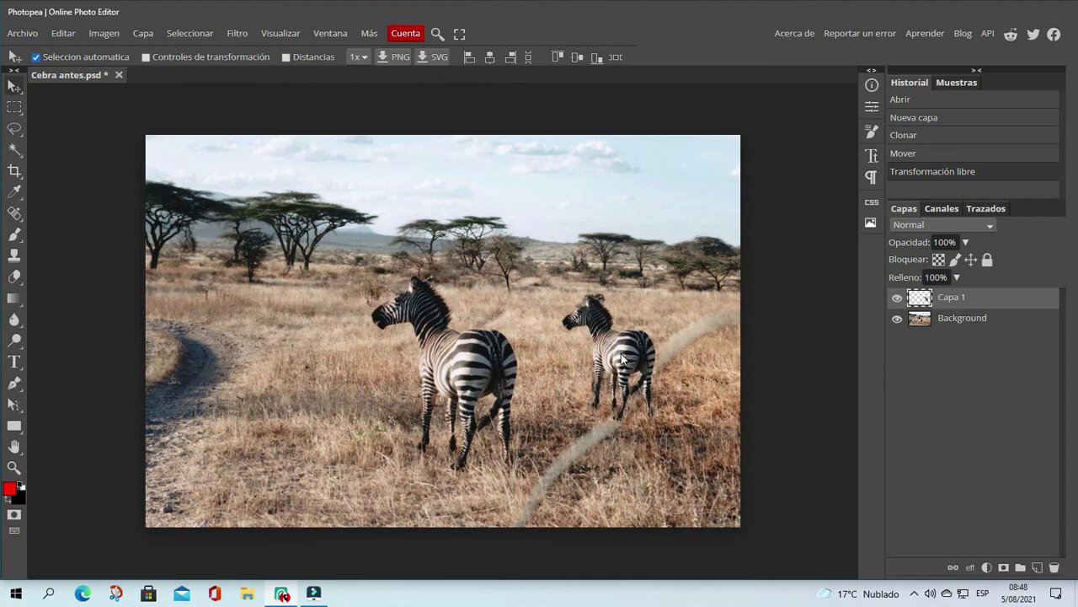
{"action": "left_click_drag", "start_coordinate": [621, 369], "coordinate": [615, 342]}
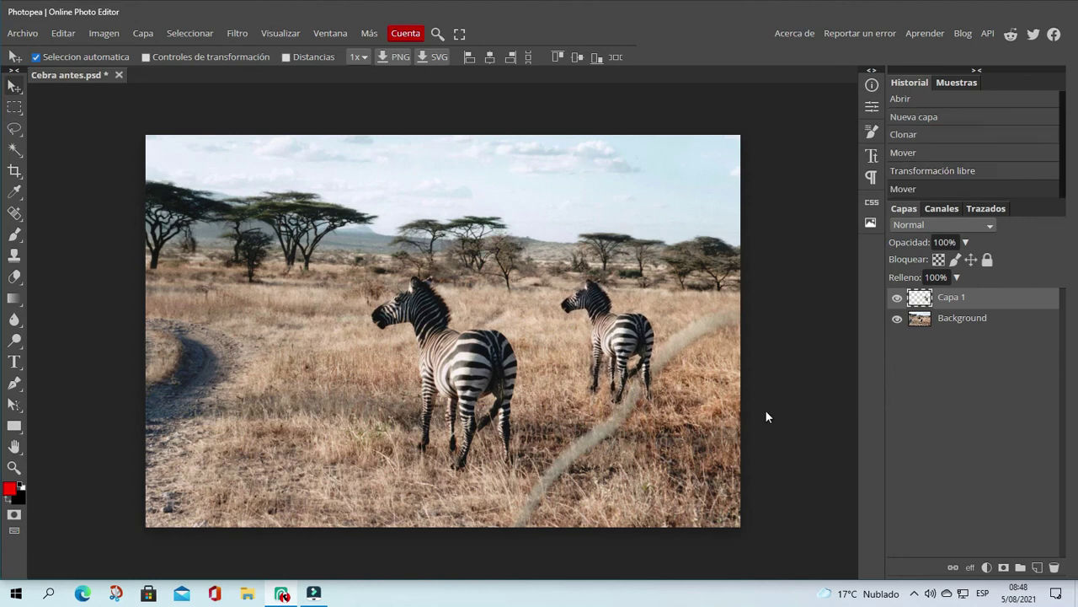
{"action": "key", "text": "ctrl+s"}
Duplicate the Background layer and return to the Clone Stamp tool with the copy selected
{"action": "left_click", "coordinate": [956, 319]}
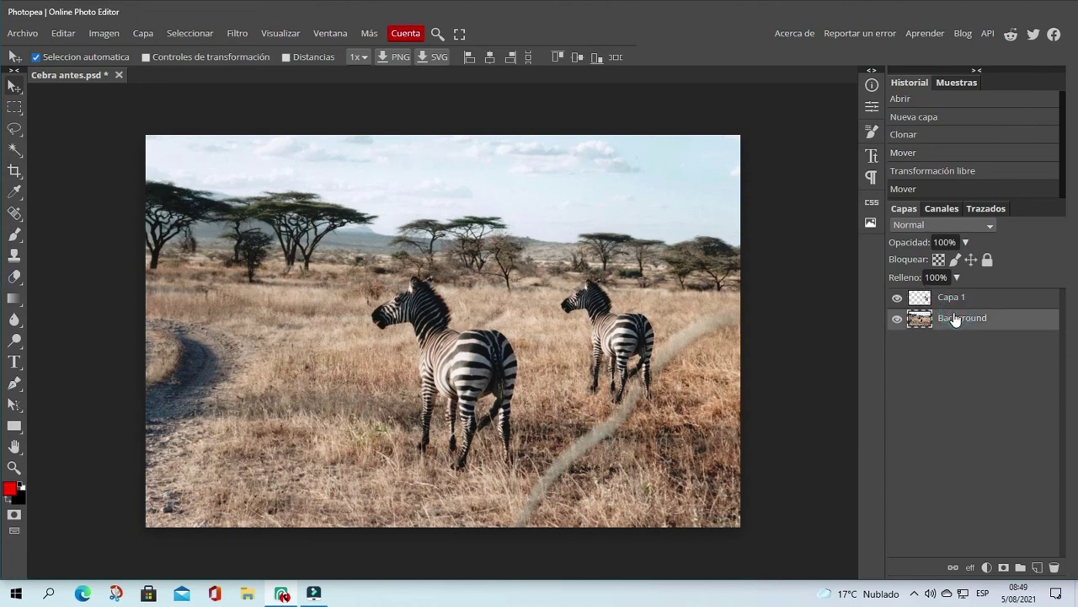
{"action": "key", "text": "ctrl"}
{"action": "key", "text": "ctrl+j"}
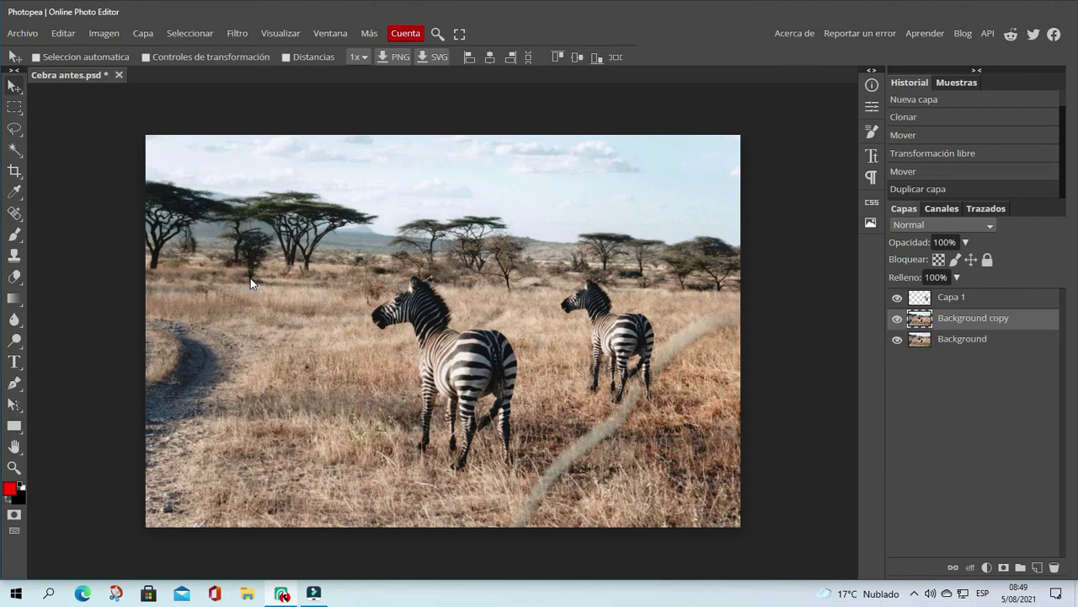
{"action": "left_click_drag", "start_coordinate": [349, 276], "coordinate": [349, 272]}
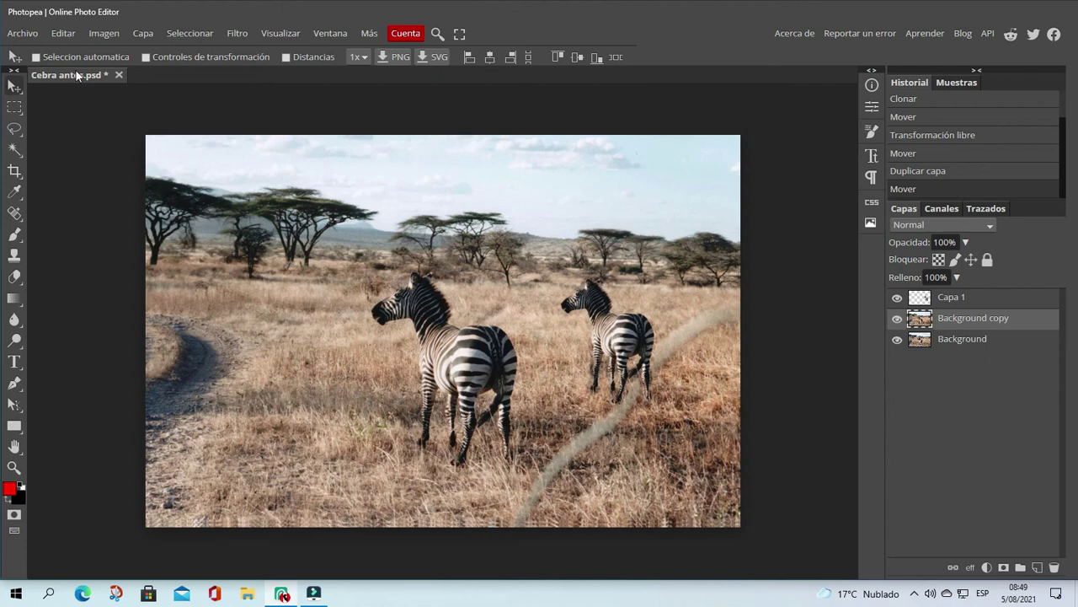
{"action": "key", "text": "ctrl+z"}
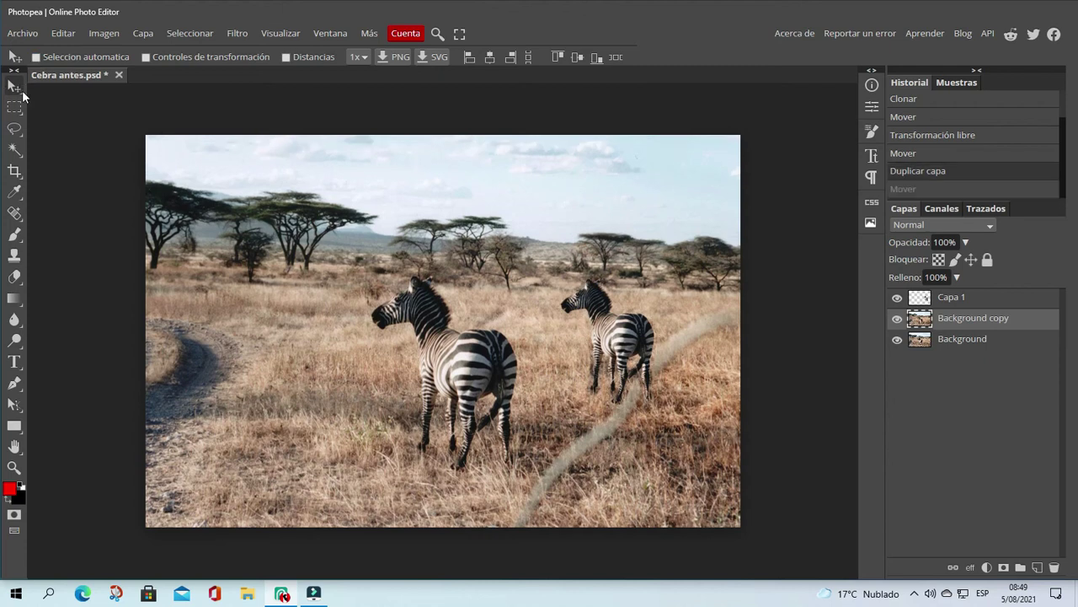
{"action": "left_click", "coordinate": [14, 255]}
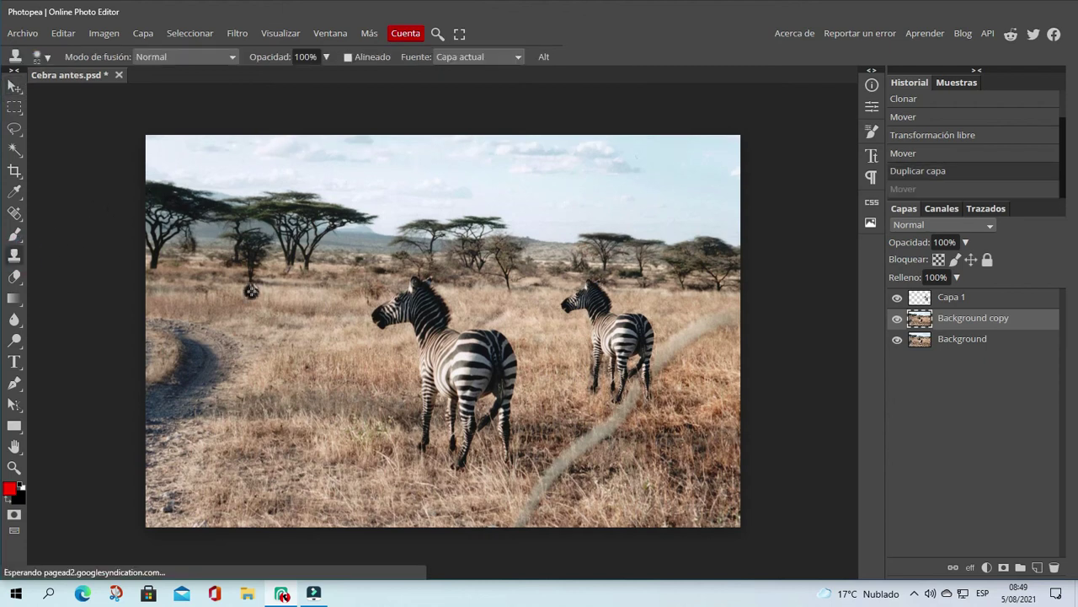
Clone the small dark tree onto the grass to its right on Background copy with a 13 px brush at 50% hardness
{"action": "left_click", "coordinate": [48, 57]}
{"action": "left_click_drag", "start_coordinate": [130, 94], "coordinate": [128, 94]}
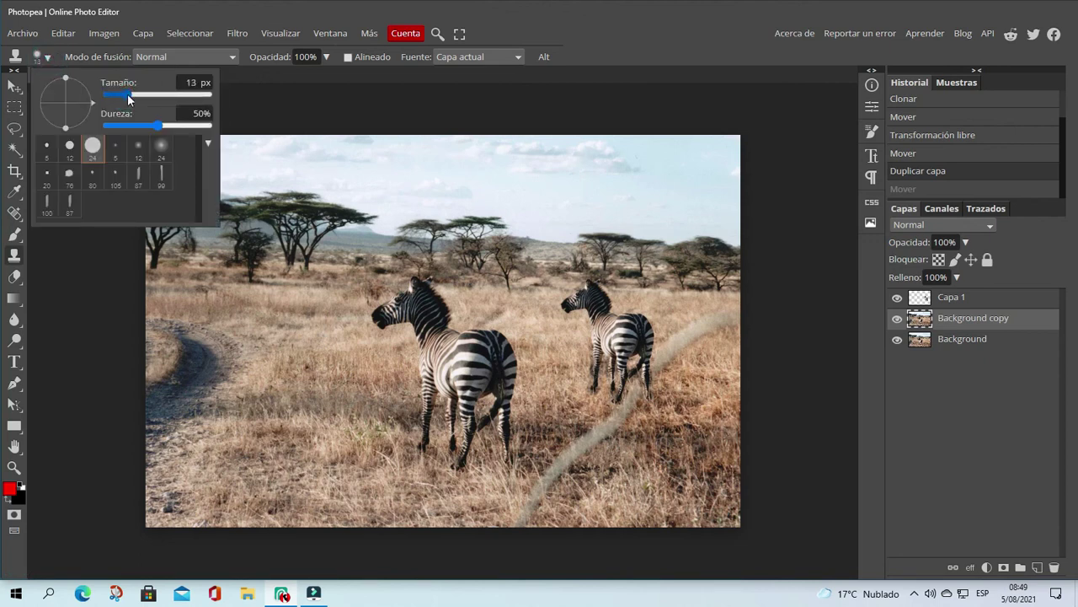
{"action": "left_click", "coordinate": [675, 48]}
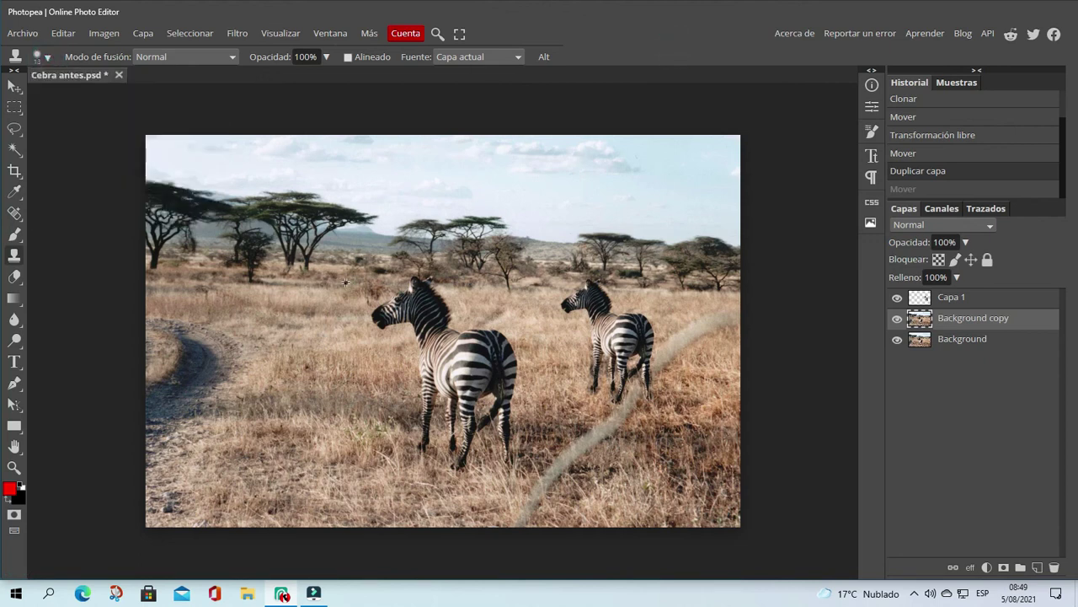
{"action": "left_click", "coordinate": [248, 278], "text": "alt"}
{"action": "left_click", "coordinate": [311, 285]}
{"action": "mouse_move", "coordinate": [312, 283]}
{"action": "left_mouse_down"}
{"action": "mouse_move", "coordinate": [320, 257]}
{"action": "mouse_move", "coordinate": [312, 275]}
{"action": "mouse_move", "coordinate": [298, 244]}
{"action": "mouse_move", "coordinate": [316, 250]}
{"action": "left_mouse_up"}
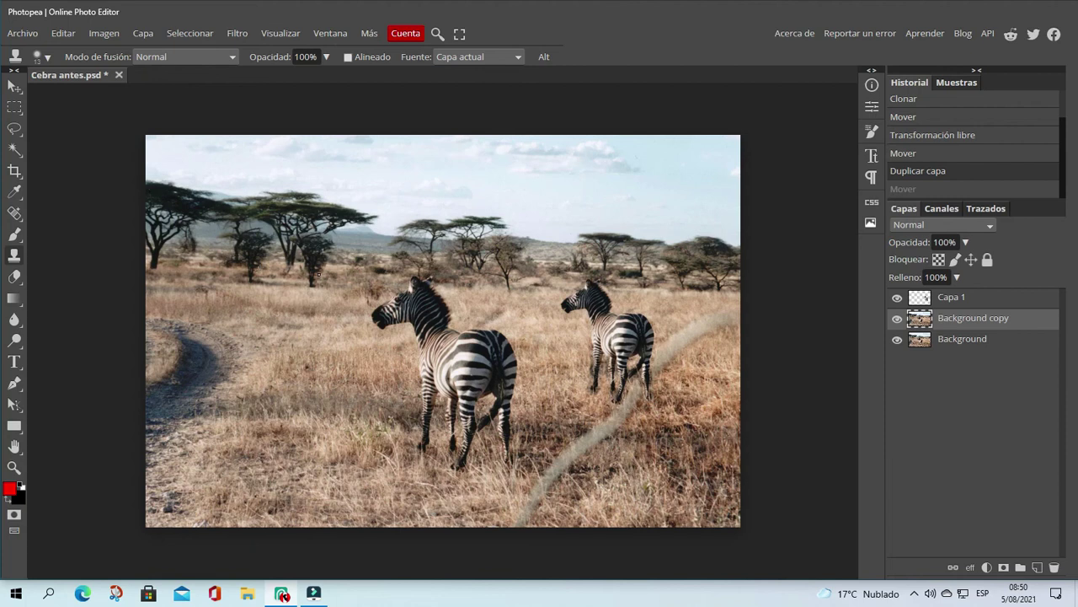
{"action": "left_click", "coordinate": [239, 240]}
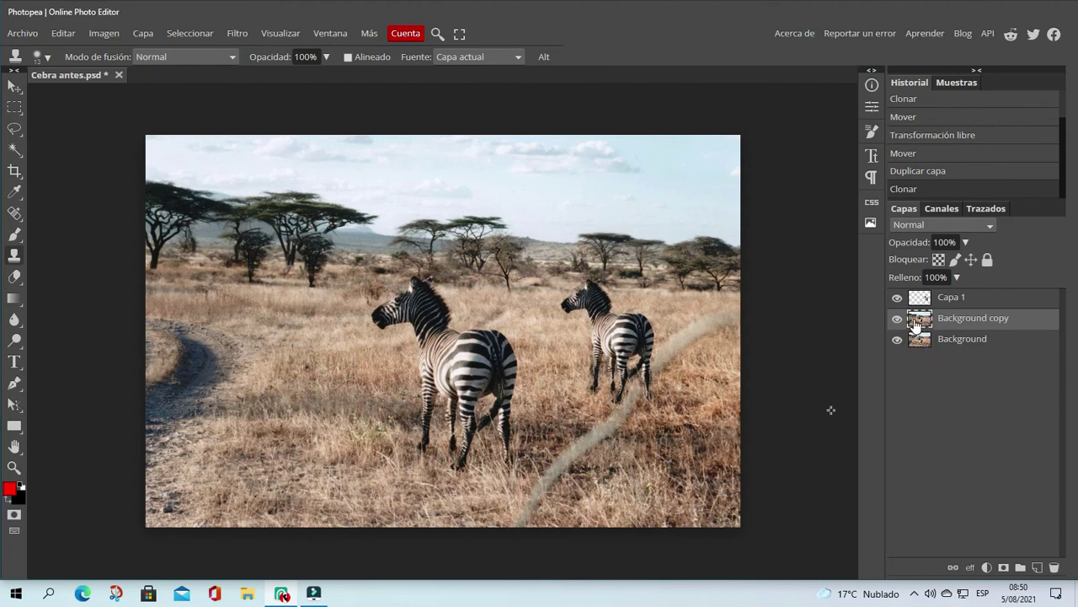
Toggle the visibility of Capa 1 and Background copy to compare the result, and delete the Background copy layer
{"action": "left_click", "coordinate": [897, 297]}
{"action": "left_click", "coordinate": [897, 297]}
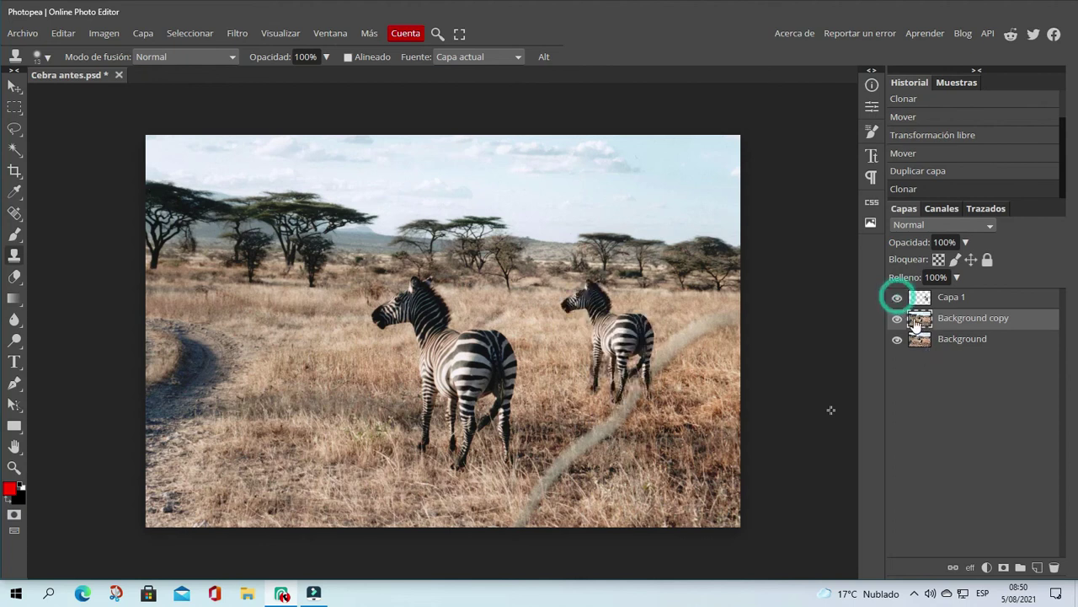
{"action": "left_click", "coordinate": [897, 318]}
{"action": "left_click", "coordinate": [897, 319]}
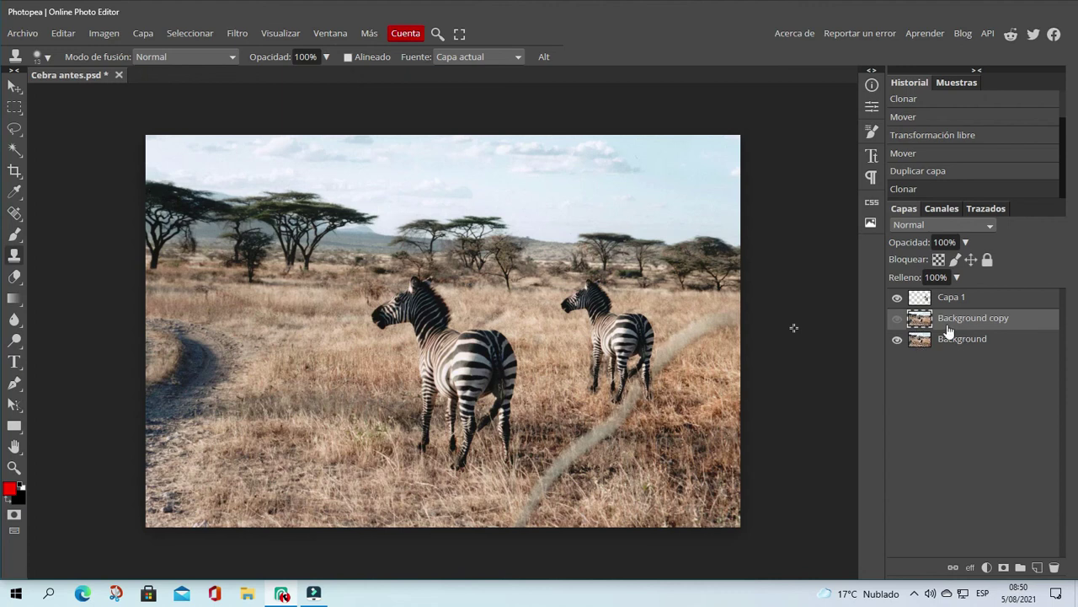
{"action": "left_click", "coordinate": [982, 318]}
{"action": "left_click", "coordinate": [1055, 568]}
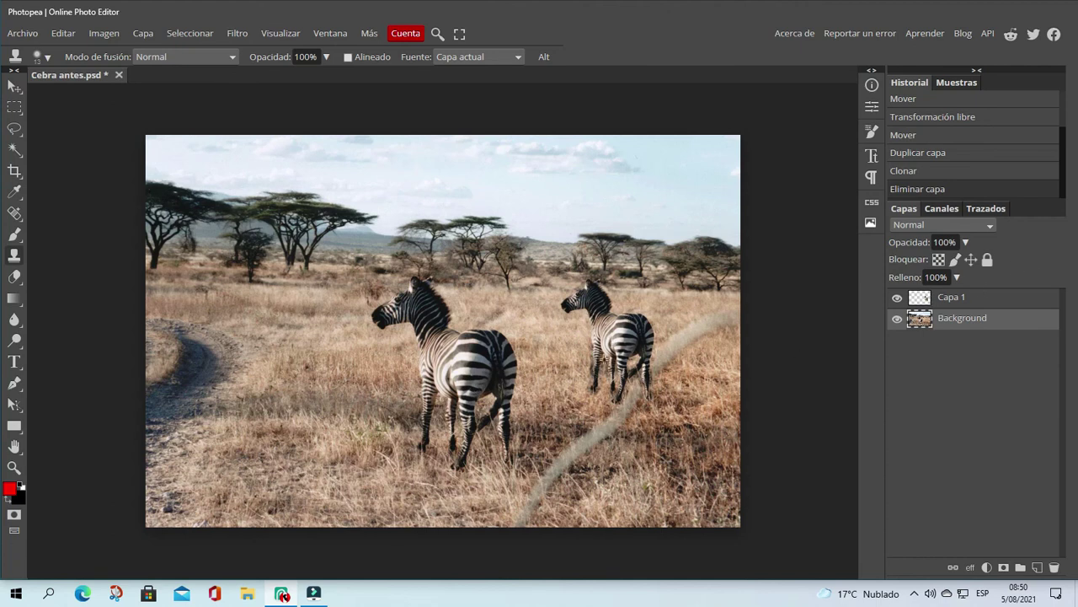
{"action": "left_click", "coordinate": [30, 36]}
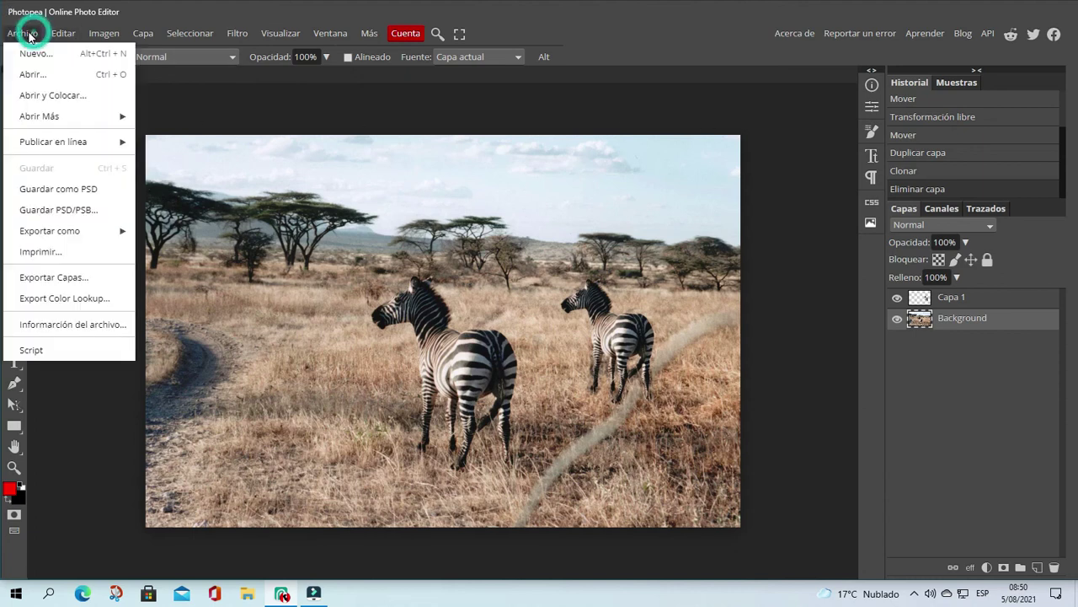
{"action": "mouse_move", "coordinate": [76, 232]}
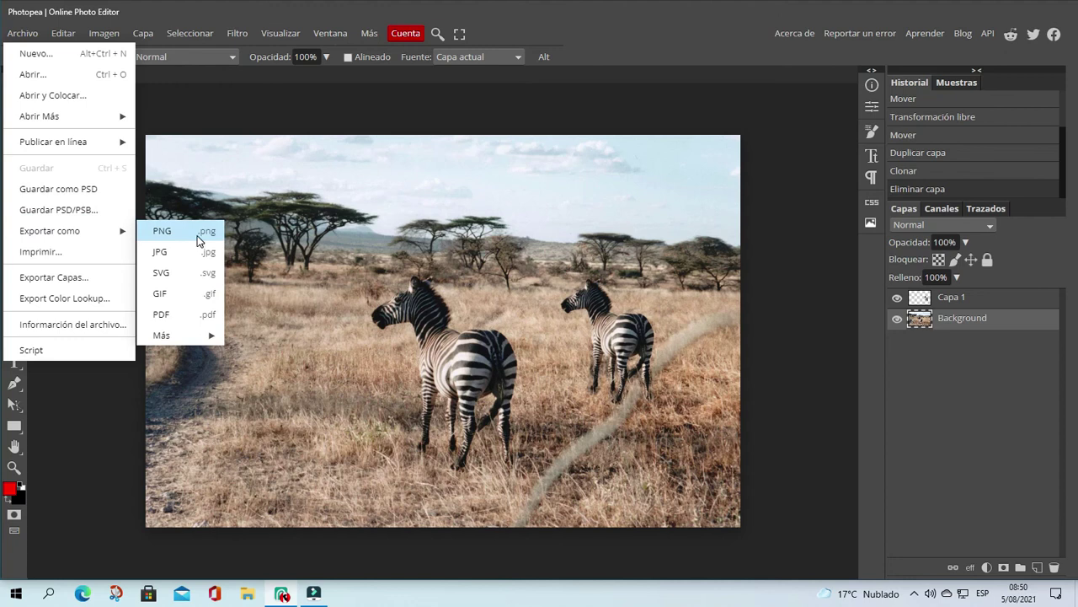
{"action": "left_click", "coordinate": [653, 54]}
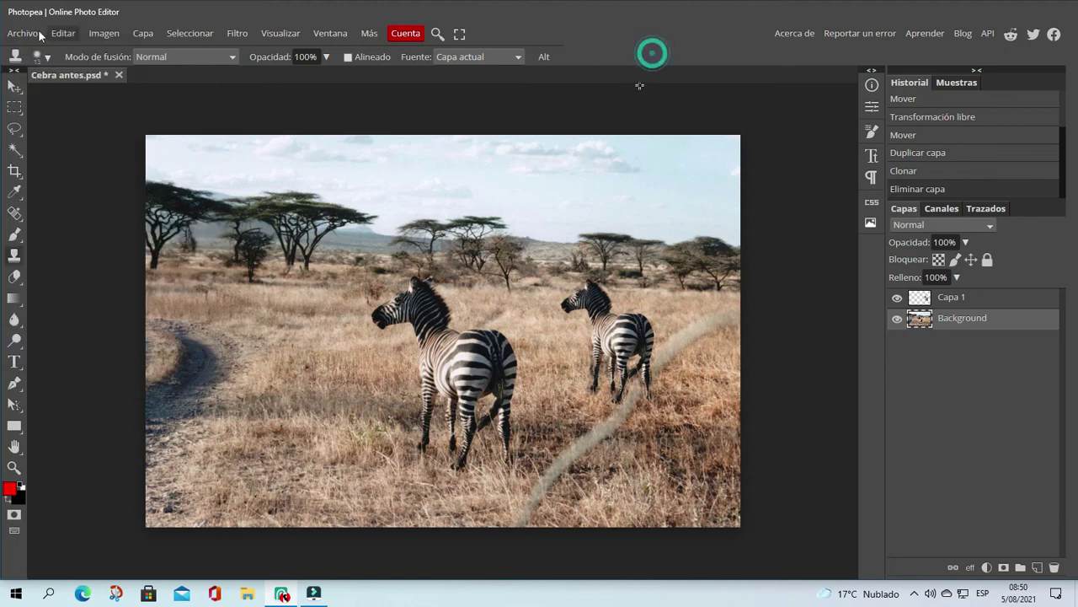
Close Cebra antes.psd without saving and open the old portrait file Imagen envejecida
{"action": "left_click", "coordinate": [119, 75]}
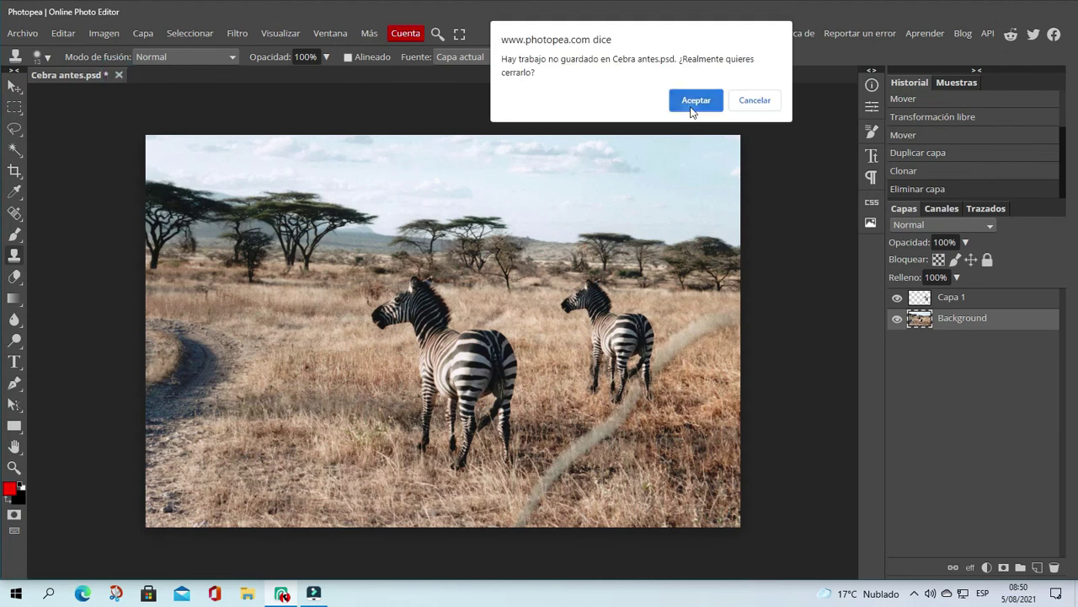
{"action": "left_click", "coordinate": [691, 105]}
{"action": "left_click", "coordinate": [23, 33]}
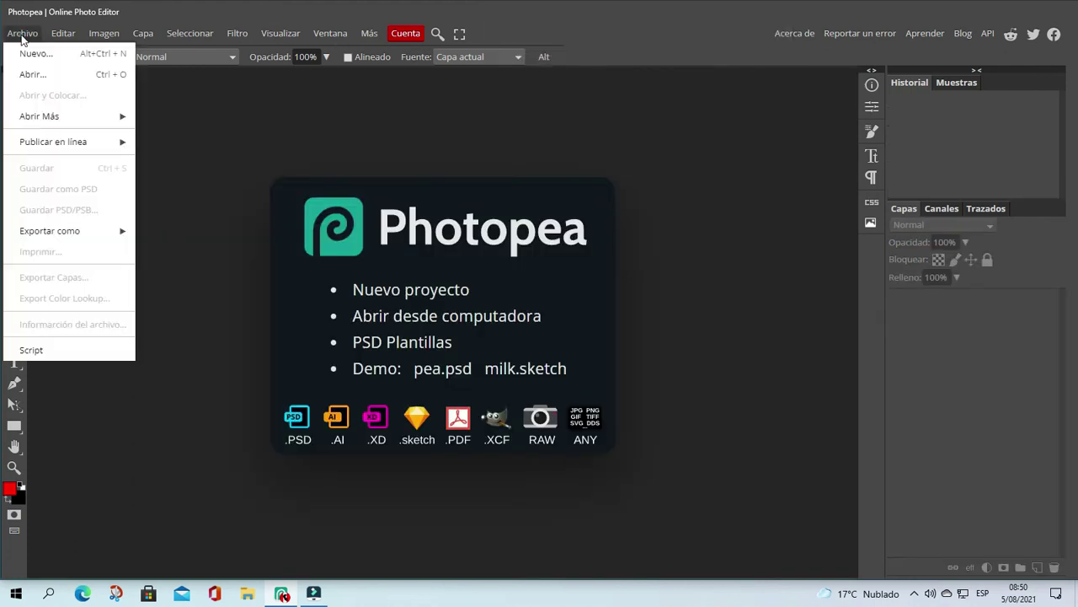
{"action": "left_click", "coordinate": [34, 75]}
{"action": "left_click", "coordinate": [321, 110]}
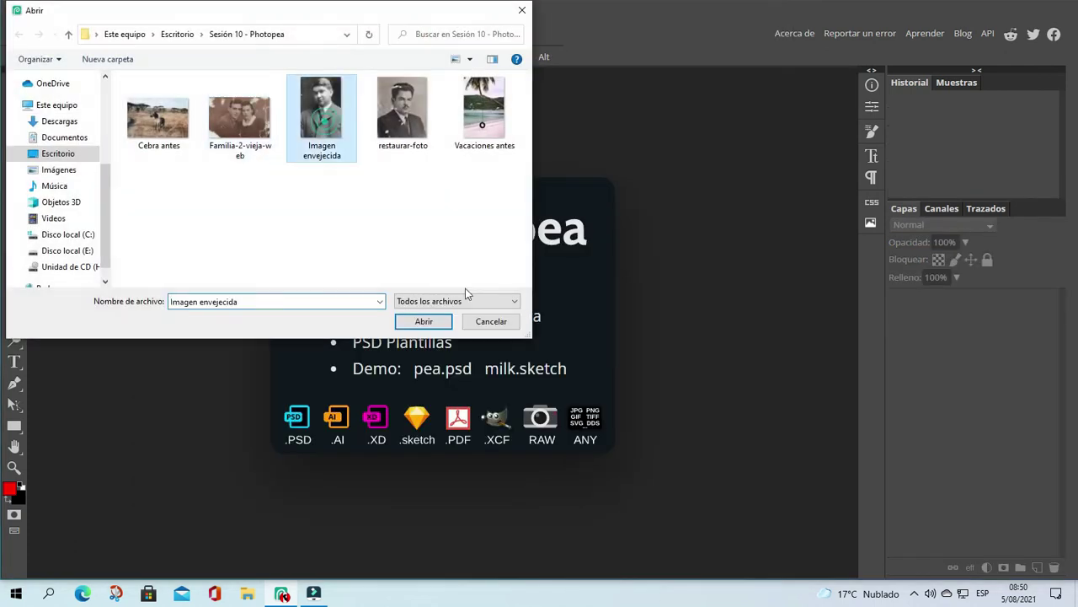
{"action": "left_click", "coordinate": [439, 326]}
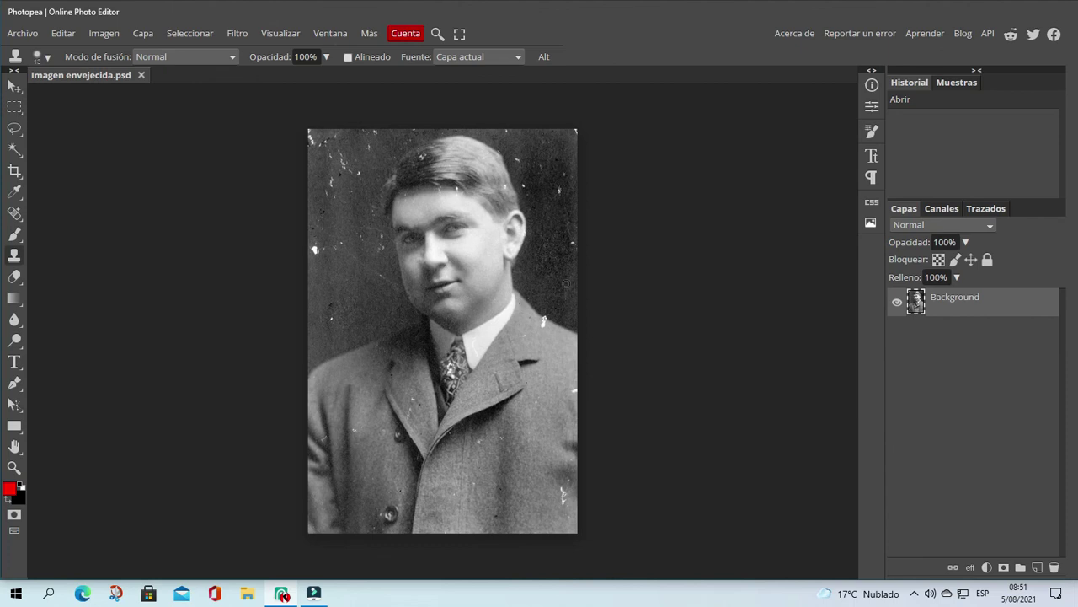
Duplicate the Background layer and clone away the white blotch on the shoulder edge, sampling the clean edge beside it
{"action": "scroll", "coordinate": [567, 283], "scroll_direction": "up", "scroll_amount": 5}
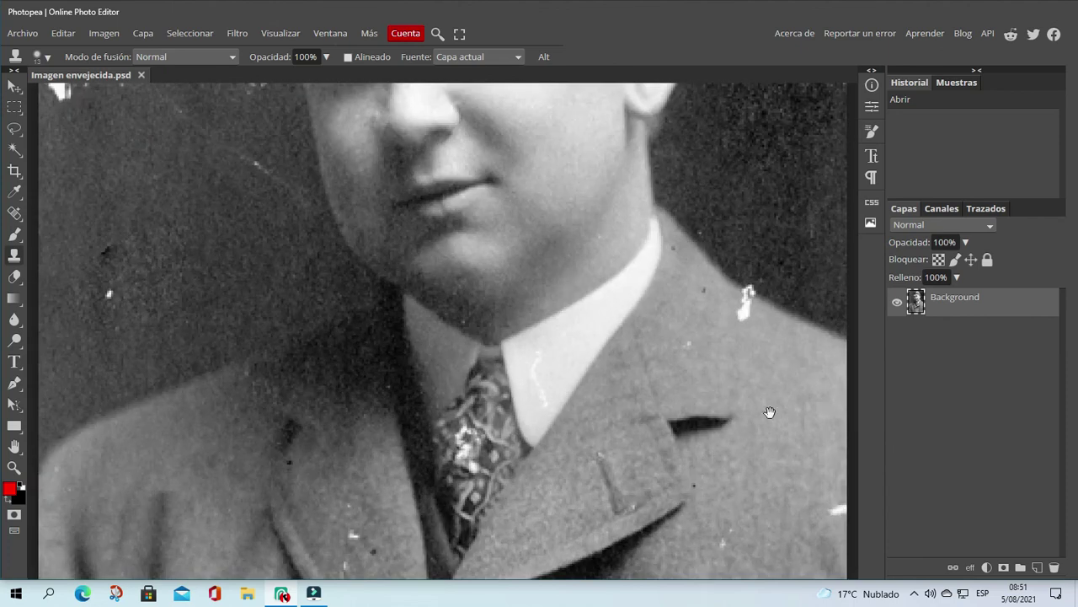
{"action": "left_click_drag", "start_coordinate": [790, 428], "coordinate": [585, 374]}
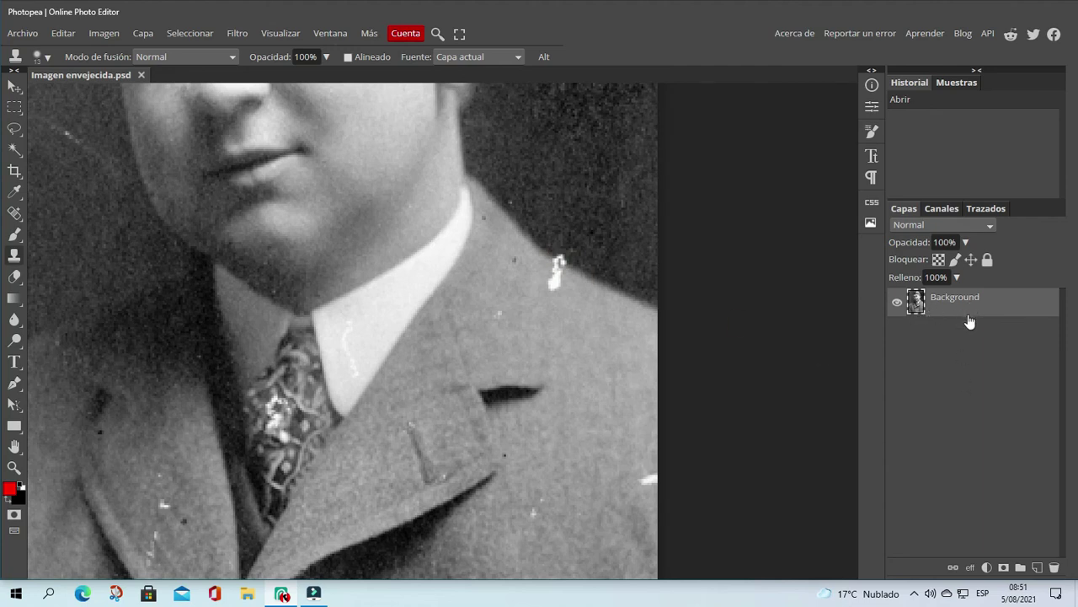
{"action": "key", "text": "ctrl+j"}
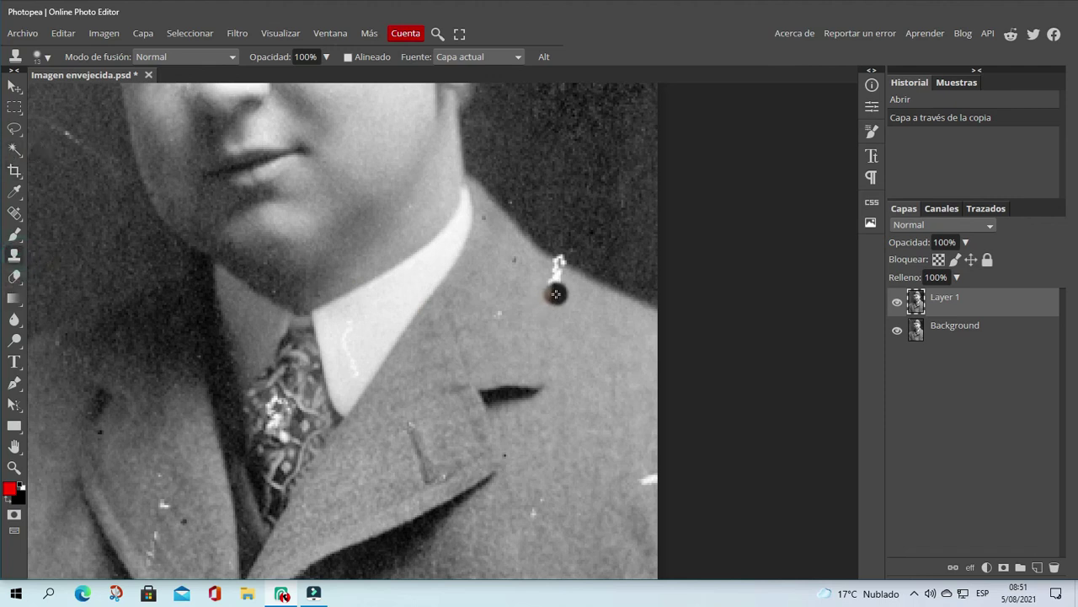
{"action": "left_click", "coordinate": [599, 287], "text": "alt"}
{"action": "left_click", "coordinate": [565, 267]}
{"action": "left_click_drag", "start_coordinate": [558, 261], "coordinate": [551, 287]}
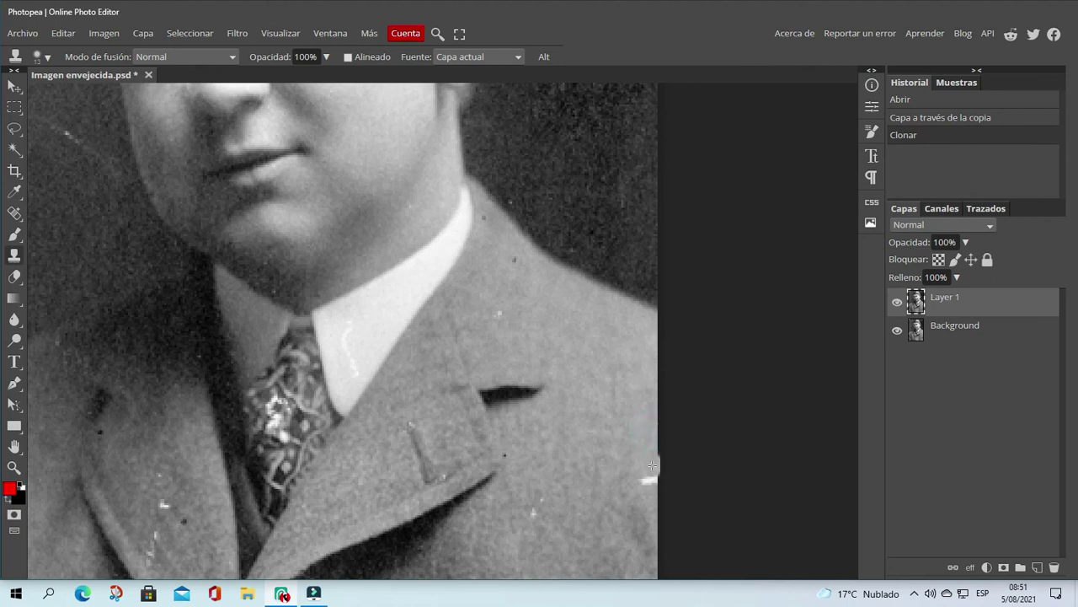
Clone jacket fabric over the white mark at the photo's right edge below the shoulder, sampling just above it
{"action": "left_click_drag", "start_coordinate": [647, 469], "coordinate": [649, 477]}
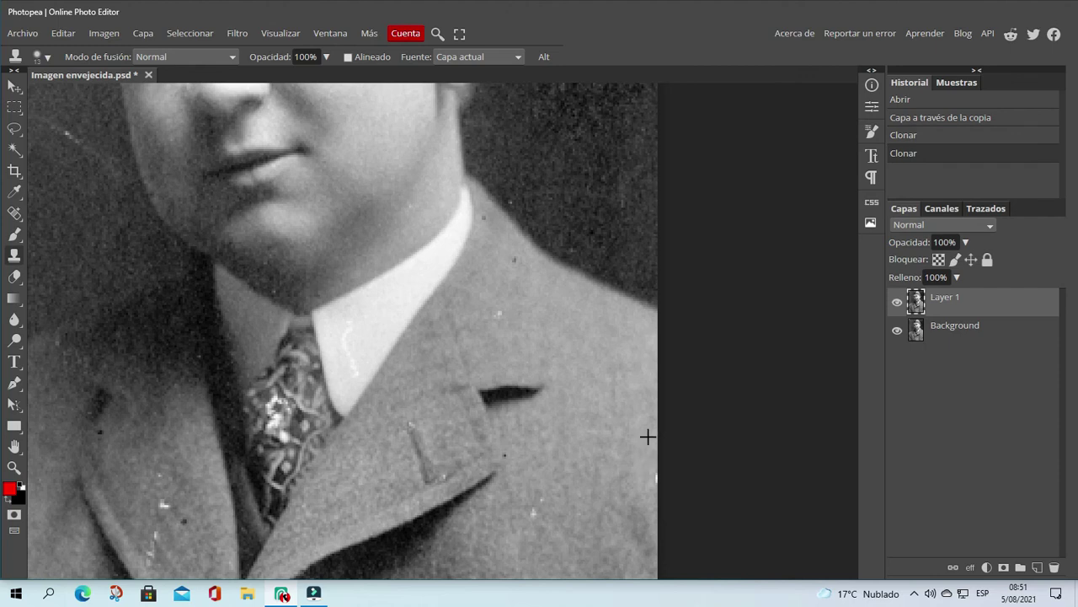
{"action": "left_click", "coordinate": [656, 436], "text": "alt"}
{"action": "left_click", "coordinate": [654, 475]}
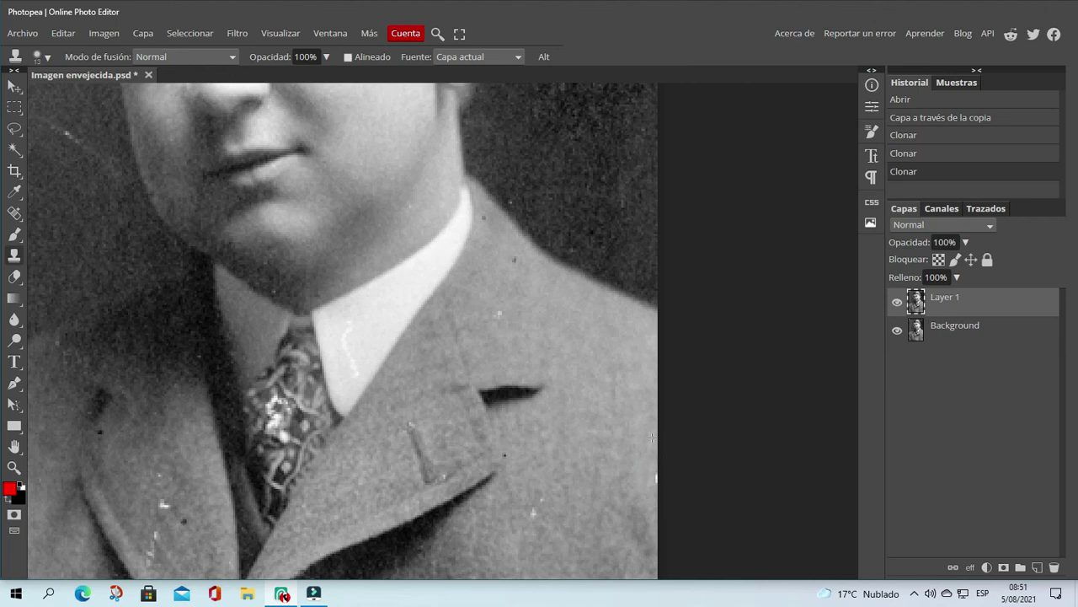
{"action": "left_click_drag", "start_coordinate": [649, 446], "coordinate": [653, 480]}
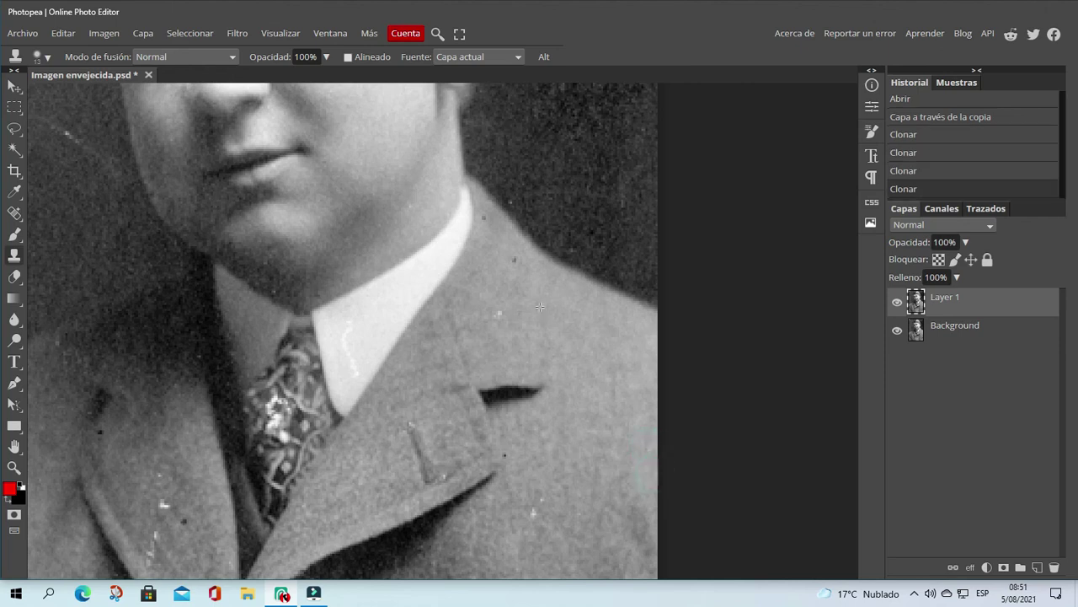
Clone out the white and dark specks on the jacket's upper lapel and along the shoulder line near the collar
{"action": "left_click", "coordinate": [498, 316]}
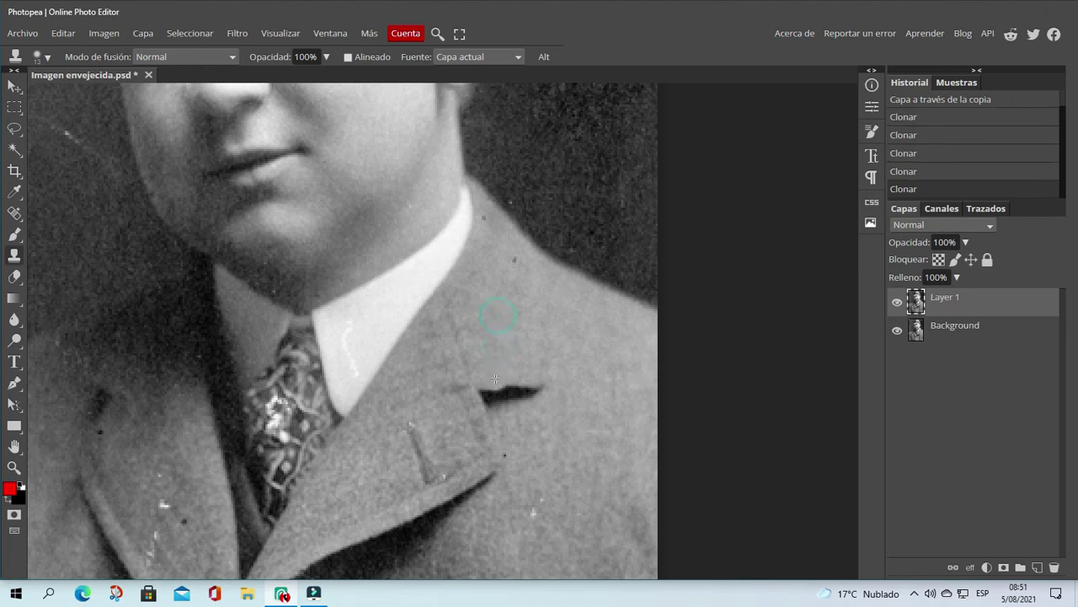
{"action": "left_click", "coordinate": [514, 261]}
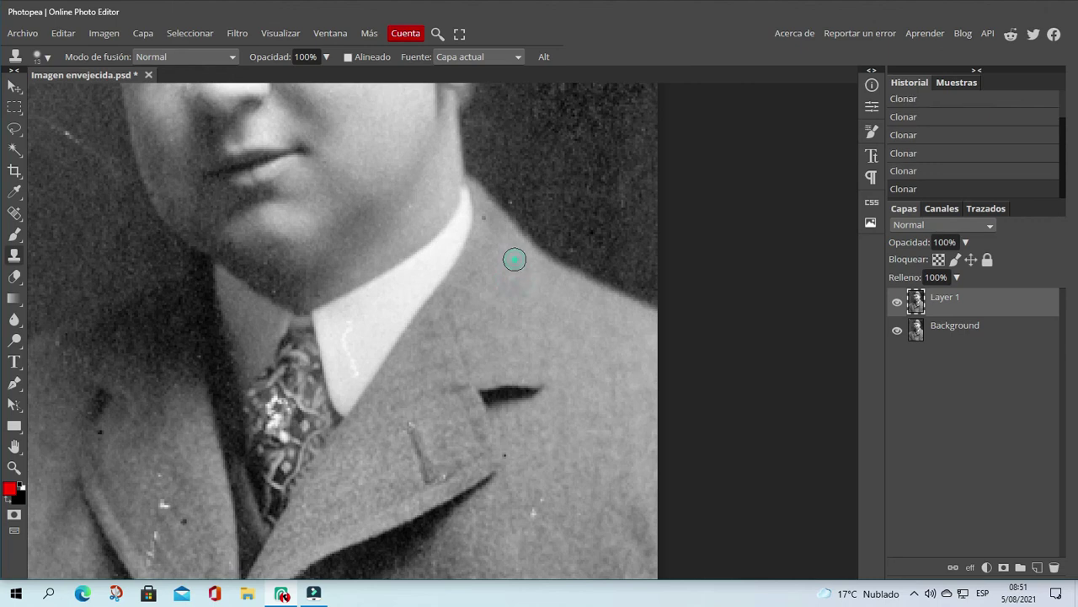
{"action": "left_click", "coordinate": [486, 223]}
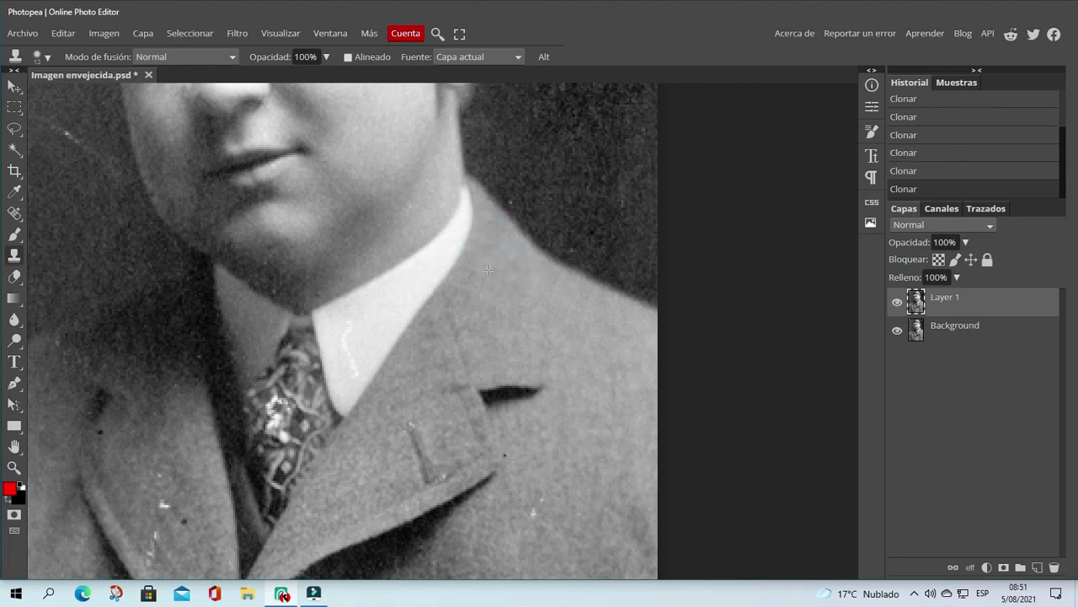
{"action": "left_click", "coordinate": [513, 196]}
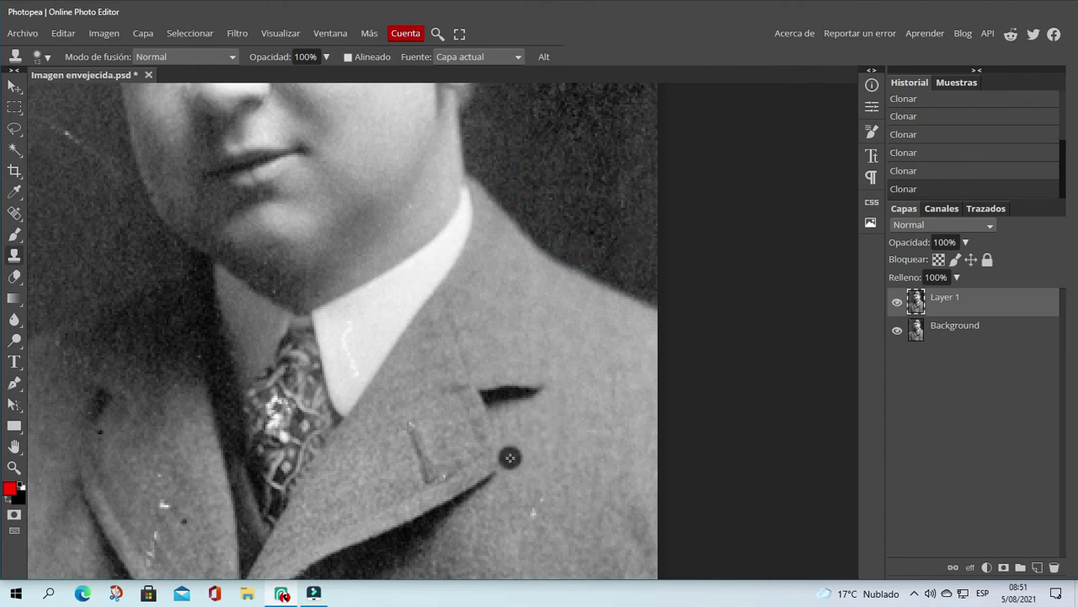
Clone away the dark speck beside the lapel tip and the white speck on the jacket just below it
{"action": "left_click_drag", "start_coordinate": [568, 450], "coordinate": [585, 253]}
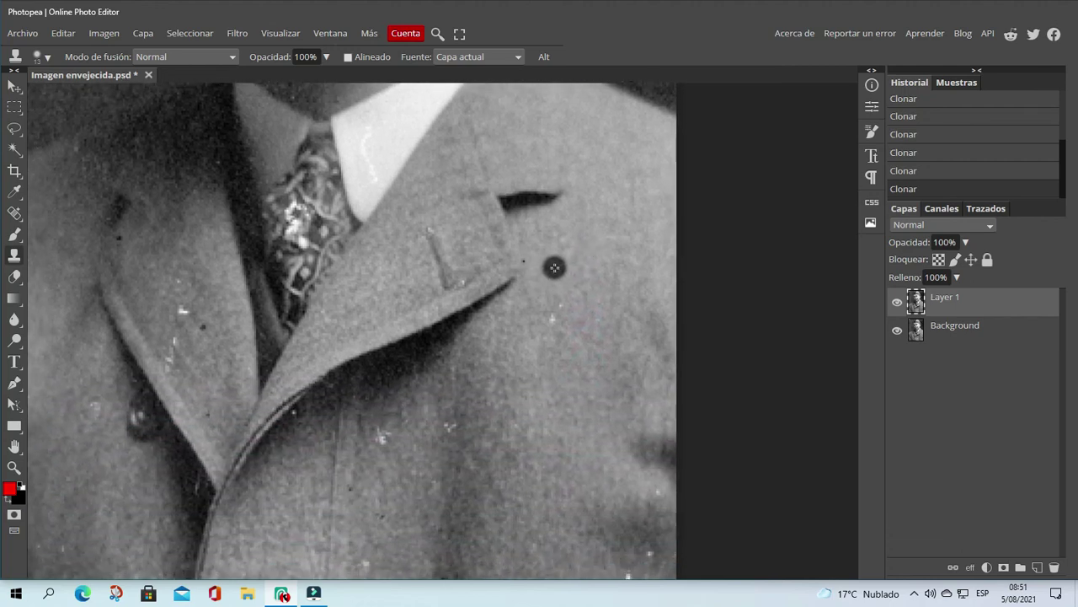
{"action": "left_click", "coordinate": [541, 265], "text": "alt"}
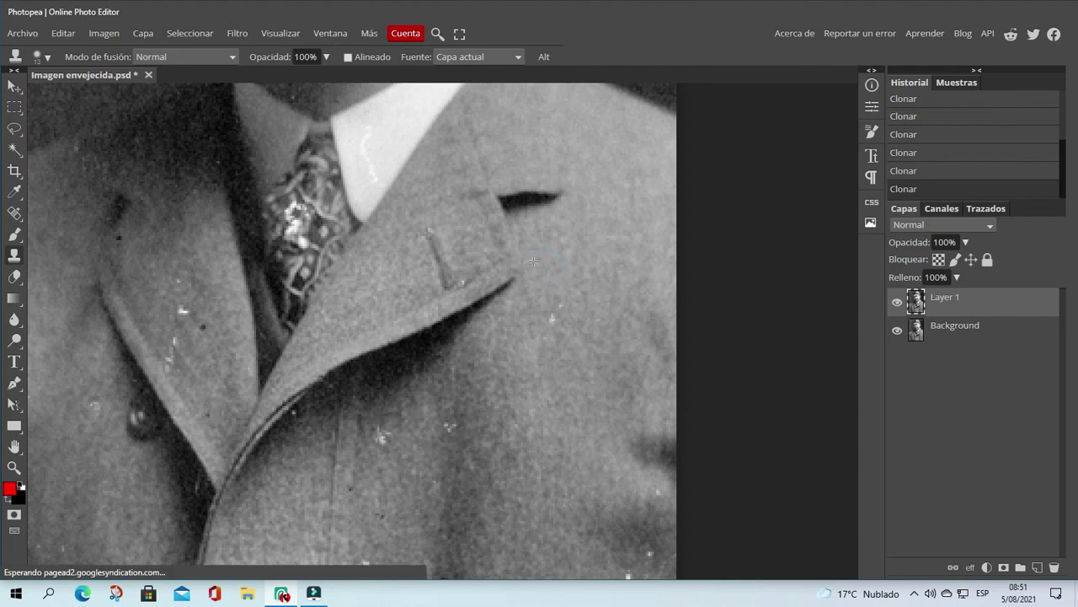
{"action": "left_click", "coordinate": [554, 316]}
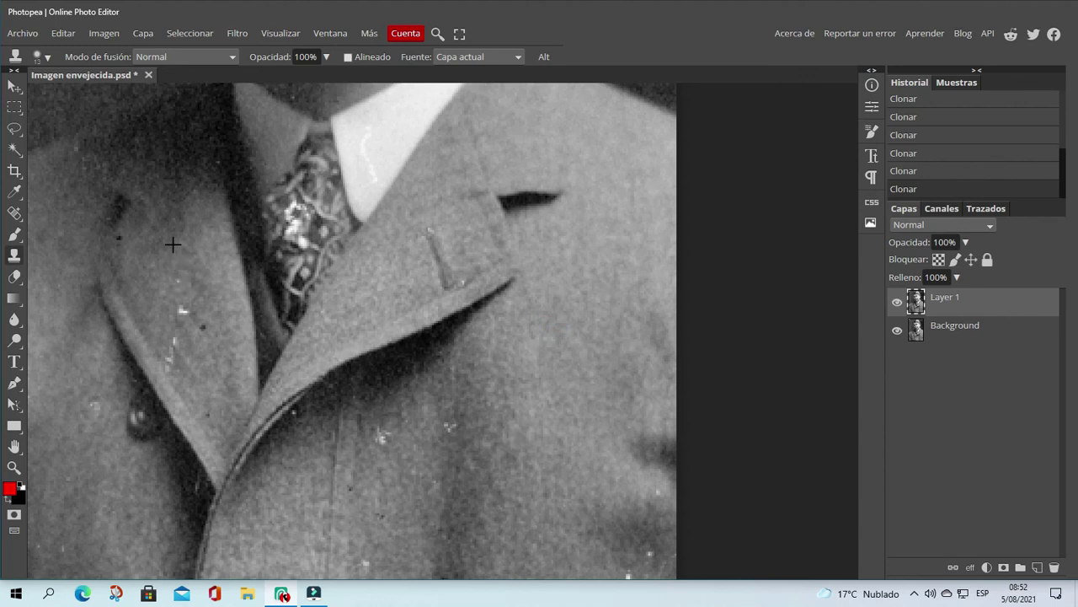
Clone out the white blotch and the dark spot in the middle of the left lapel, sampling nearby fabric
{"action": "left_click", "coordinate": [174, 279]}
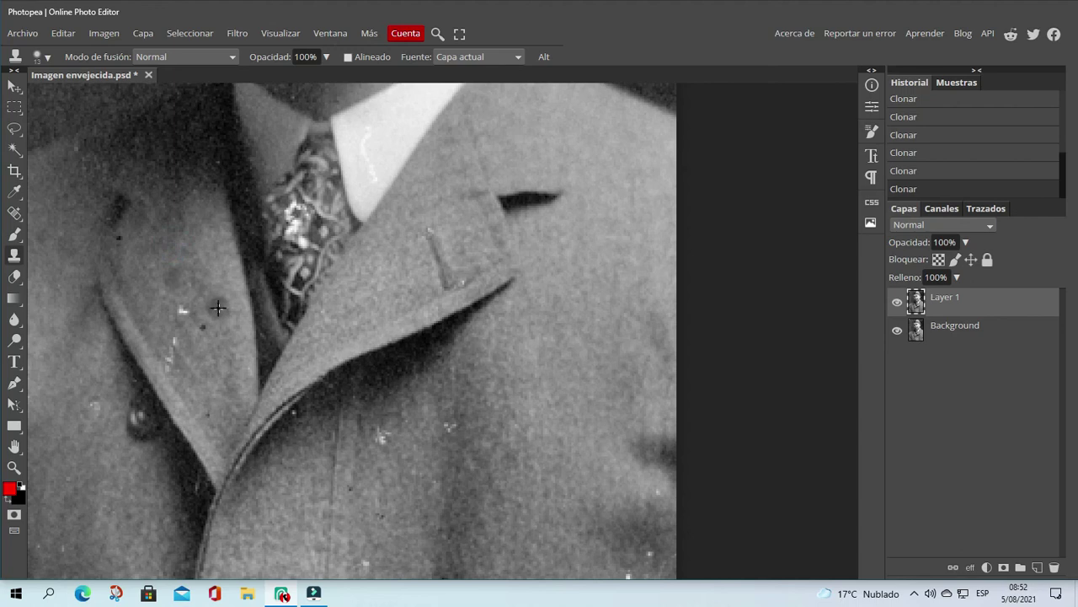
{"action": "left_click", "coordinate": [186, 308]}
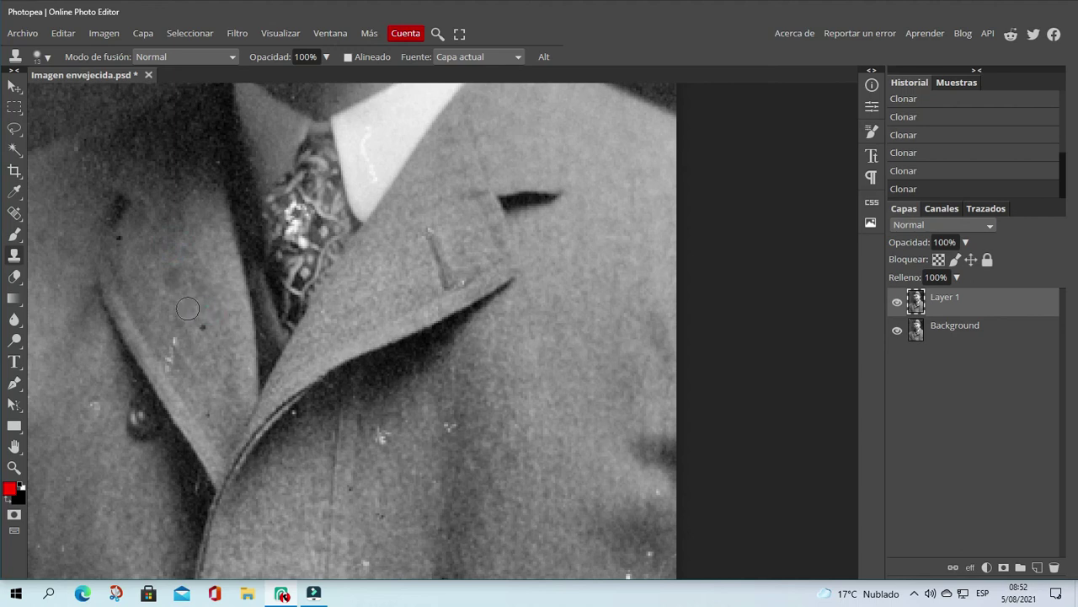
{"action": "left_click", "coordinate": [200, 271], "text": "alt"}
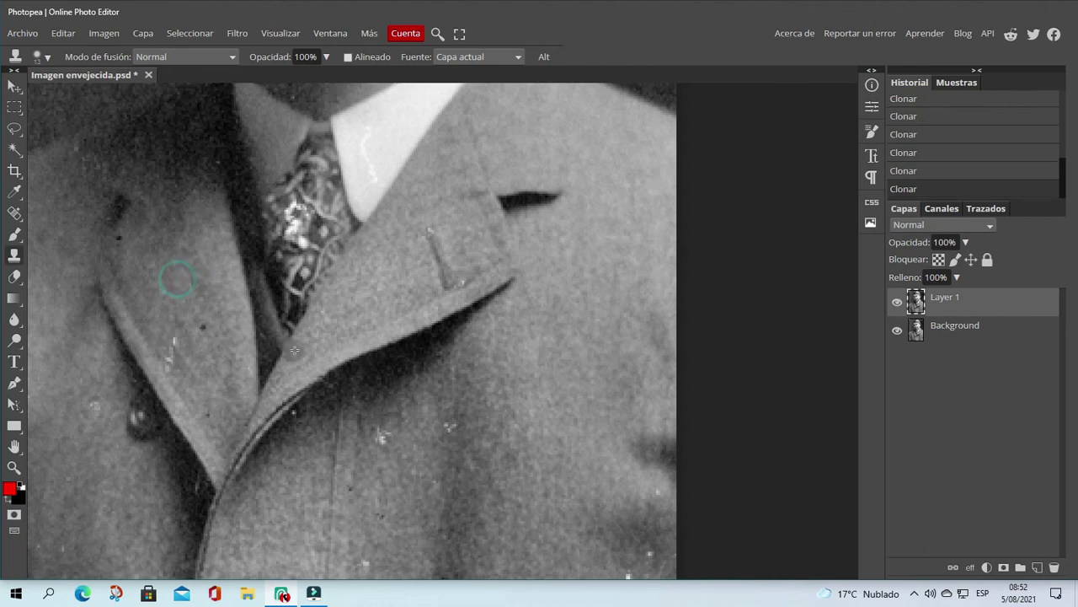
{"action": "left_click", "coordinate": [196, 309], "text": "alt"}
{"action": "left_click", "coordinate": [199, 315]}
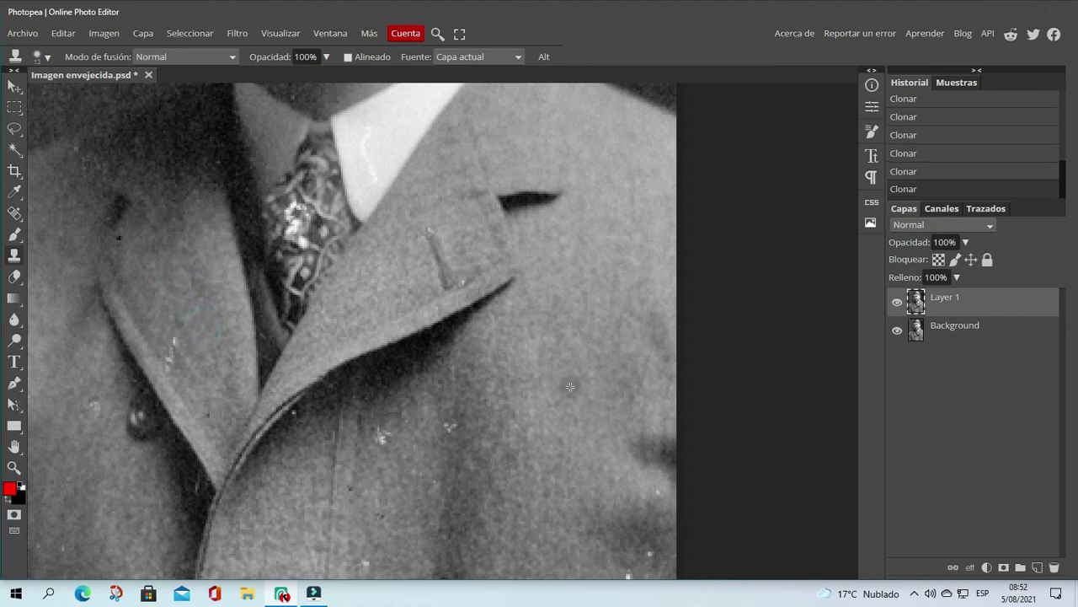
Clone the tie's pattern over the white damaged patch in the middle of the tie
{"action": "mouse_move", "coordinate": [294, 239]}
{"action": "left_mouse_down"}
{"action": "mouse_move", "coordinate": [294, 263]}
{"action": "mouse_move", "coordinate": [301, 241]}
{"action": "mouse_move", "coordinate": [277, 251]}
{"action": "left_mouse_up"}
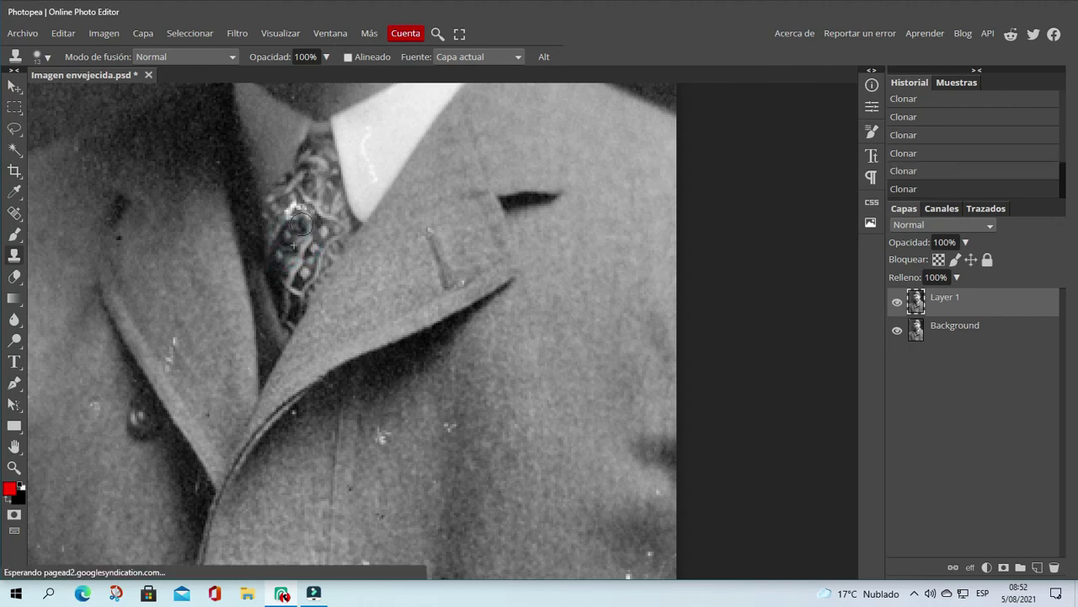
{"action": "left_click", "coordinate": [271, 237]}
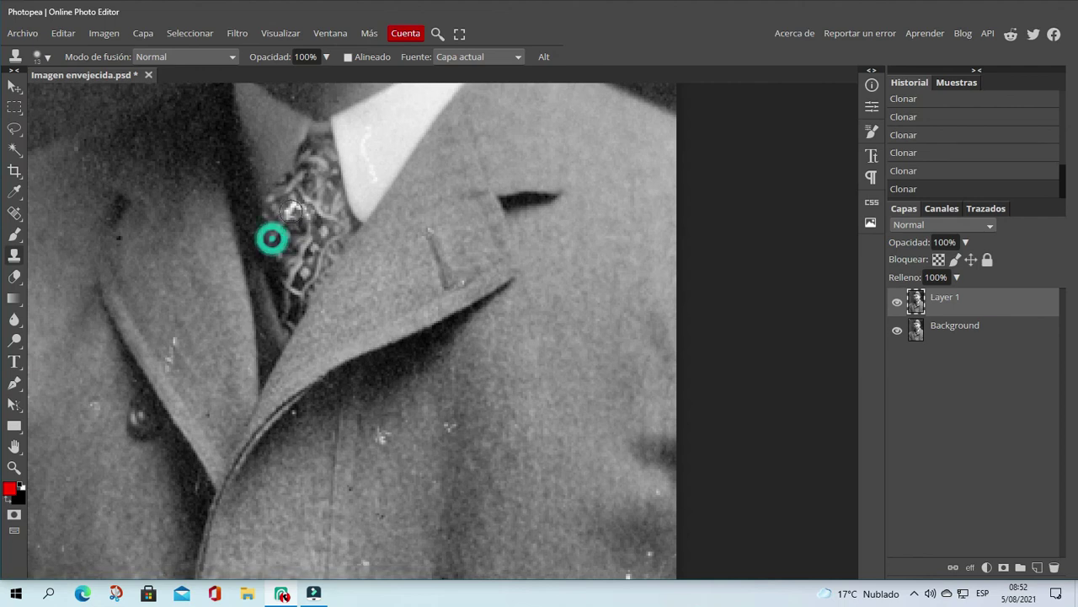
{"action": "left_click_drag", "start_coordinate": [284, 212], "coordinate": [301, 213]}
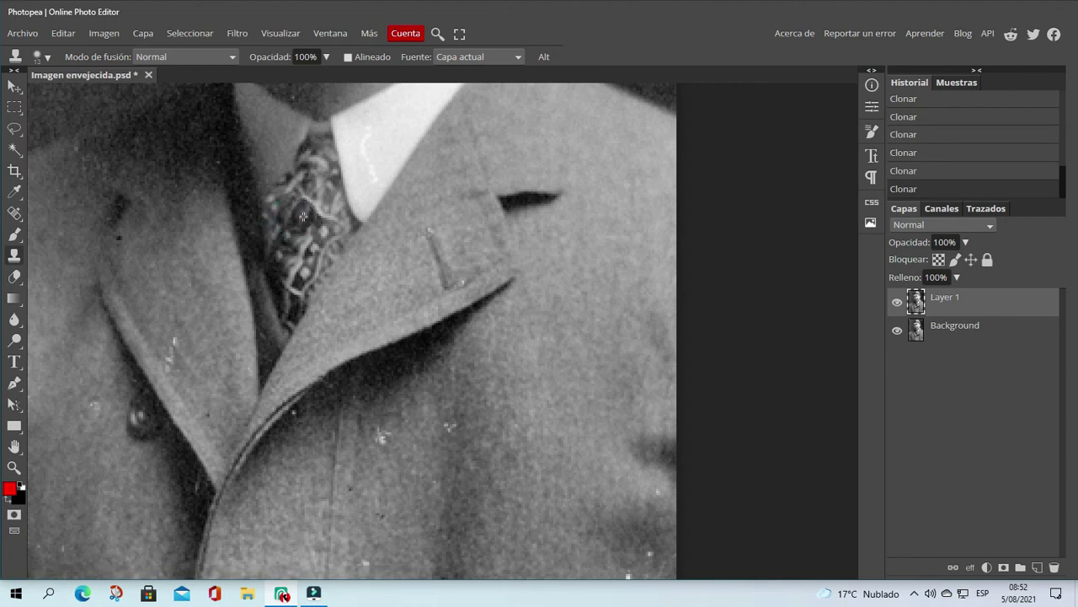
Clone out the white blotch on the jacket front below the pocket-side lapel, sampling the clean fabric beneath it
{"action": "left_click", "coordinate": [380, 468]}
{"action": "left_click", "coordinate": [379, 444]}
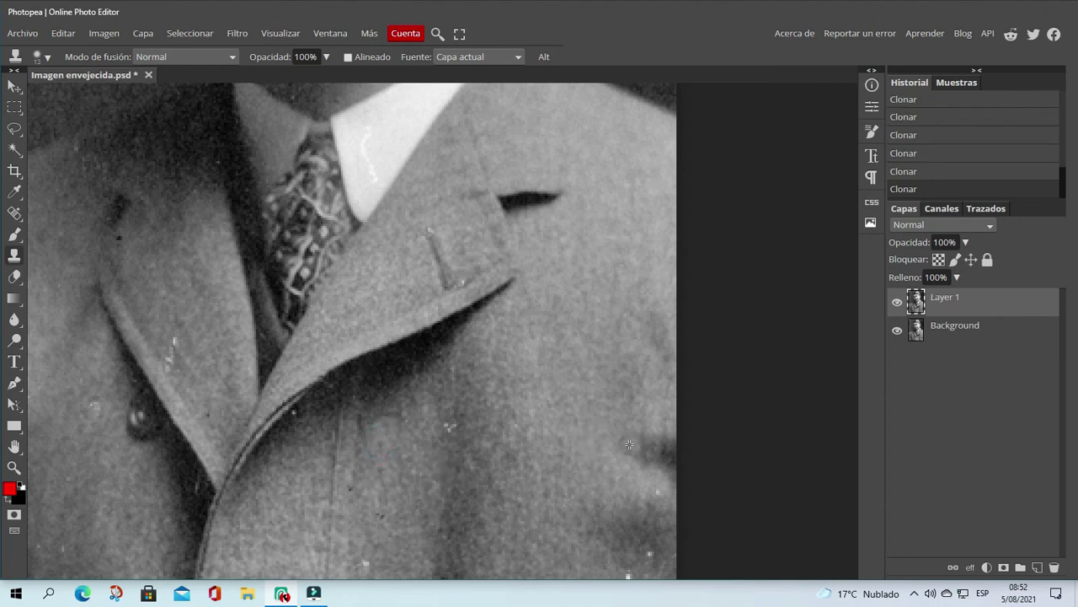
{"action": "key", "text": "ctrl+0"}
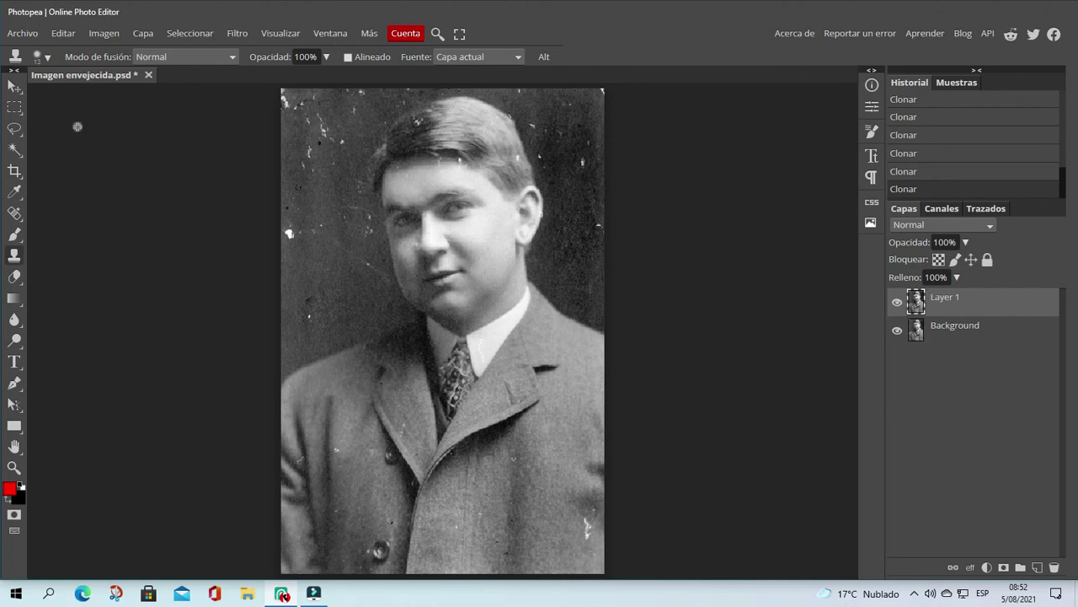
Close the Imagen envejecida.psd document
{"action": "left_click", "coordinate": [148, 76]}
{"action": "left_click", "coordinate": [690, 99]}
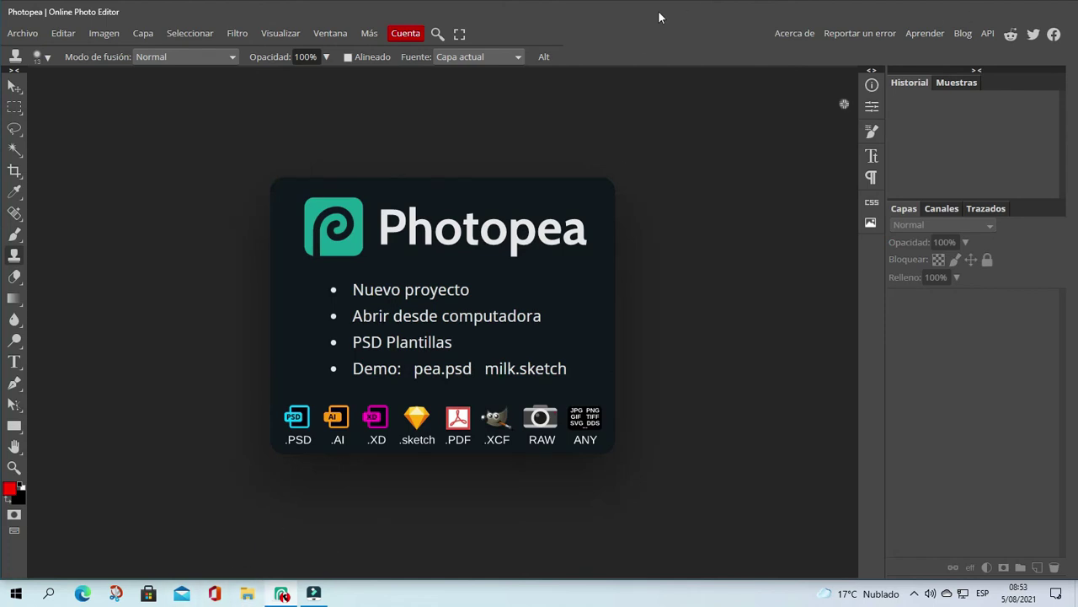
Examine the practice images in the desktop folder Sesión 10 - Photopea, close the folder and return to Photopea
{"action": "left_click", "coordinate": [286, 594]}
{"action": "double_click", "coordinate": [31, 103]}
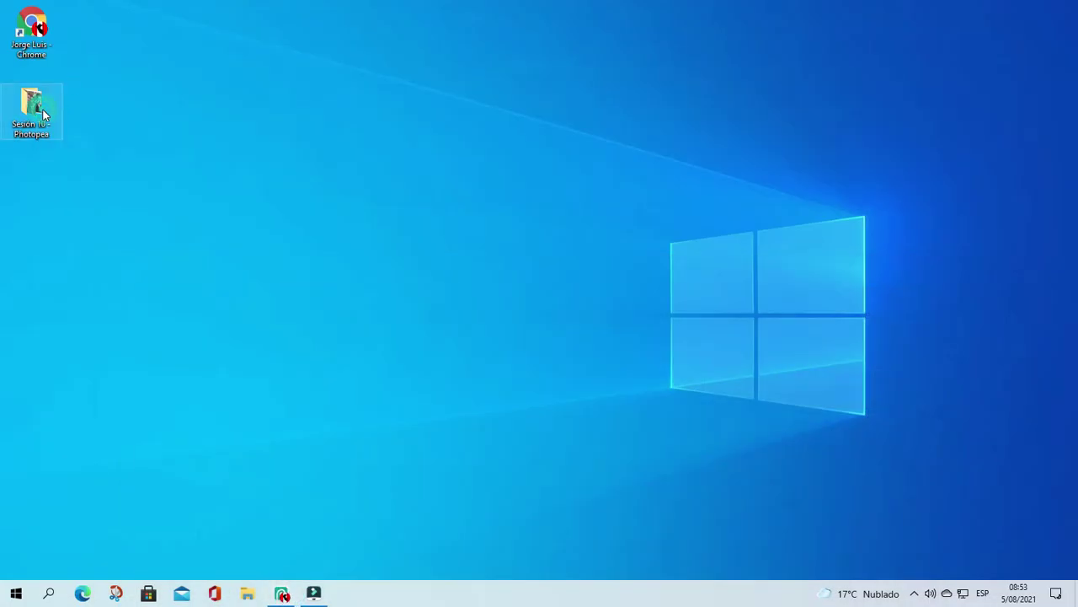
{"action": "left_click", "coordinate": [602, 236]}
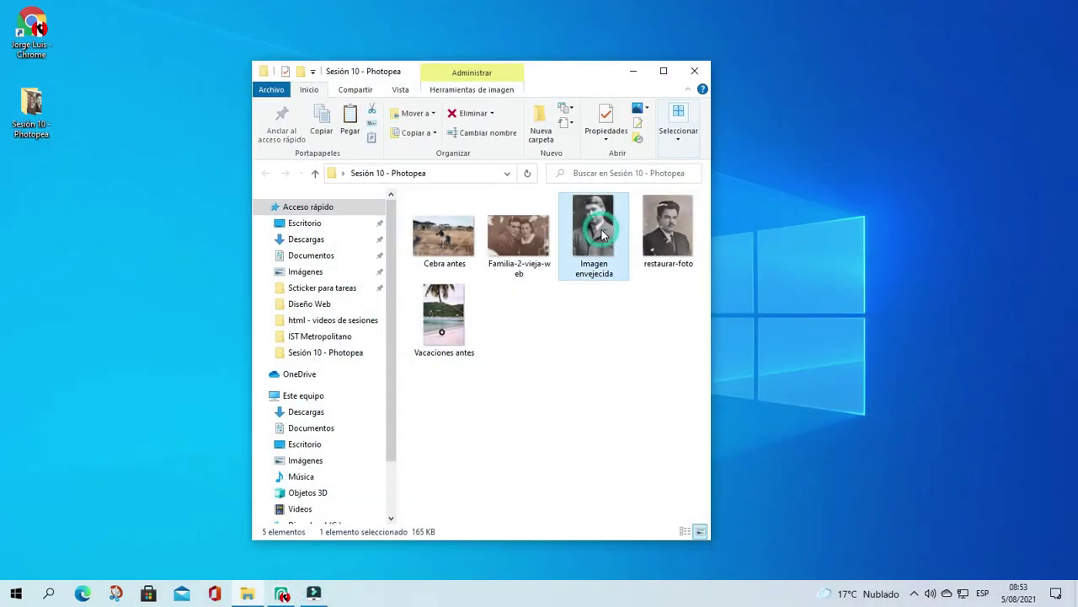
{"action": "left_click", "coordinate": [431, 239]}
{"action": "left_click", "coordinate": [444, 314]}
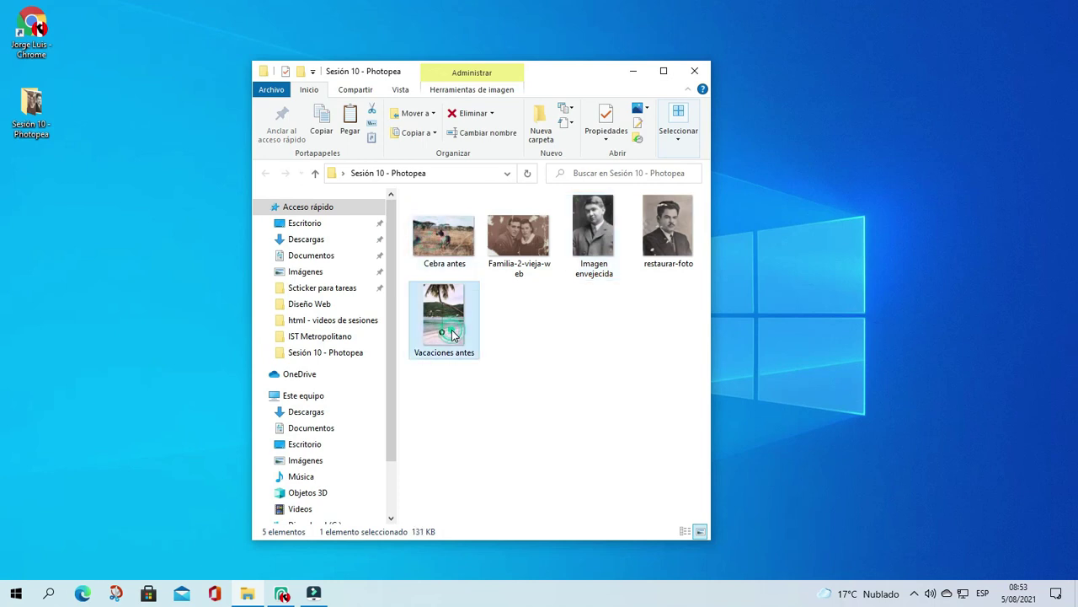
{"action": "left_click", "coordinate": [512, 238]}
{"action": "left_click", "coordinate": [640, 240]}
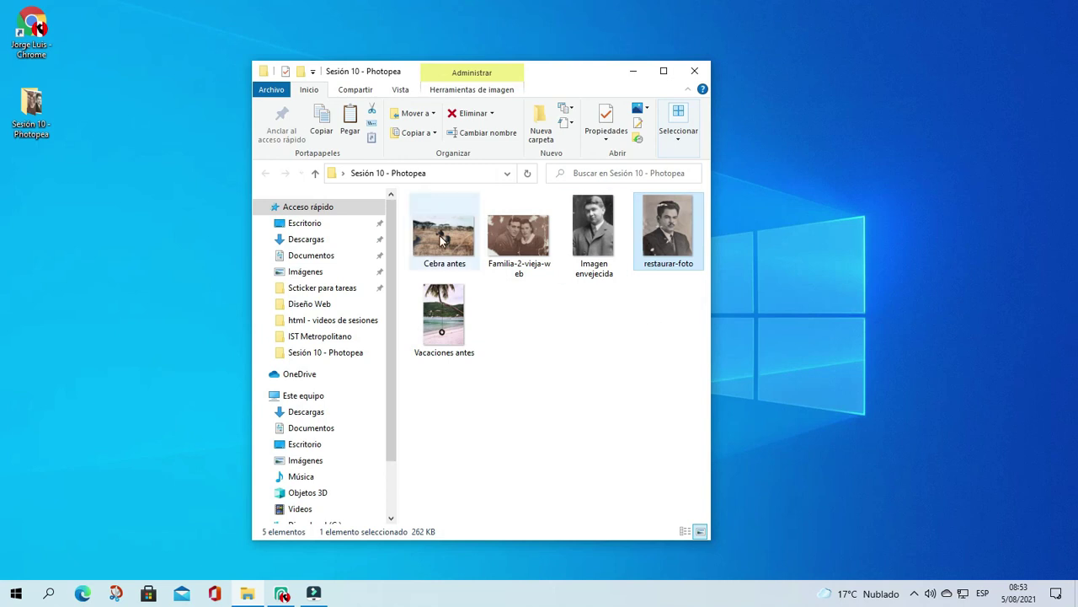
{"action": "left_click", "coordinate": [696, 74]}
{"action": "left_click", "coordinate": [281, 593]}
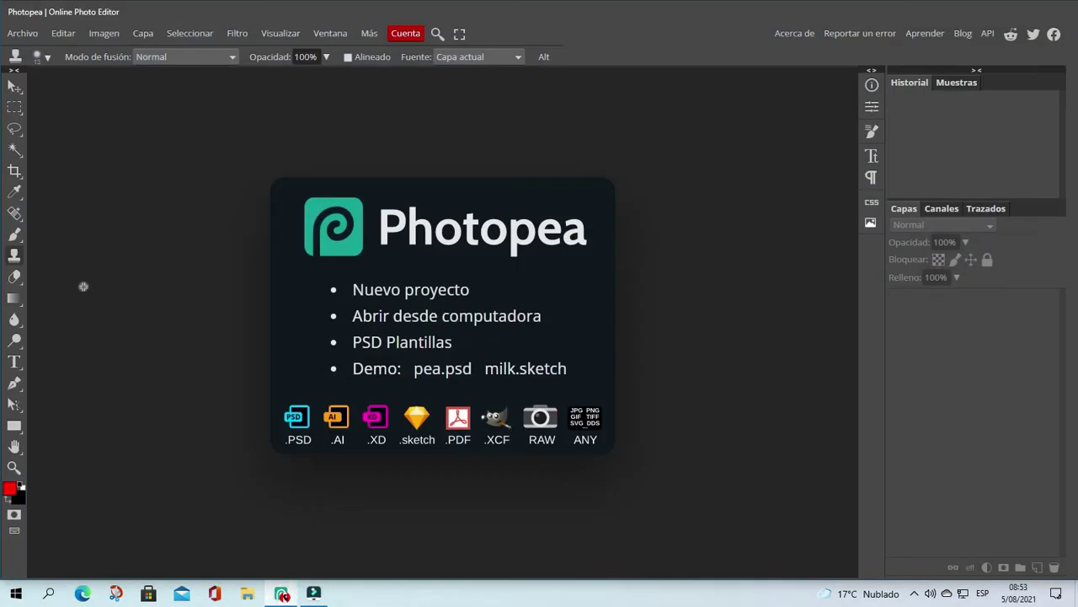